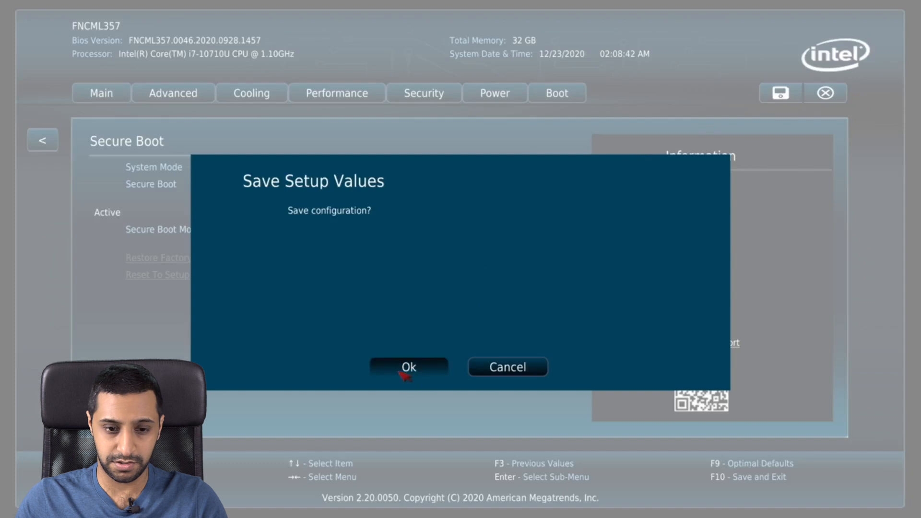
Step: Save the Secure Boot setting and exit the BIOS so the NUC reboots to the installer
{"action": "left_click", "coordinate": [401, 372]}
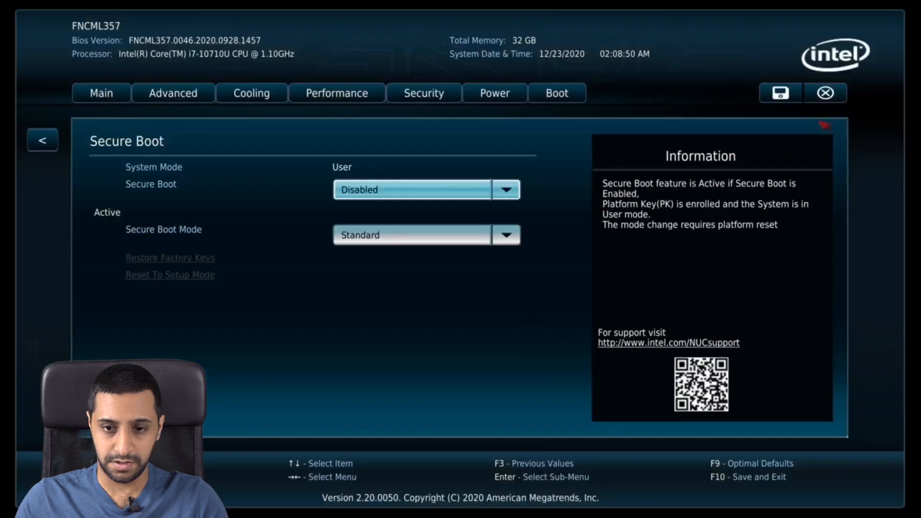
{"action": "left_click", "coordinate": [837, 98]}
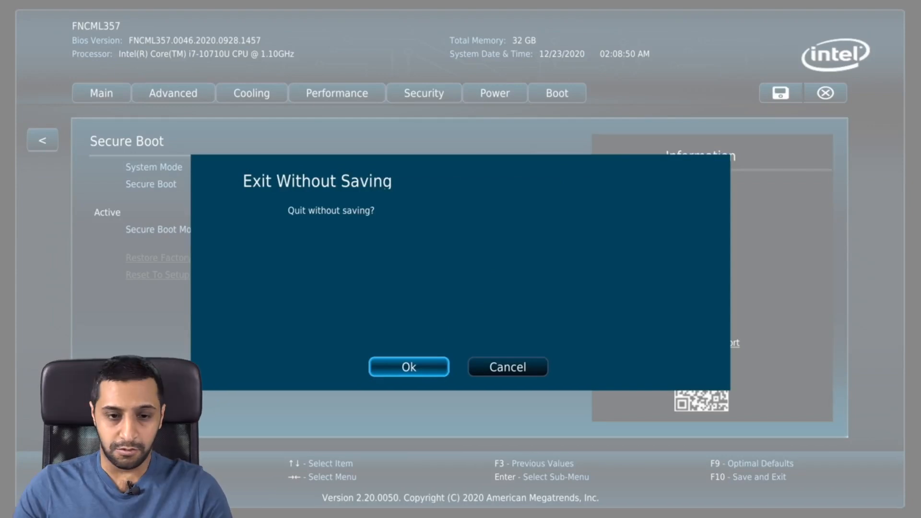
{"action": "left_click", "coordinate": [409, 367]}
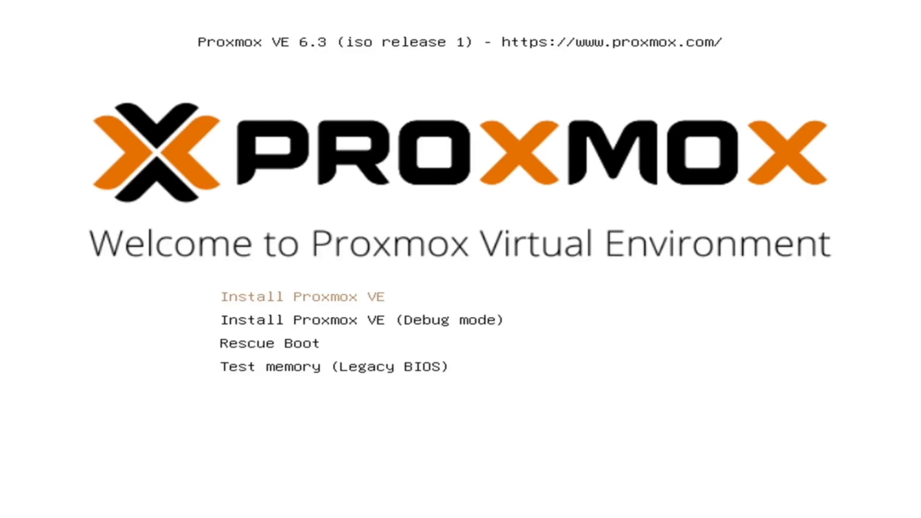
Step: Start the standard Proxmox VE installation and accept the license agreement
{"action": "key", "text": "Return"}
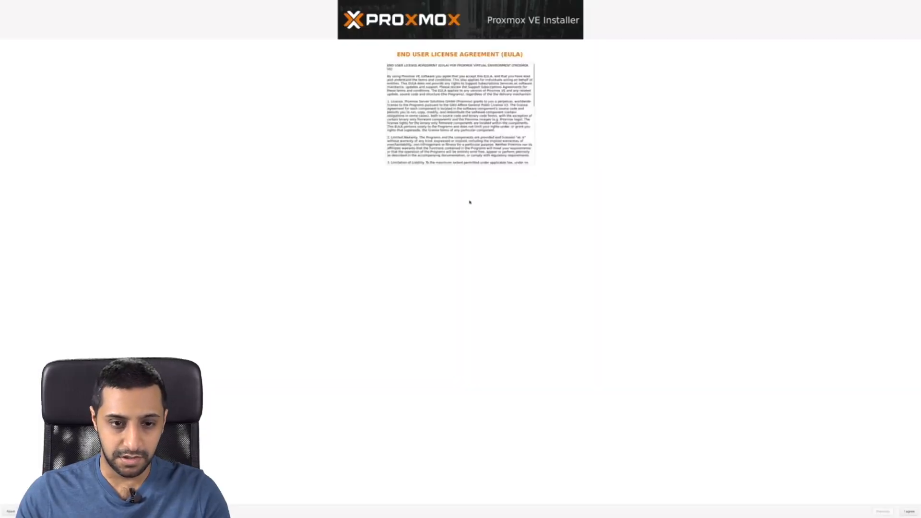
{"action": "scroll", "coordinate": [470, 123], "scroll_direction": "down", "scroll_amount": 10}
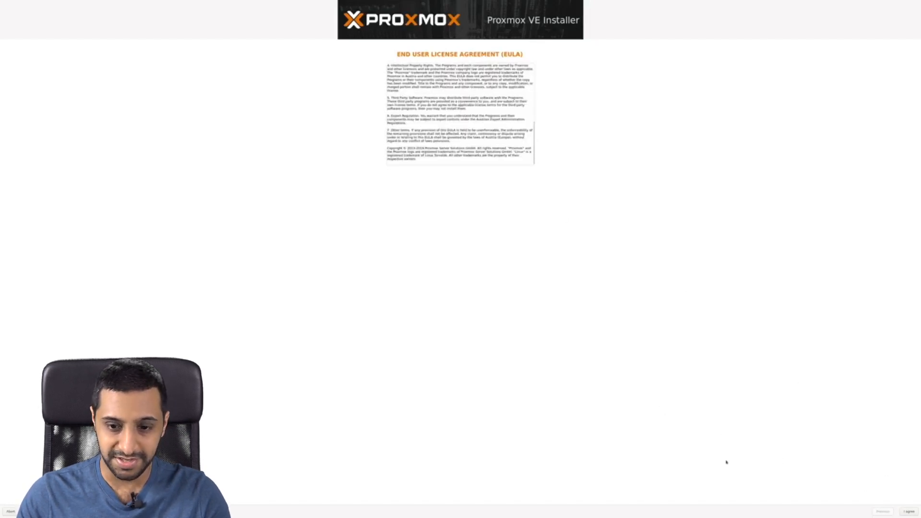
{"action": "left_click", "coordinate": [908, 511]}
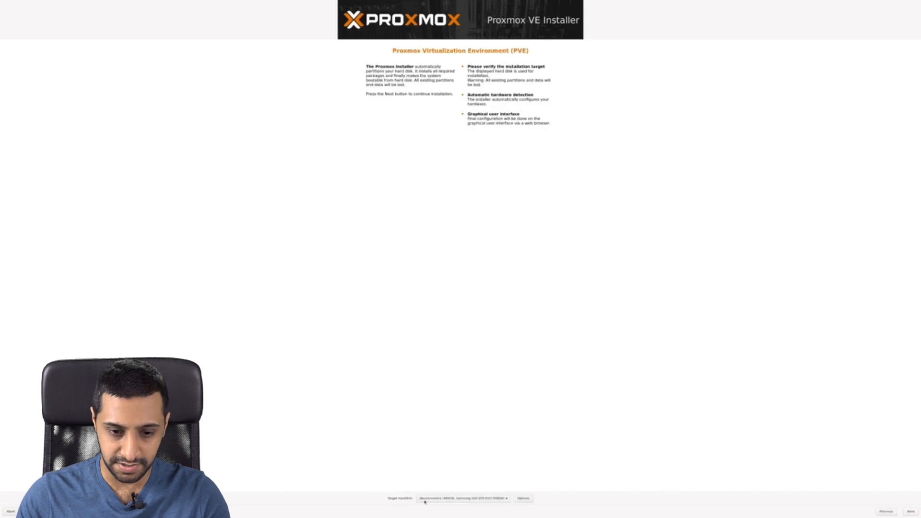
Step: Keep the first disk as install target and begin choosing United Kingdom as country
{"action": "left_click", "coordinate": [448, 499]}
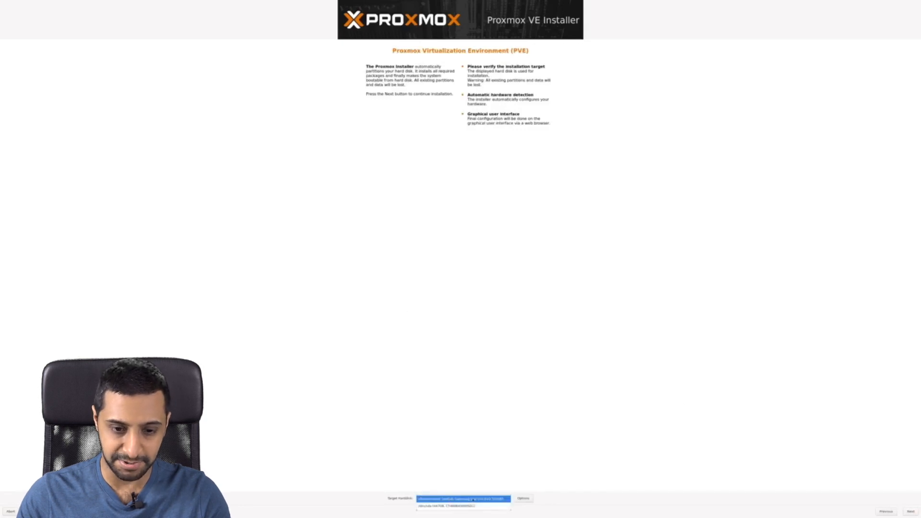
{"action": "left_click", "coordinate": [464, 499]}
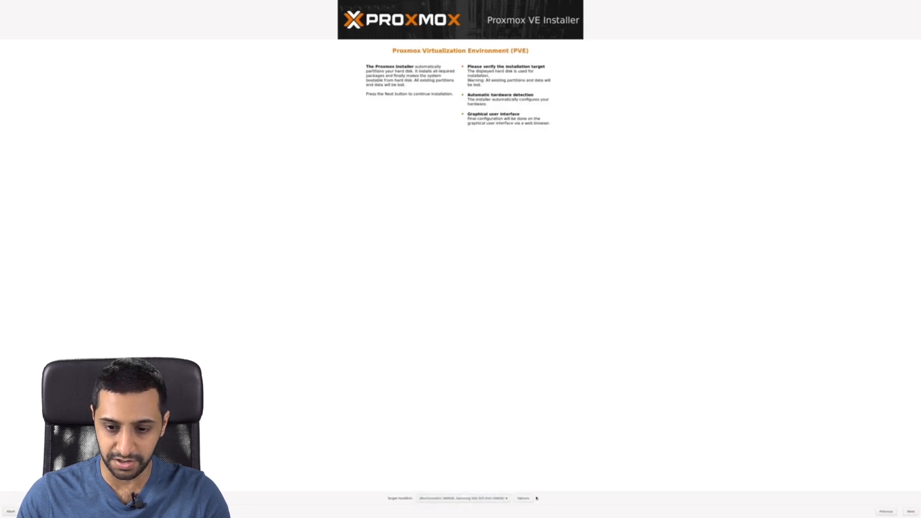
{"action": "left_click", "coordinate": [906, 514]}
{"action": "type", "text": "uni"}
{"action": "key", "text": "Down"}
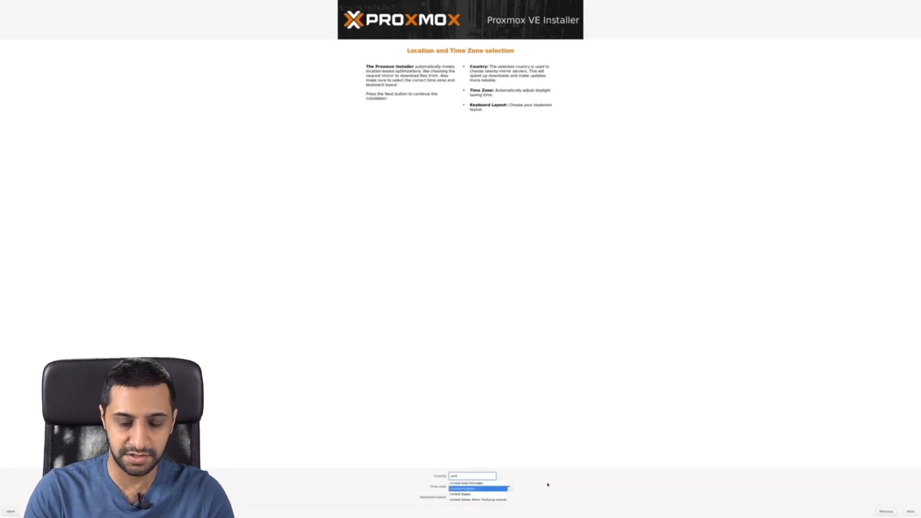
Step: Set the country to United Kingdom and enter and confirm the root password
{"action": "key", "text": "Return"}
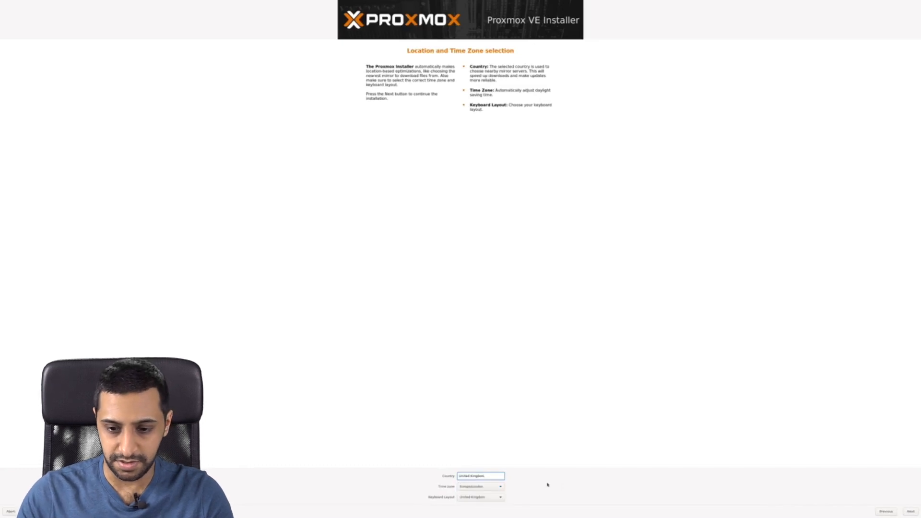
{"action": "left_click", "coordinate": [908, 512]}
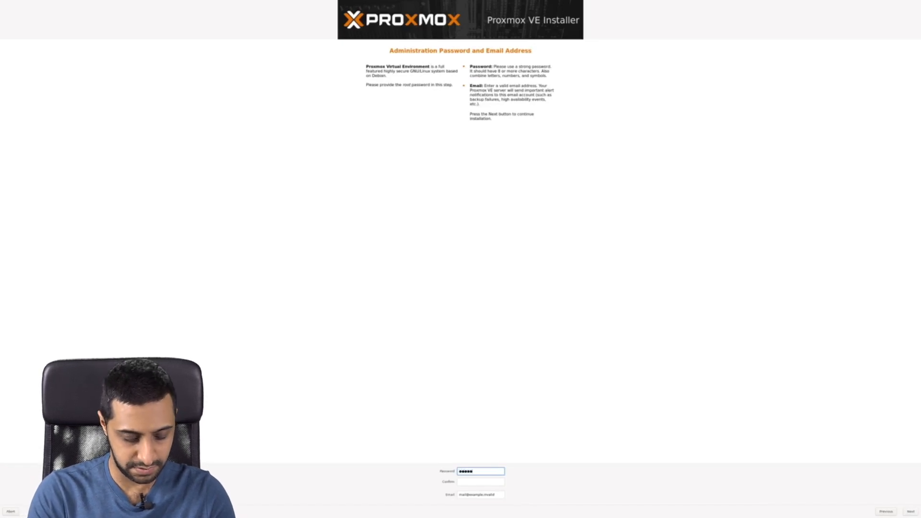
{"action": "key", "text": "Tab"}
{"action": "type", "text": "******"}
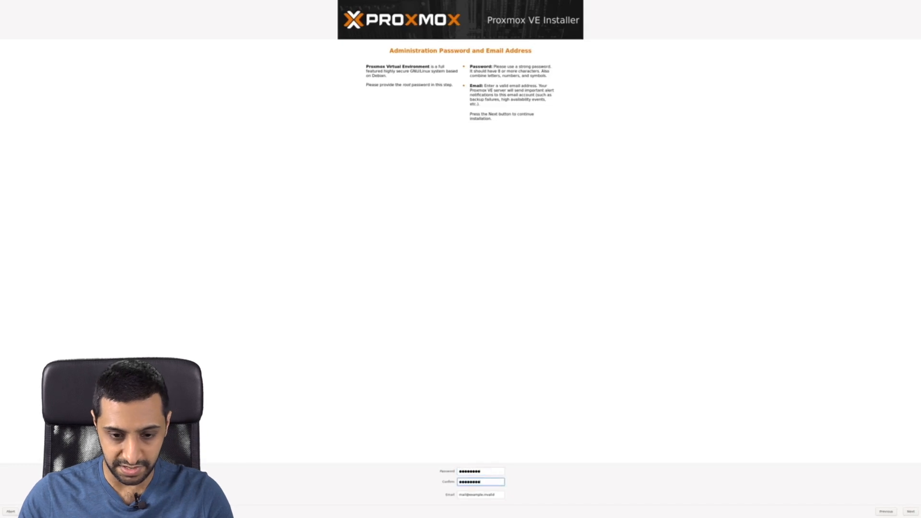
Step: Replace the placeholder admin e-mail address and continue to network configuration
{"action": "left_click", "coordinate": [481, 494]}
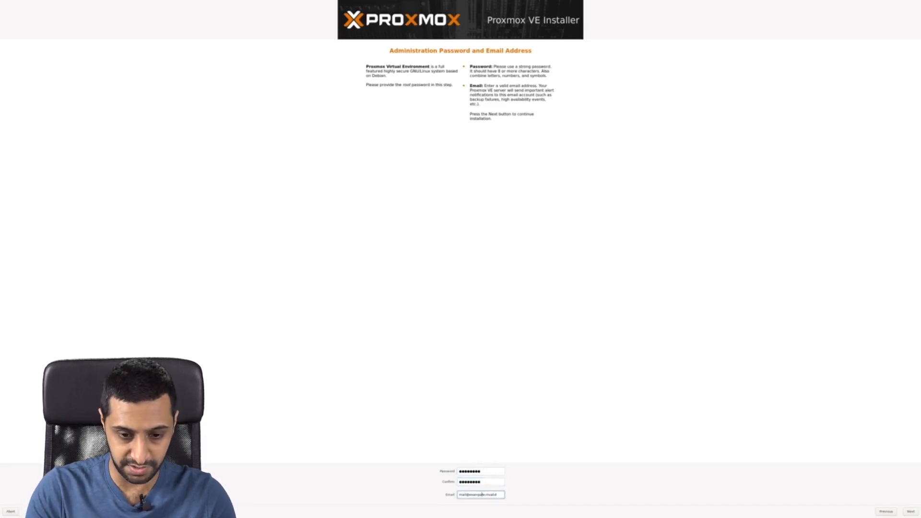
{"action": "key", "text": "BackSpace"}
{"action": "key", "text": "BackSpace"}
{"action": "key", "text": "BackSpace"}
{"action": "key", "text": "BackSpace"}
{"action": "key", "text": "BackSpace"}
{"action": "key", "text": "BackSpace"}
{"action": "key", "text": "BackSpace"}
{"action": "key", "text": "BackSpace"}
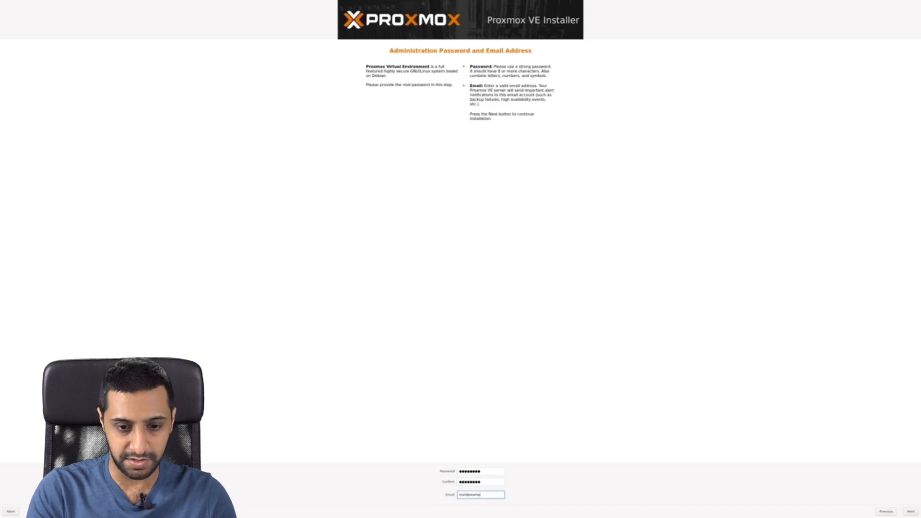
{"action": "key", "text": "BackSpace"}
{"action": "key", "text": "BackSpace"}
{"action": "key", "text": "BackSpace"}
{"action": "key", "text": "BackSpace"}
{"action": "key", "text": "BackSpace"}
{"action": "key", "text": "BackSpace"}
{"action": "key", "text": "BackSpace"}
{"action": "key", "text": "BackSpace"}
{"action": "key", "text": "BackSpace"}
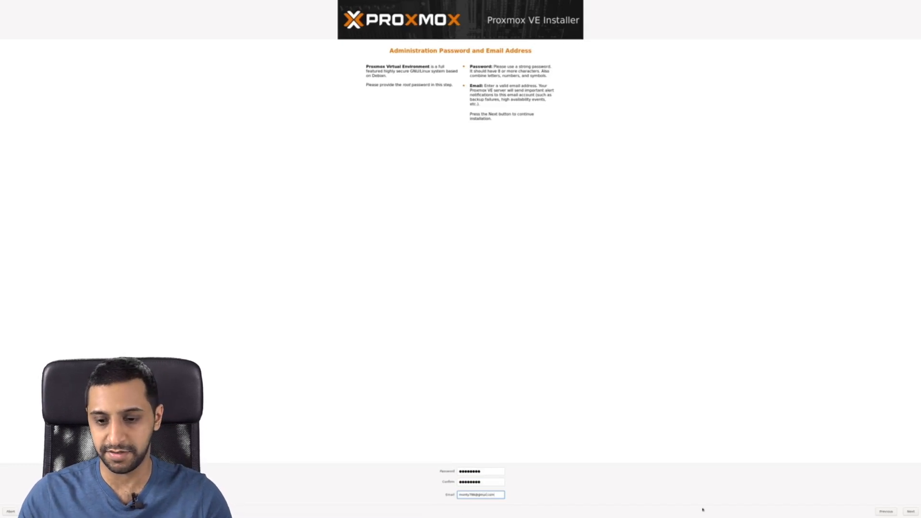
{"action": "left_click", "coordinate": [911, 512]}
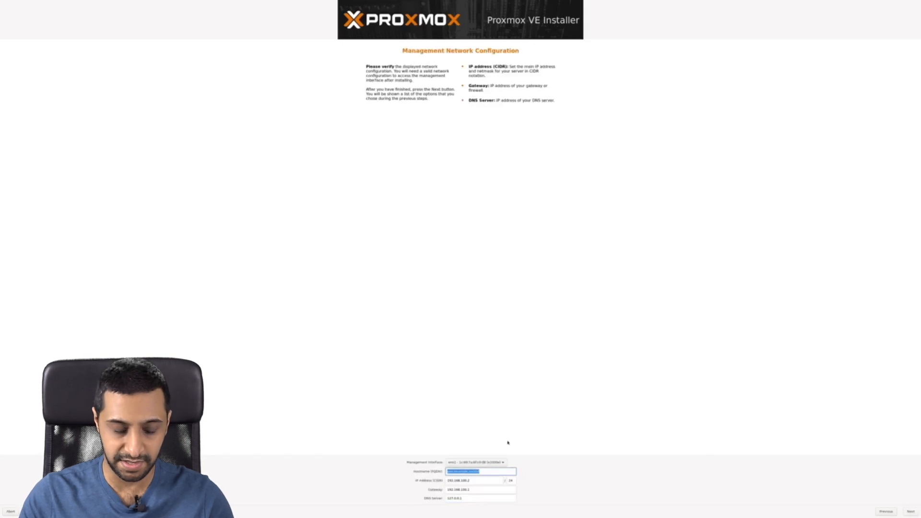
Step: Edit the hostname FQDN and replace the IP address 192.168.100.2 with 10.1.1.25
{"action": "type", "text": "p"}
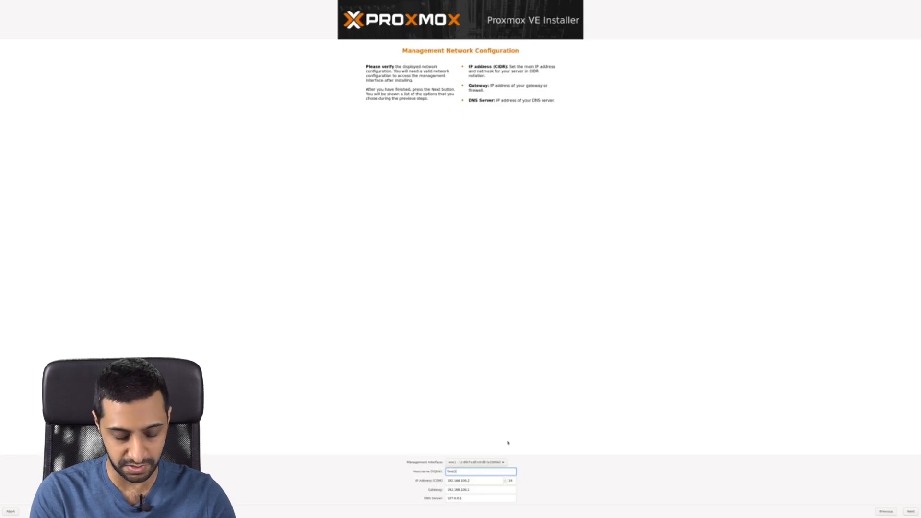
{"action": "type", "text": "ost1.proxmox.local"}
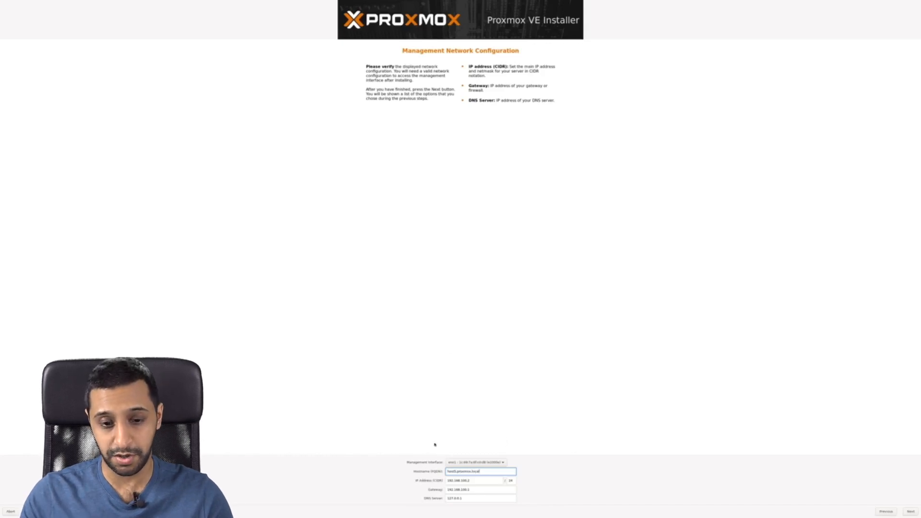
{"action": "left_click", "coordinate": [478, 482]}
{"action": "left_click_drag", "start_coordinate": [479, 480], "coordinate": [422, 480]}
{"action": "key", "text": "Right"}
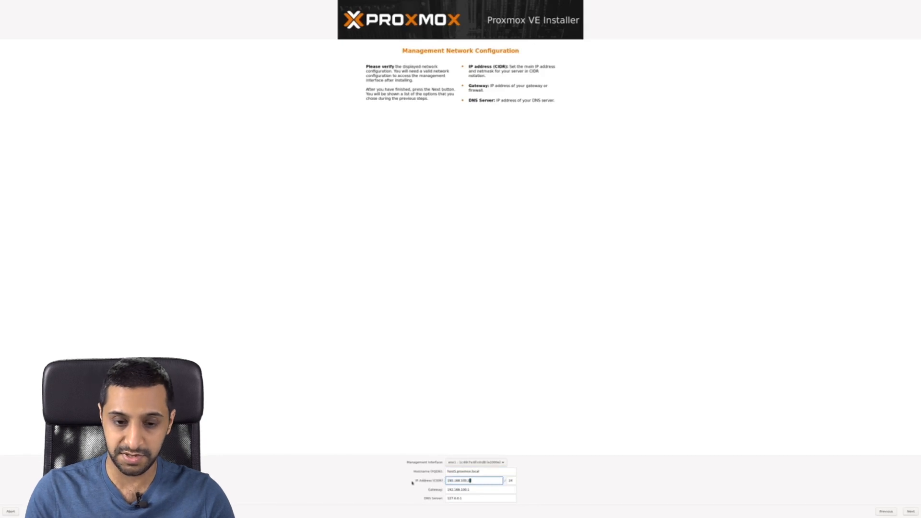
{"action": "key", "text": "BackSpace"}
{"action": "key", "text": "BackSpace"}
{"action": "key", "text": "BackSpace"}
{"action": "key", "text": "BackSpace"}
{"action": "key", "text": "BackSpace"}
{"action": "key", "text": "BackSpace"}
{"action": "key", "text": "BackSpace"}
{"action": "key", "text": "BackSpace"}
{"action": "key", "text": "BackSpace"}
{"action": "key", "text": "BackSpace"}
{"action": "key", "text": "BackSpace"}
{"action": "key", "text": "BackSpace"}
{"action": "key", "text": "BackSpace"}
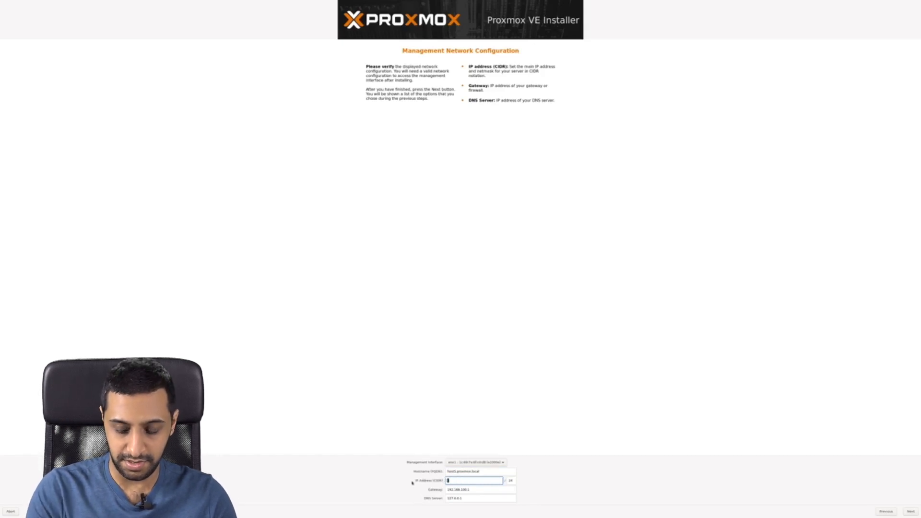
{"action": "type", "text": "10"}
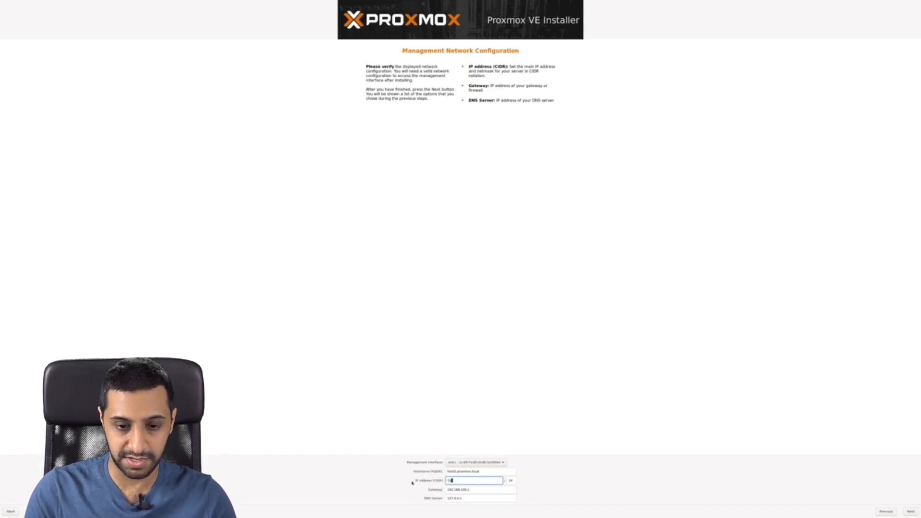
{"action": "type", "text": ".1.1.25"}
{"action": "key", "text": "Tab"}
Step: Set gateway and DNS to 10.1.1.1 and continue to the installation summary
{"action": "key", "text": "Tab"}
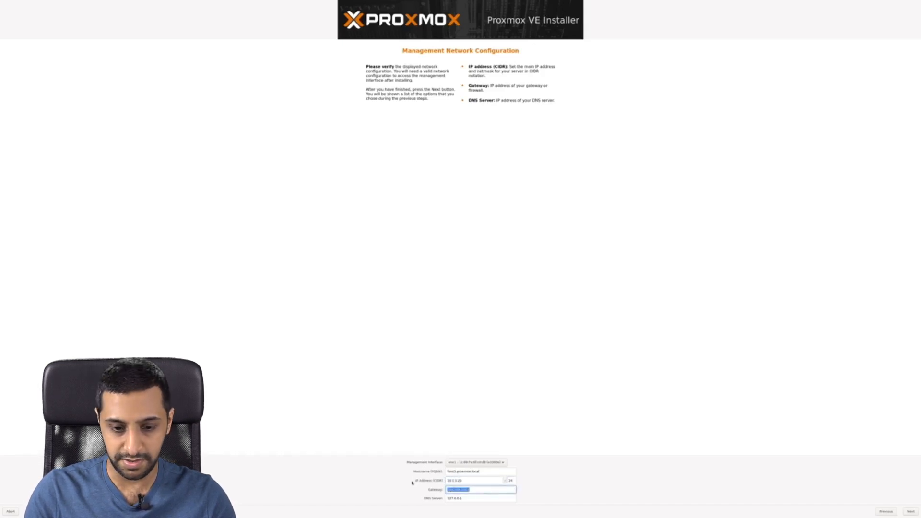
{"action": "type", "text": "1"}
{"action": "key", "text": "Tab"}
{"action": "type", "text": "10.1.1.1"}
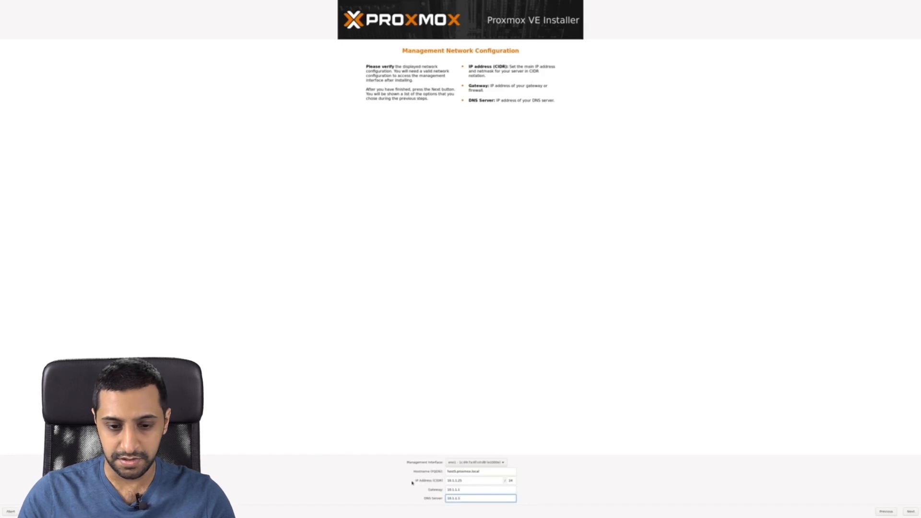
{"action": "left_click", "coordinate": [907, 513]}
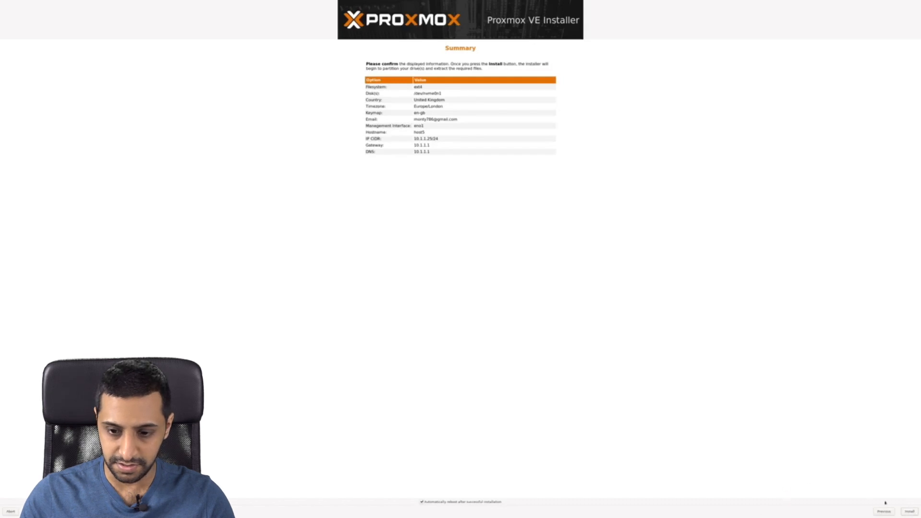
Step: Install Proxmox VE on node host5 at 10.1.1.25 using the summarized settings
{"action": "left_click", "coordinate": [914, 514]}
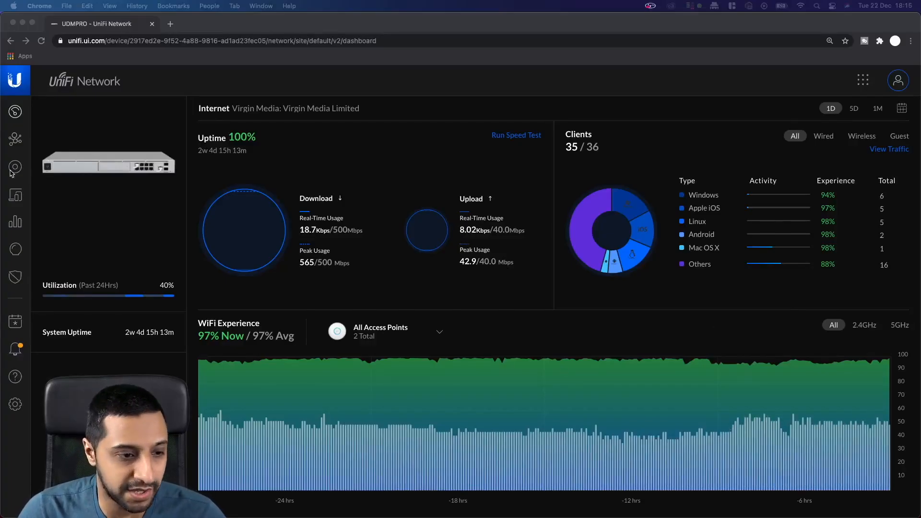
Step: Show UniFi Network's client list to find the new node at 10.1.1.25
{"action": "left_click", "coordinate": [15, 171]}
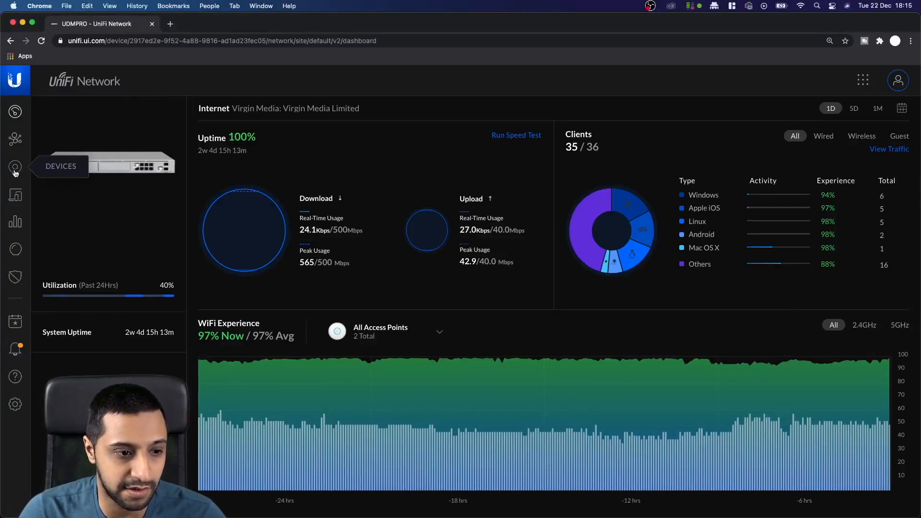
{"action": "left_click", "coordinate": [15, 169]}
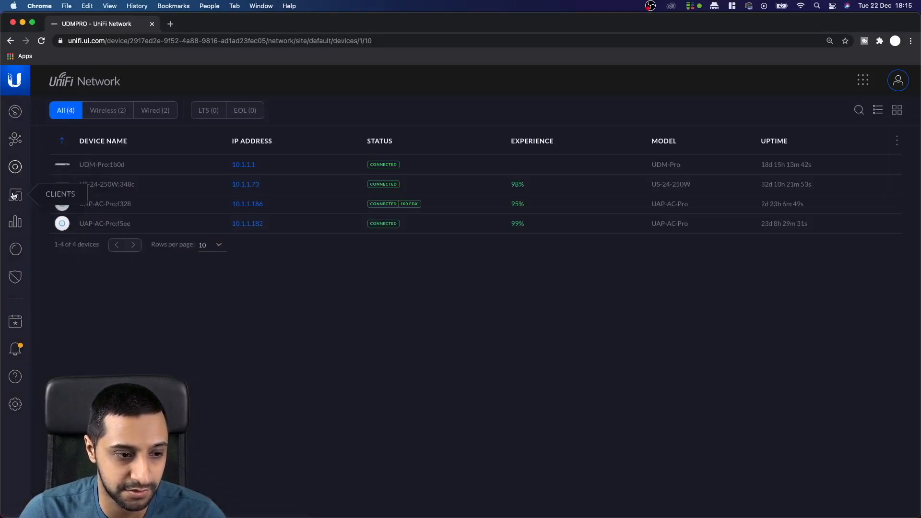
{"action": "left_click", "coordinate": [13, 195]}
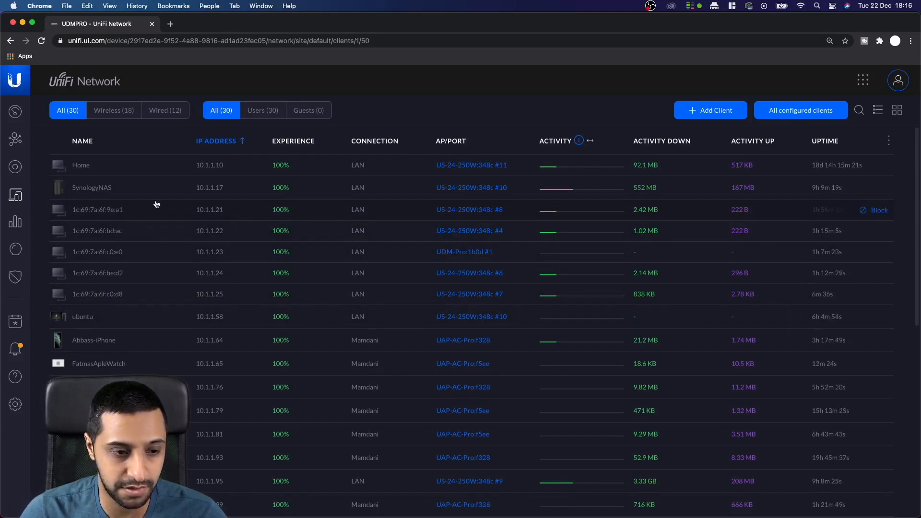
{"action": "left_click", "coordinate": [171, 24]}
{"action": "type", "text": "10"}
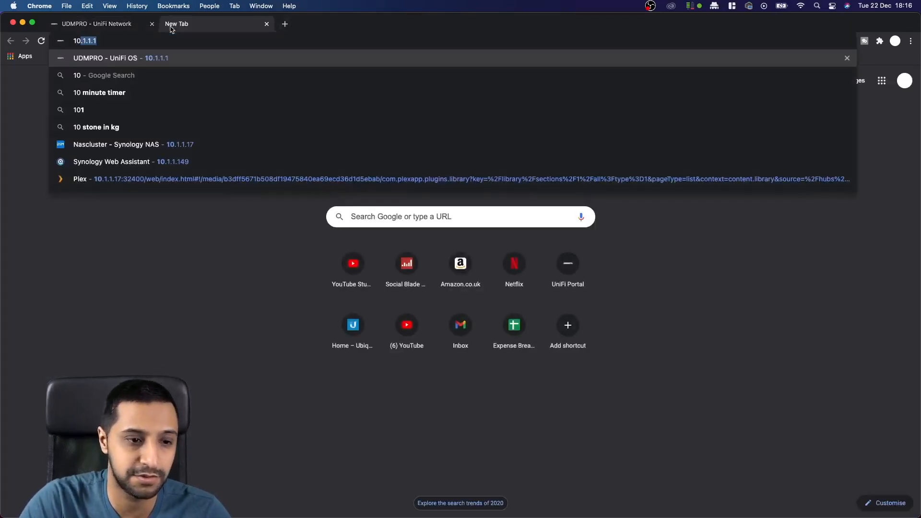
{"action": "type", "text": "1"}
{"action": "key", "text": "BackSpace"}
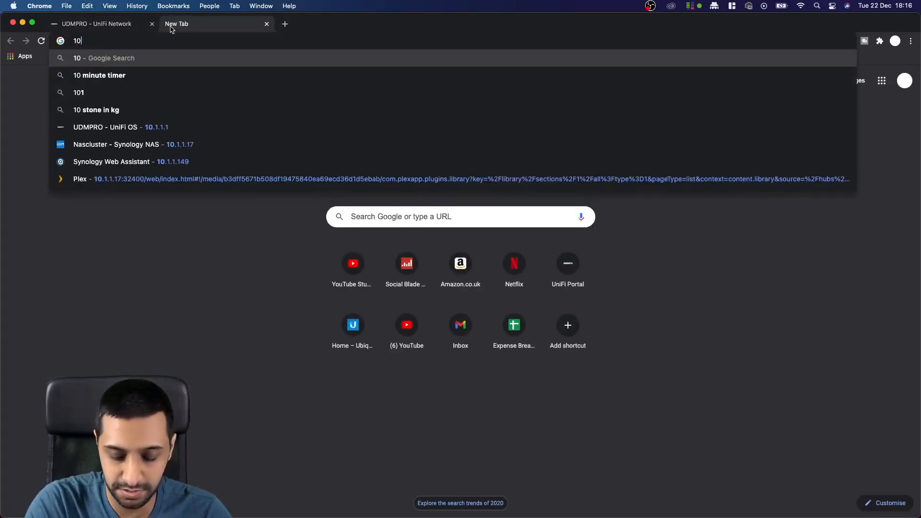
{"action": "type", "text": ".1.1.2"}
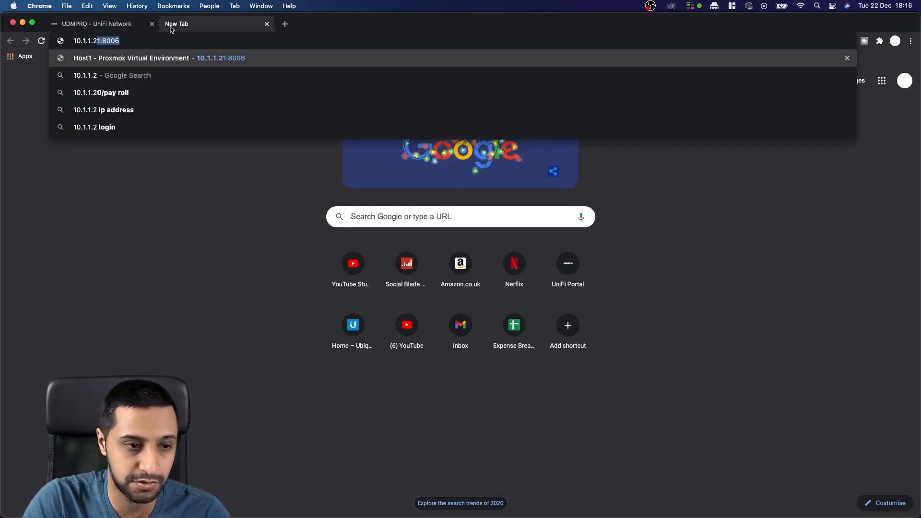
{"action": "type", "text": "1"}
{"action": "key", "text": "Left"}
{"action": "key", "text": "Left"}
{"action": "key", "text": "Left"}
{"action": "key", "text": "Left"}
{"action": "key", "text": "Left"}
{"action": "key", "text": "Left"}
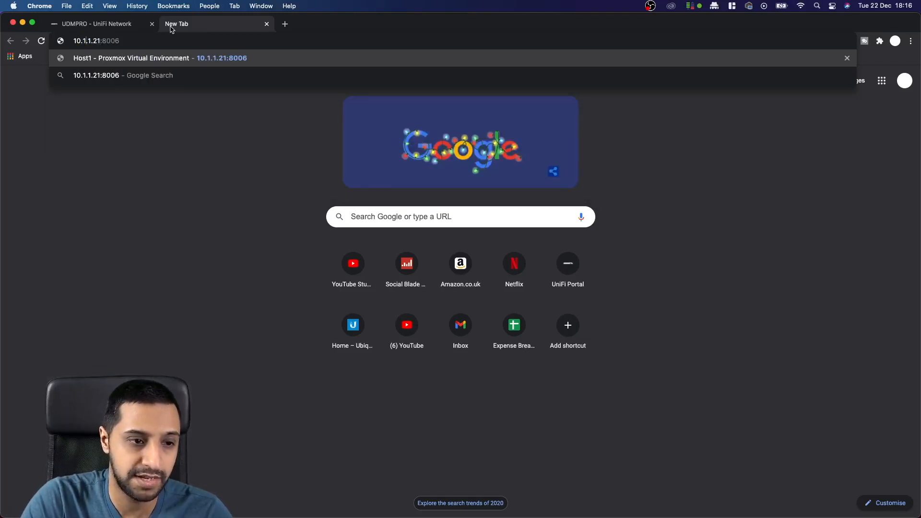
{"action": "type", "text": "http:"}
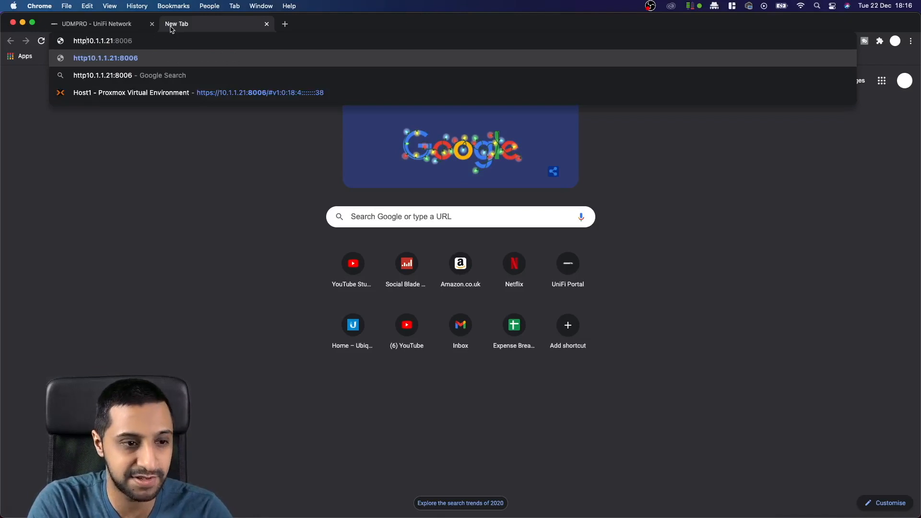
{"action": "key", "text": "BackSpace"}
{"action": "type", "text": "s:"}
{"action": "key", "text": "BackSpace"}
{"action": "key", "text": "BackSpace"}
{"action": "type", "text": "s://"}
{"action": "key", "text": "Return"}
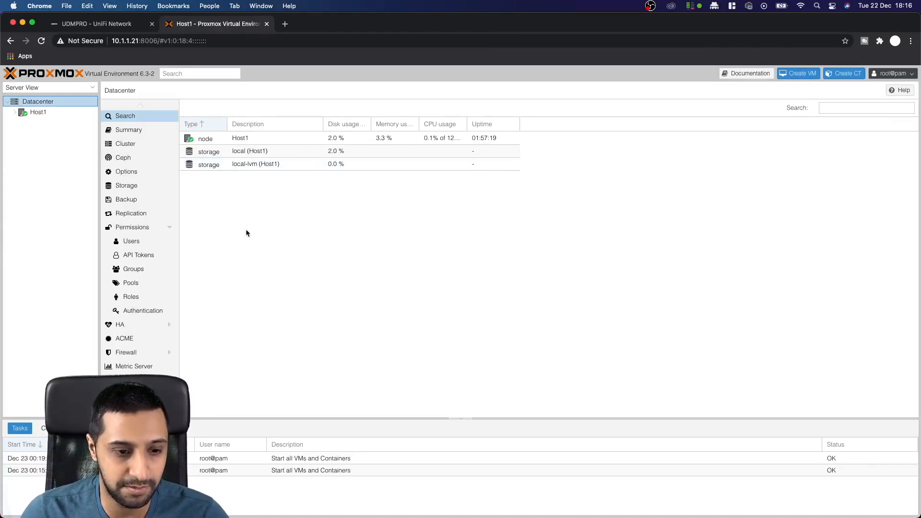
Step: Review Host1's Summary, Notes, Shell, Network, Certificates, DNS and Hosts pages
{"action": "left_click", "coordinate": [38, 113]}
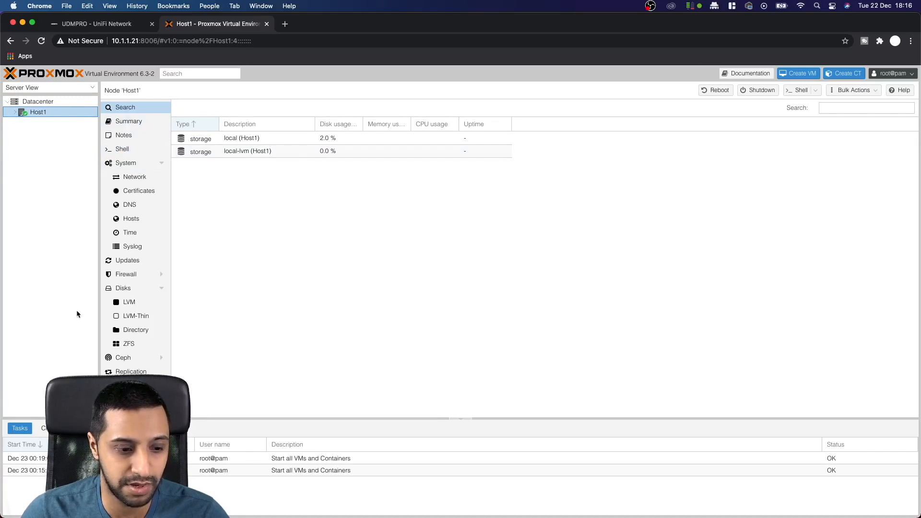
{"action": "left_click", "coordinate": [126, 122]}
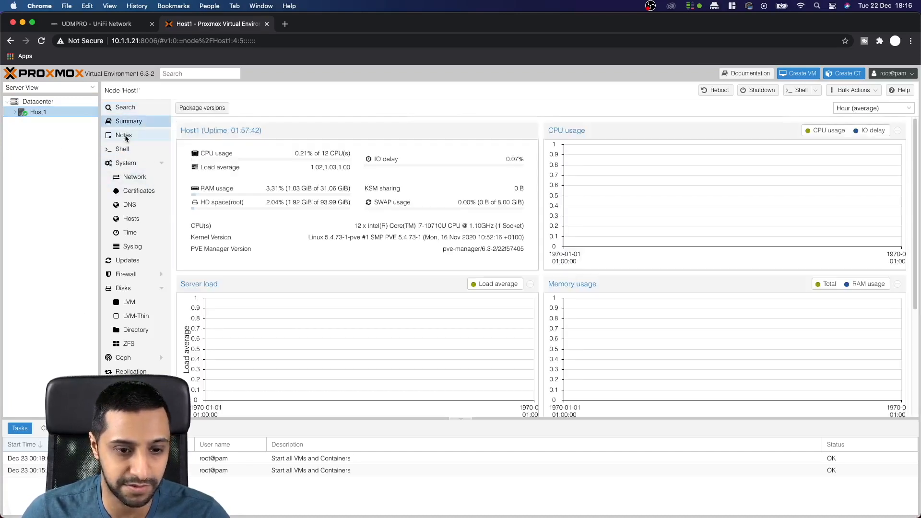
{"action": "left_click", "coordinate": [125, 136]}
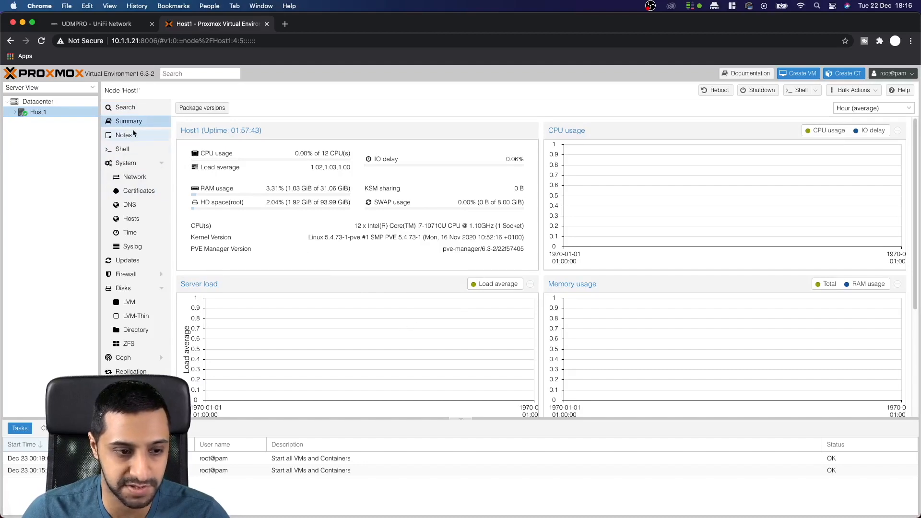
{"action": "left_click", "coordinate": [122, 150]}
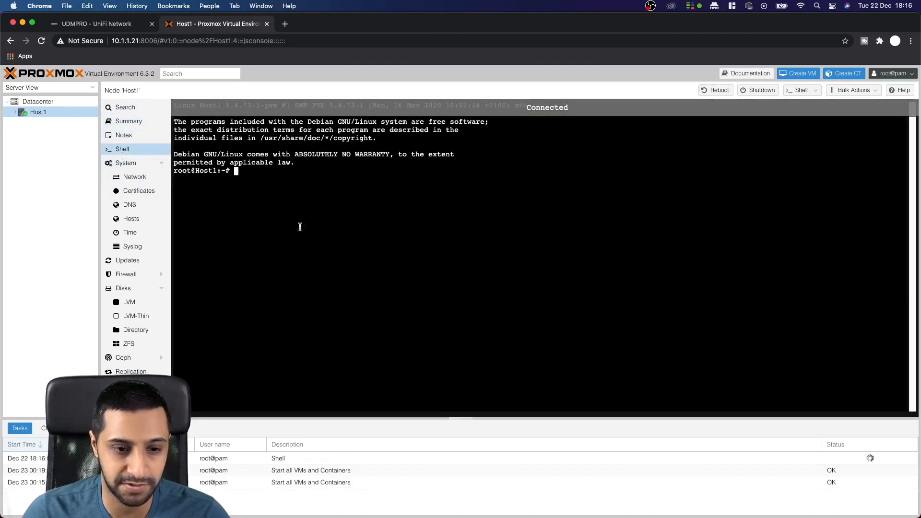
{"action": "left_click", "coordinate": [133, 179]}
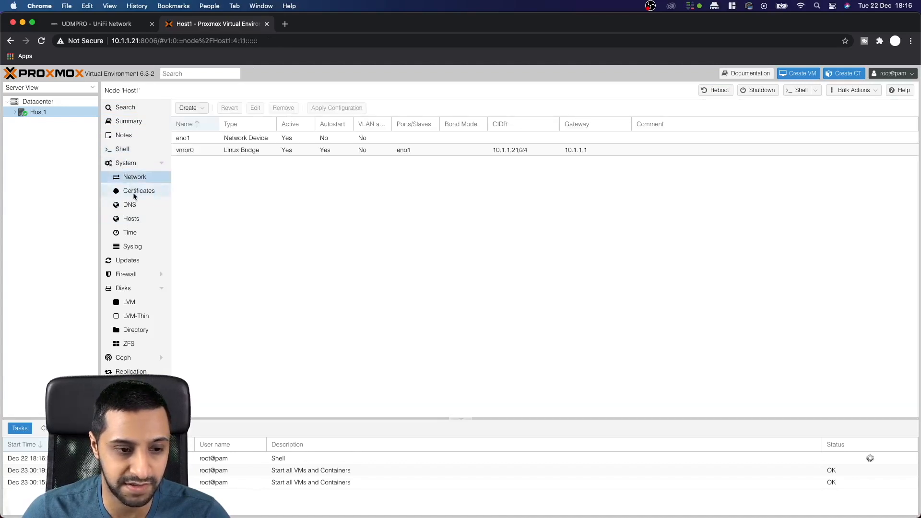
{"action": "left_click", "coordinate": [133, 192]}
{"action": "left_click", "coordinate": [133, 205]}
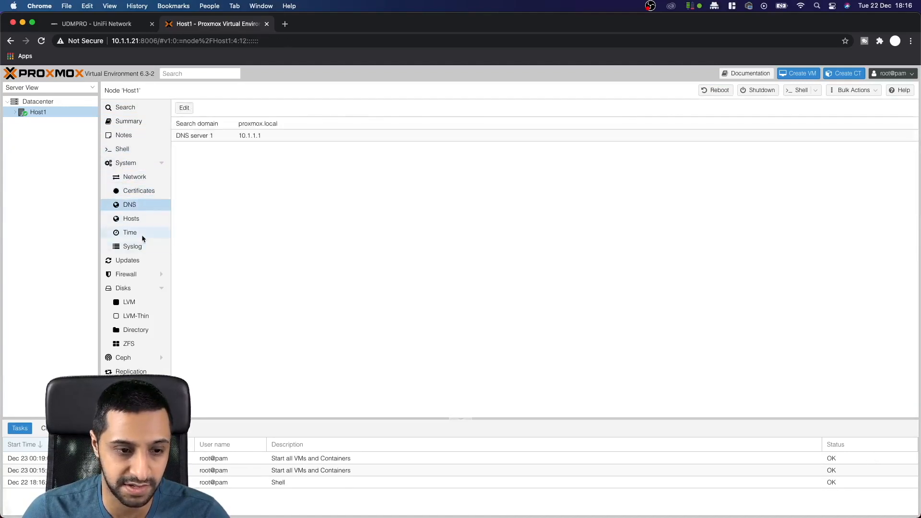
{"action": "left_click", "coordinate": [139, 219]}
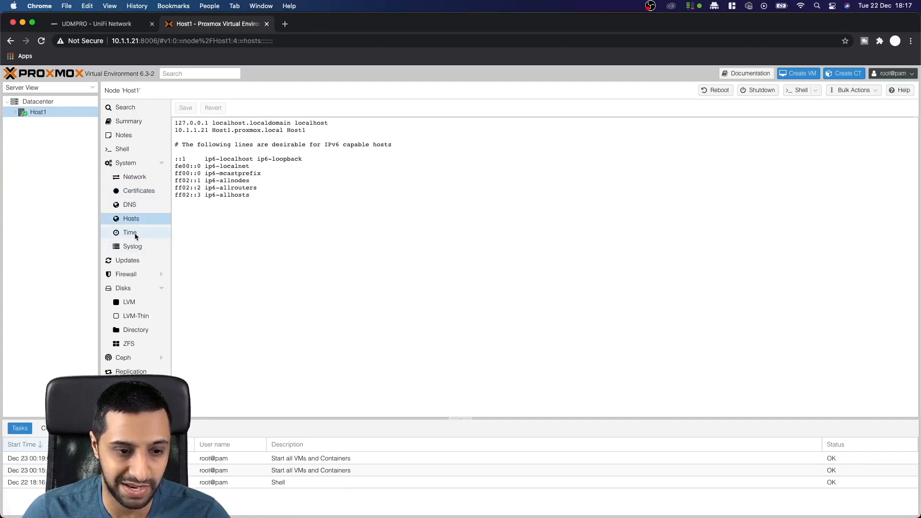
Step: Review Host1's Time, Syslog, Updates, Disks, Task History and Subscription pages
{"action": "left_click", "coordinate": [134, 237]}
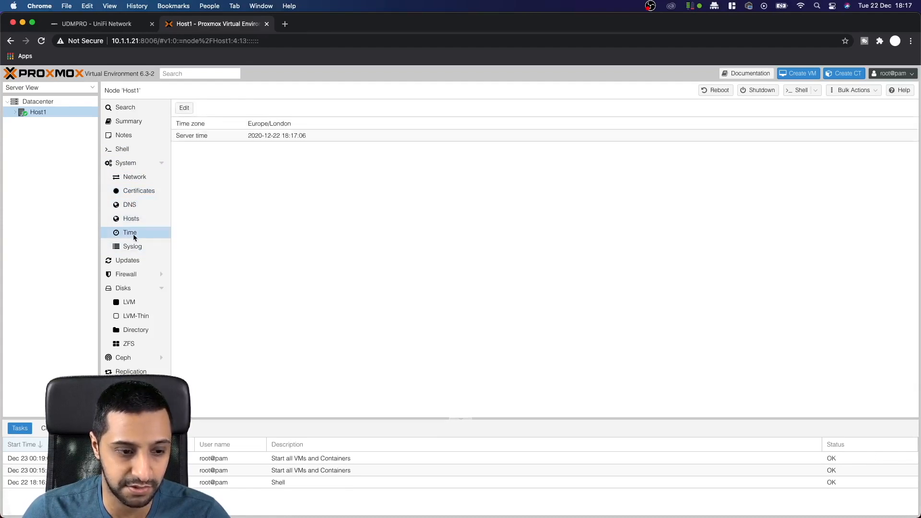
{"action": "left_click", "coordinate": [144, 249]}
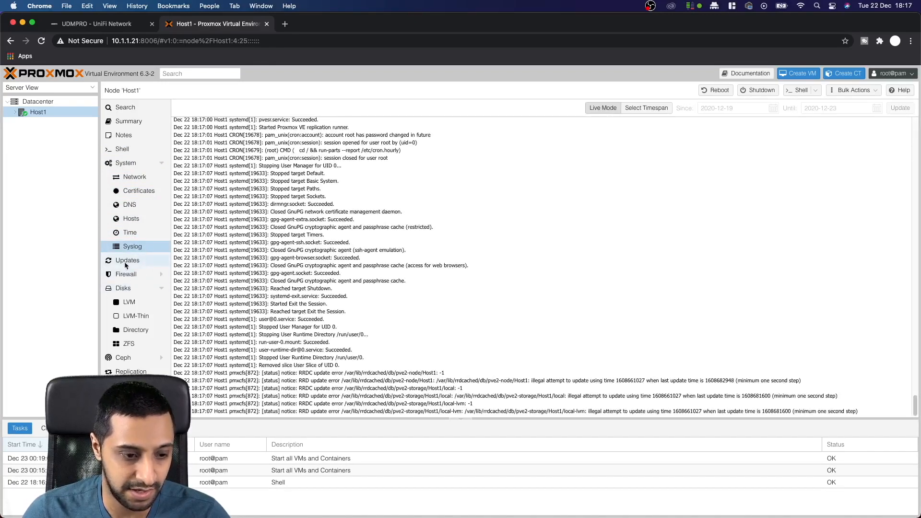
{"action": "left_click", "coordinate": [126, 264]}
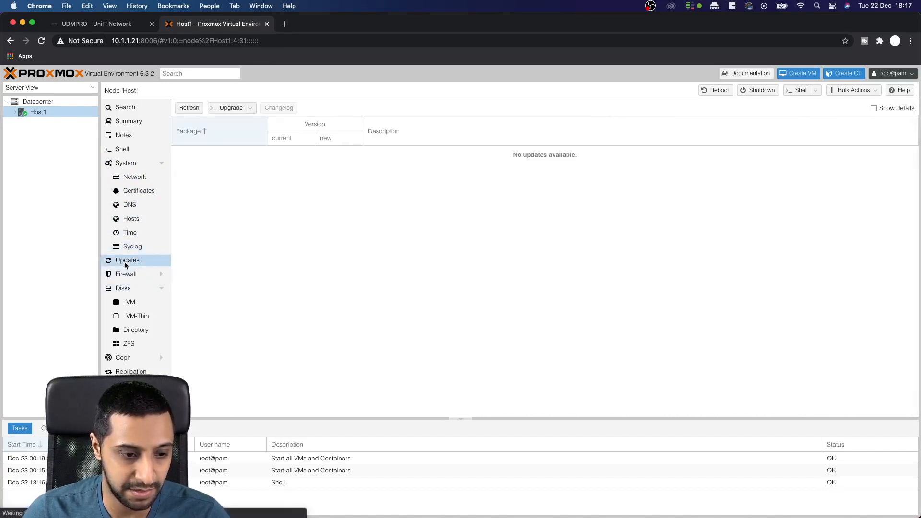
{"action": "left_click", "coordinate": [130, 289]}
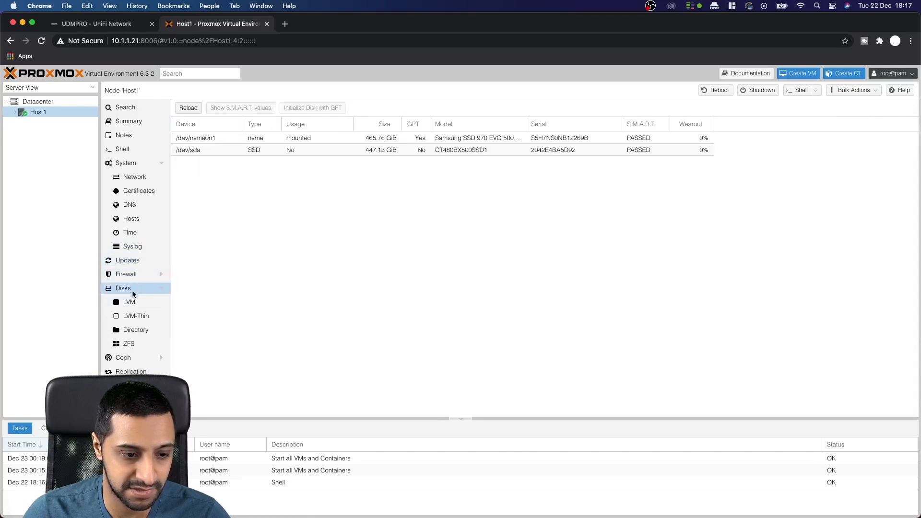
{"action": "left_click", "coordinate": [131, 386]}
{"action": "left_click", "coordinate": [131, 399]}
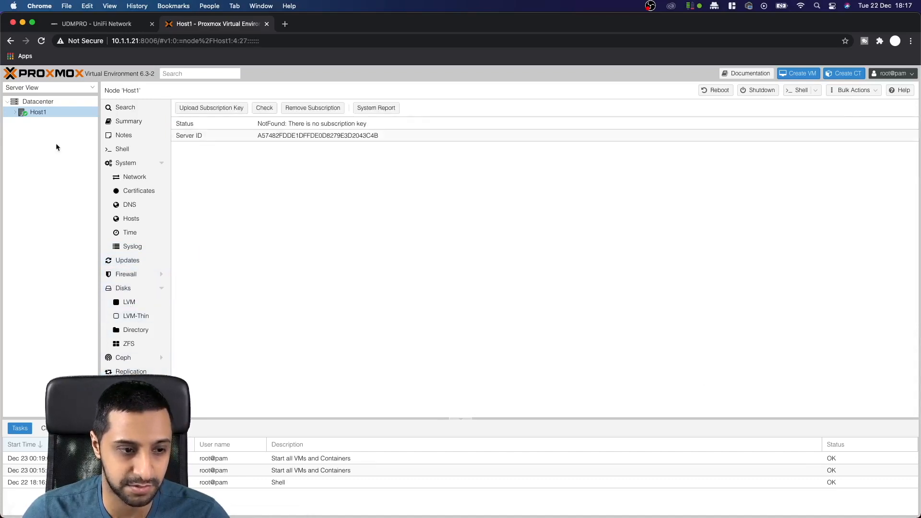
Step: Check the local and local-lvm storage summaries under Host1
{"action": "left_click", "coordinate": [16, 115]}
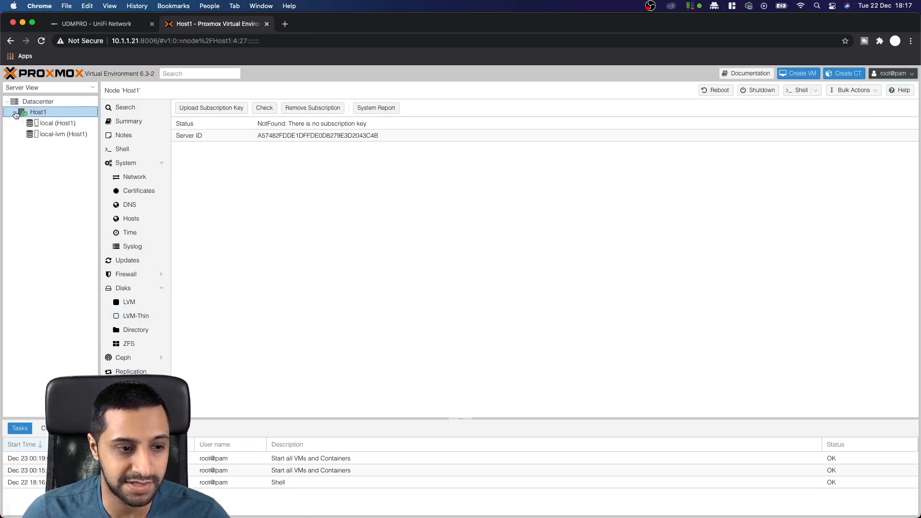
{"action": "left_click", "coordinate": [55, 123]}
{"action": "left_click", "coordinate": [59, 134]}
{"action": "left_click", "coordinate": [15, 113]}
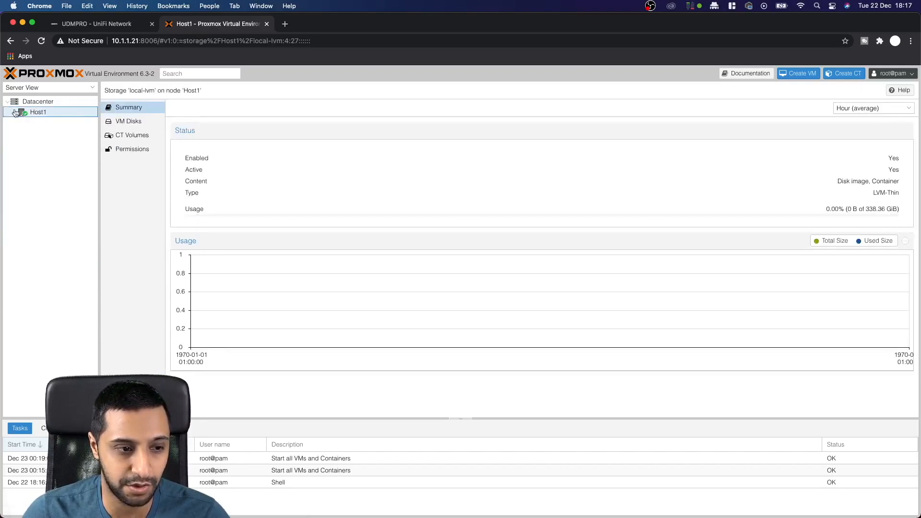
{"action": "left_click", "coordinate": [7, 102]}
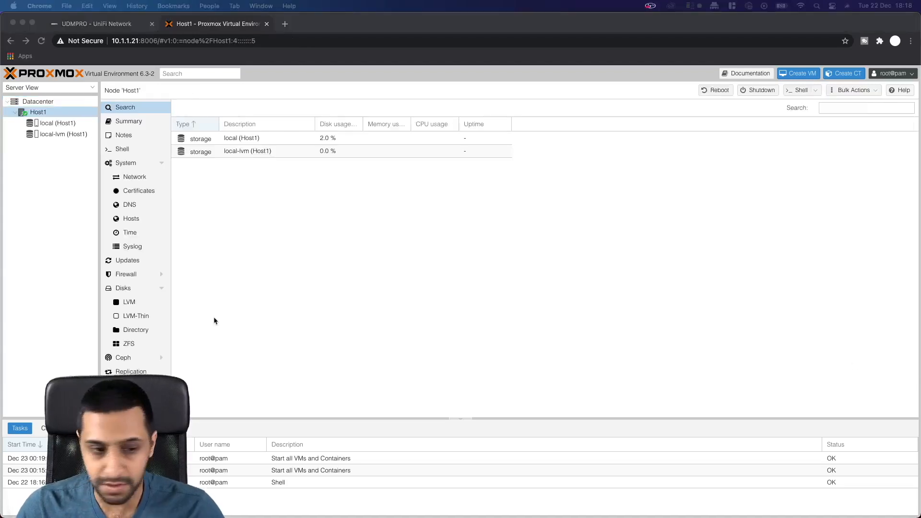
Step: Open the Datacenter's Cluster settings, where Host1 is still a standalone node
{"action": "left_click", "coordinate": [36, 103]}
{"action": "left_click", "coordinate": [36, 103]}
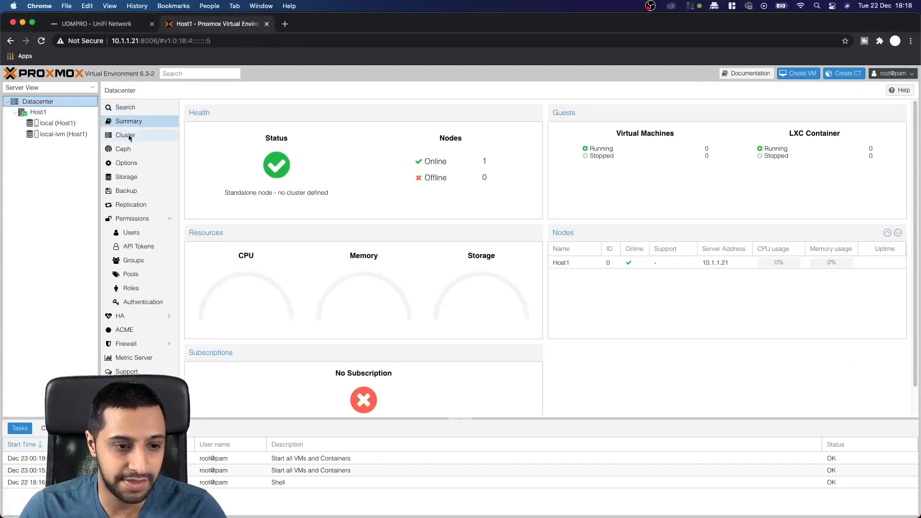
{"action": "left_click", "coordinate": [129, 136]}
Step: Create cluster 'ProxmoxCluster' on Host1 and close the completed task log
{"action": "left_click", "coordinate": [209, 125]}
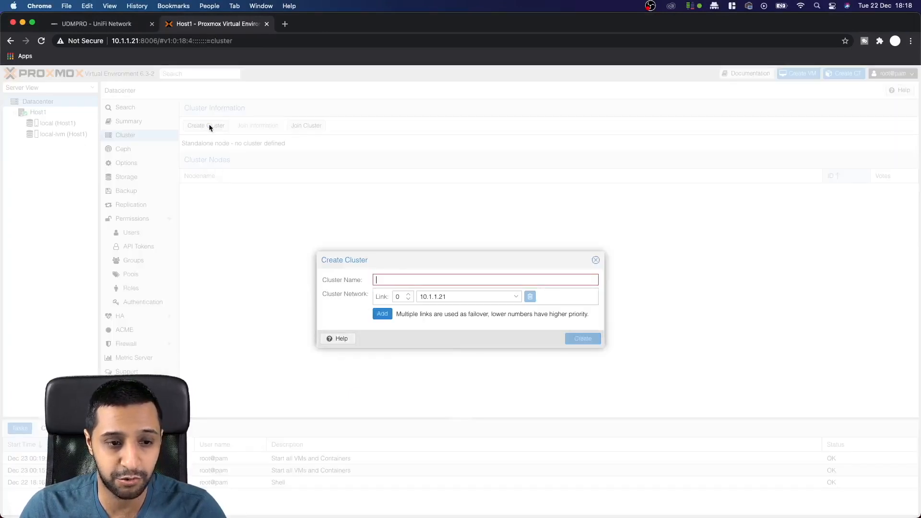
{"action": "type", "text": "P"}
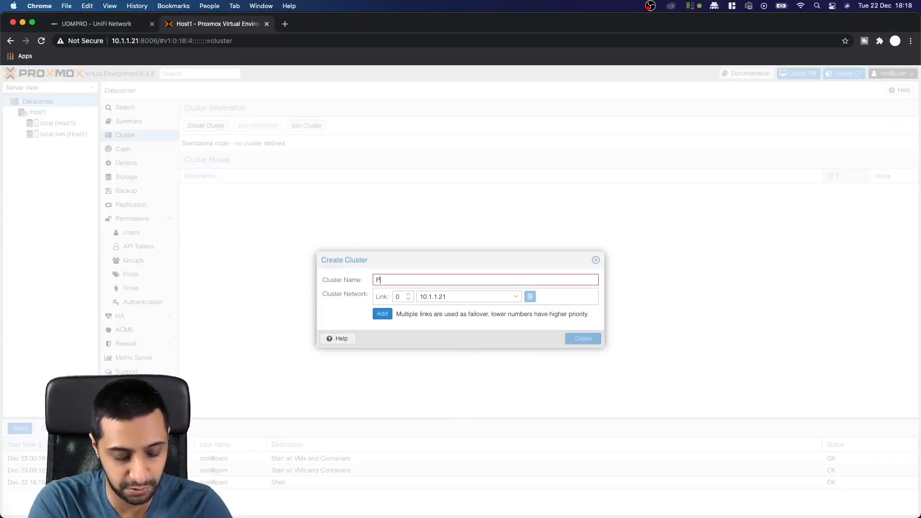
{"action": "type", "text": "rom"}
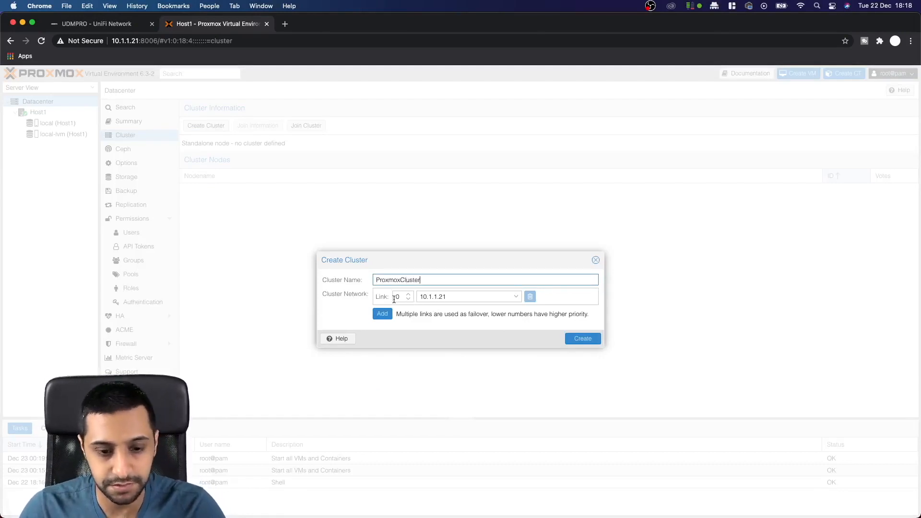
{"action": "left_click", "coordinate": [583, 339]}
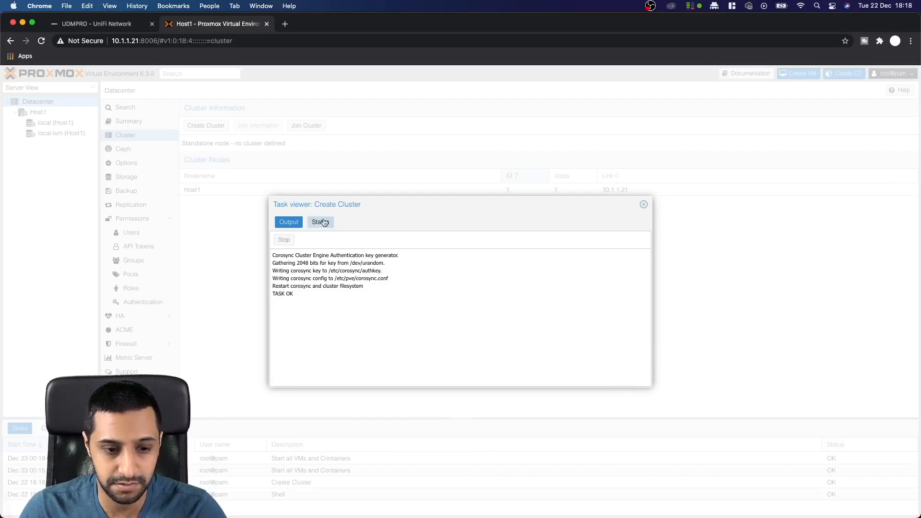
{"action": "key", "text": "Escape"}
{"action": "left_click_drag", "start_coordinate": [244, 143], "coordinate": [303, 143]}
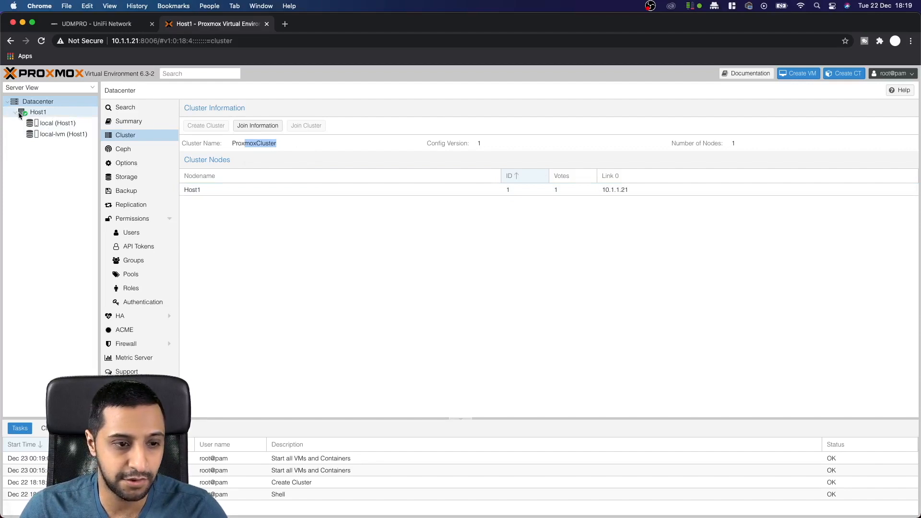
{"action": "left_click", "coordinate": [286, 23]}
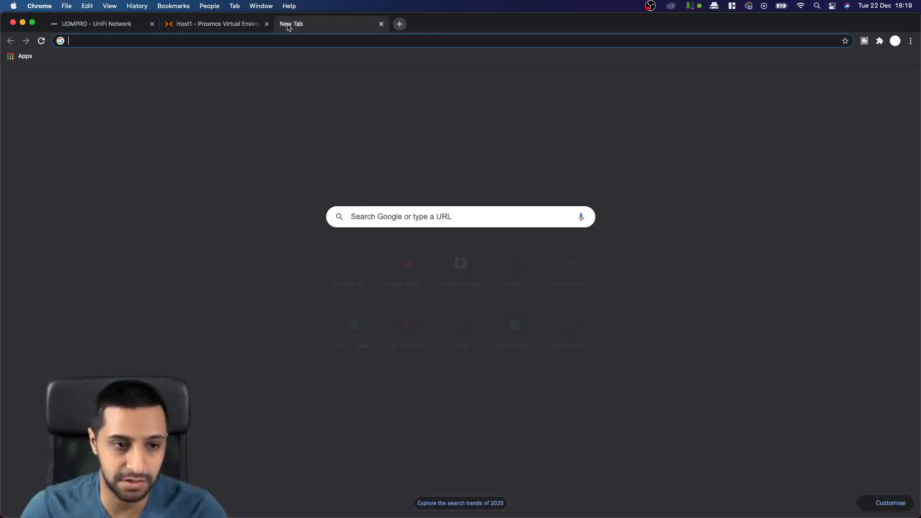
{"action": "type", "text": "10.1.1."}
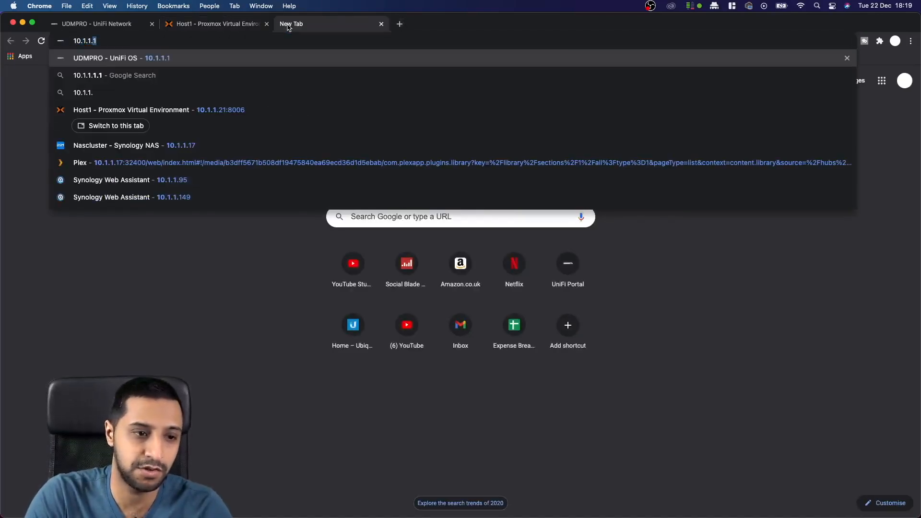
{"action": "type", "text": "21"}
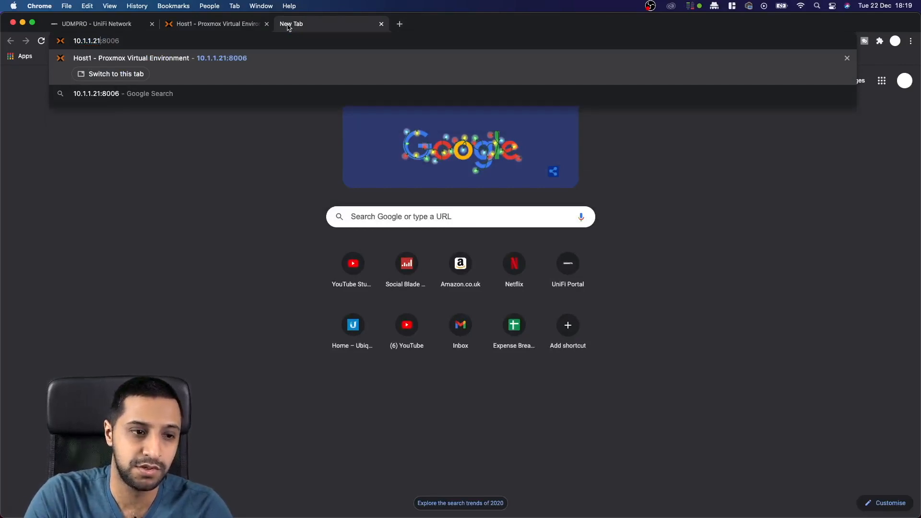
{"action": "key", "text": "BackSpace"}
{"action": "key", "text": "BackSpace"}
{"action": "type", "text": "2"}
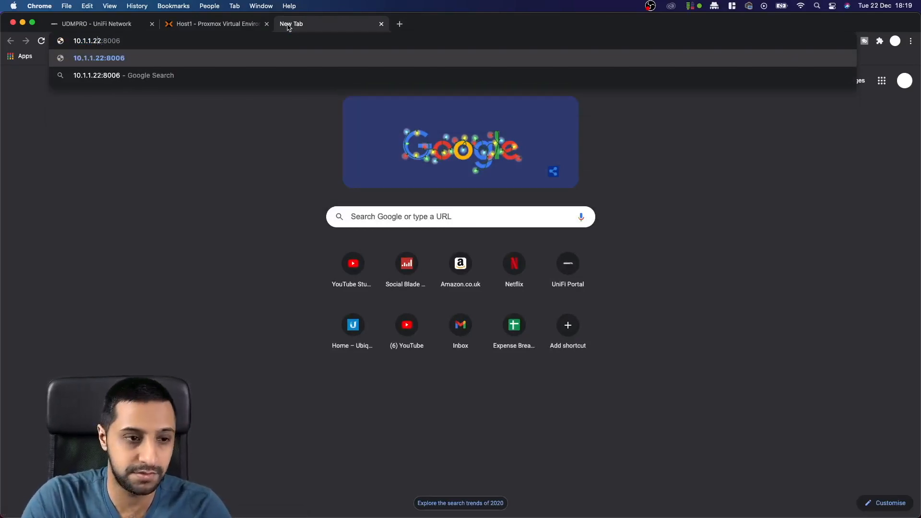
{"action": "key", "text": "cmd+Left"}
{"action": "type", "text": "https://"}
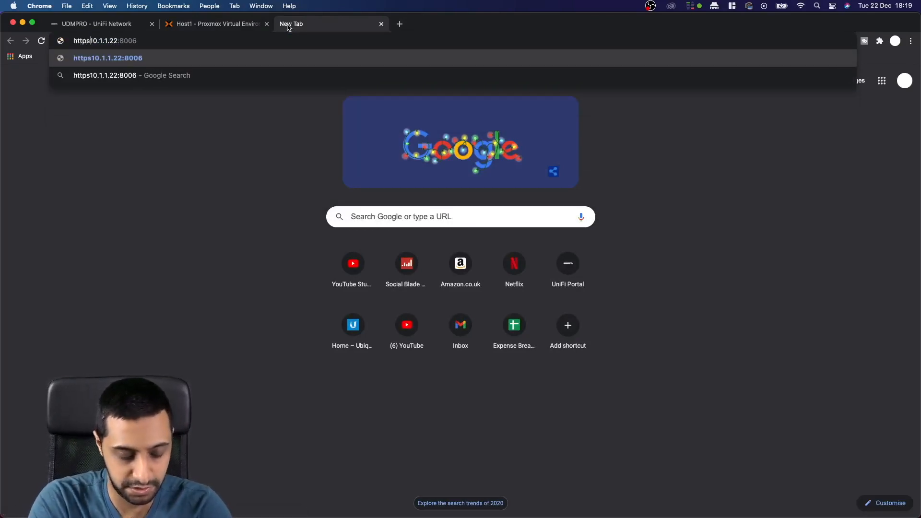
{"action": "key", "text": "Return"}
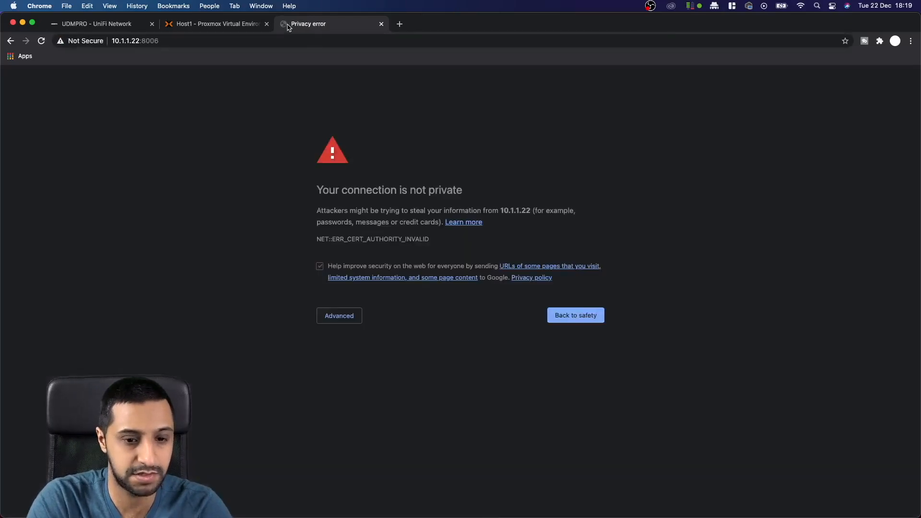
{"action": "left_click", "coordinate": [345, 315]}
{"action": "left_click", "coordinate": [356, 388]}
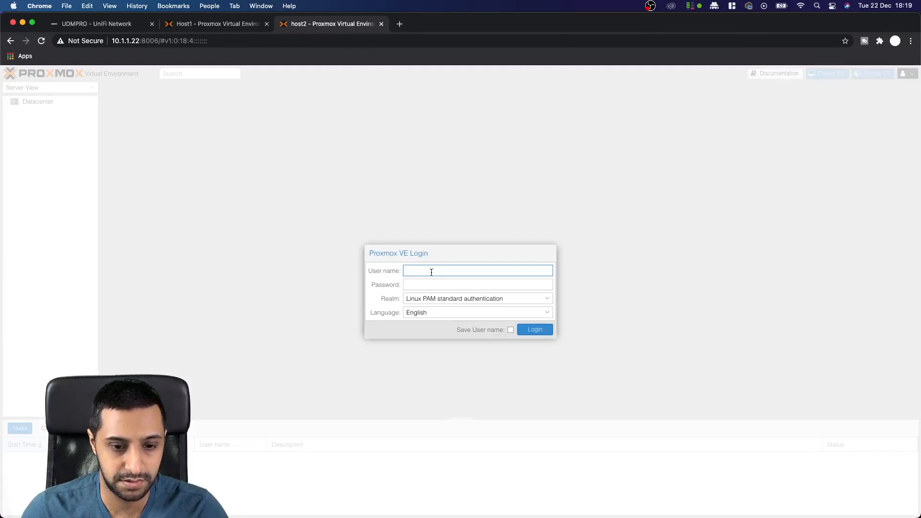
Step: Log in to host2 as root and dismiss the No valid subscription notice
{"action": "type", "text": "oot"}
{"action": "key", "text": "Tab"}
{"action": "type", "text": "********"}
{"action": "key", "text": "Return"}
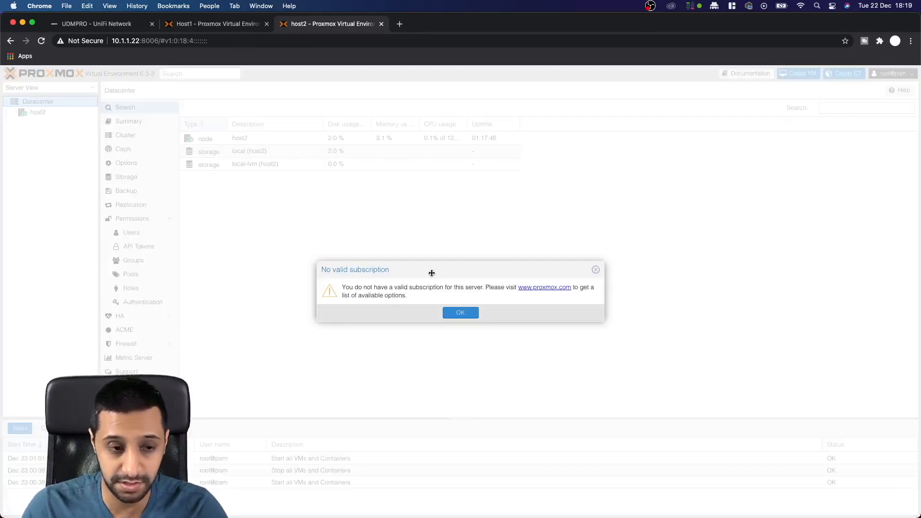
{"action": "left_click", "coordinate": [460, 313]}
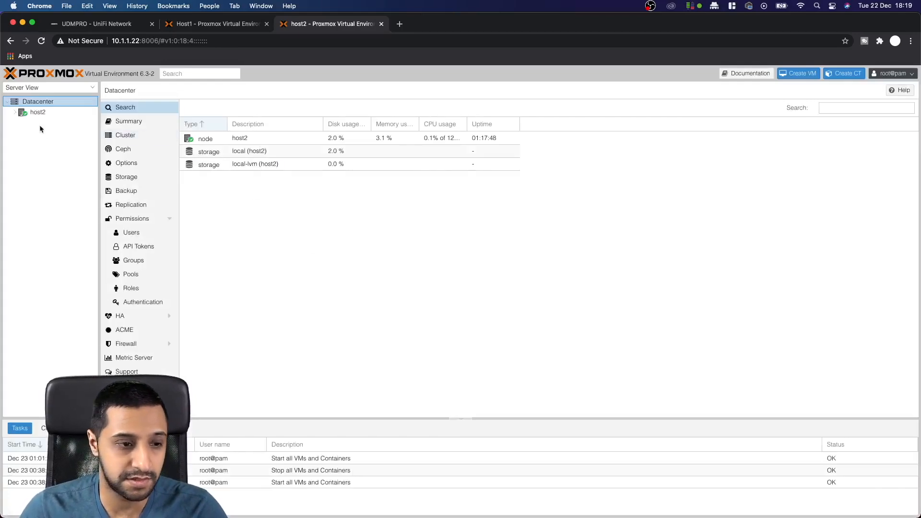
Step: Open the Join Cluster form under host2's Datacenter > Cluster
{"action": "left_click", "coordinate": [16, 113]}
{"action": "left_click", "coordinate": [142, 133]}
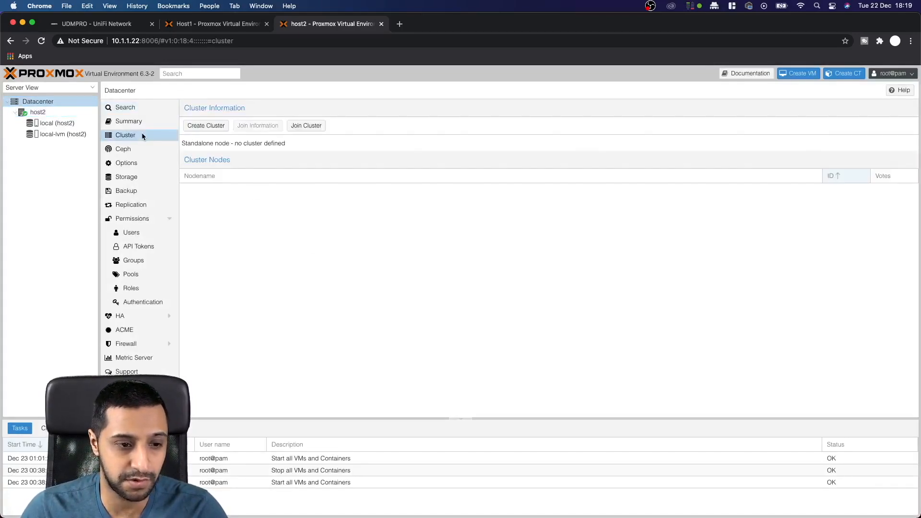
{"action": "left_click", "coordinate": [309, 125]}
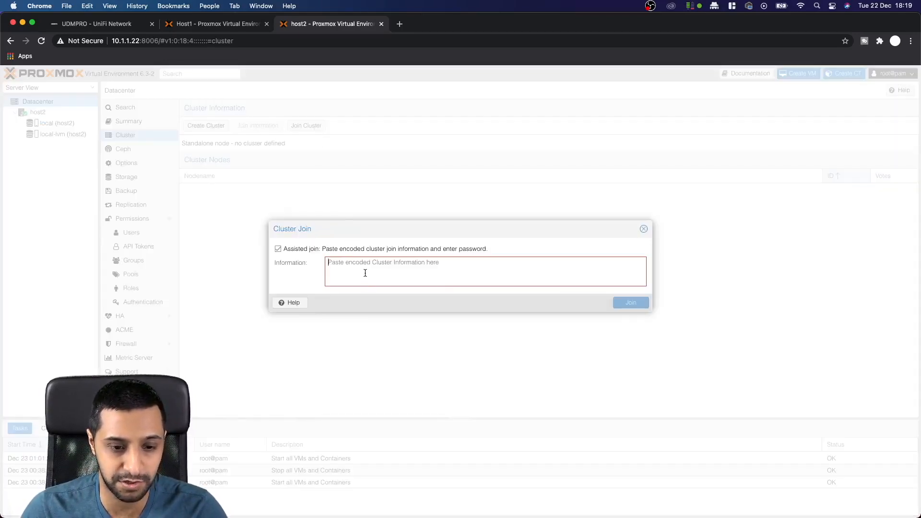
Step: Copy the join information from Host1's Datacenter > Cluster page, then return to host2's join form
{"action": "left_click", "coordinate": [354, 265]}
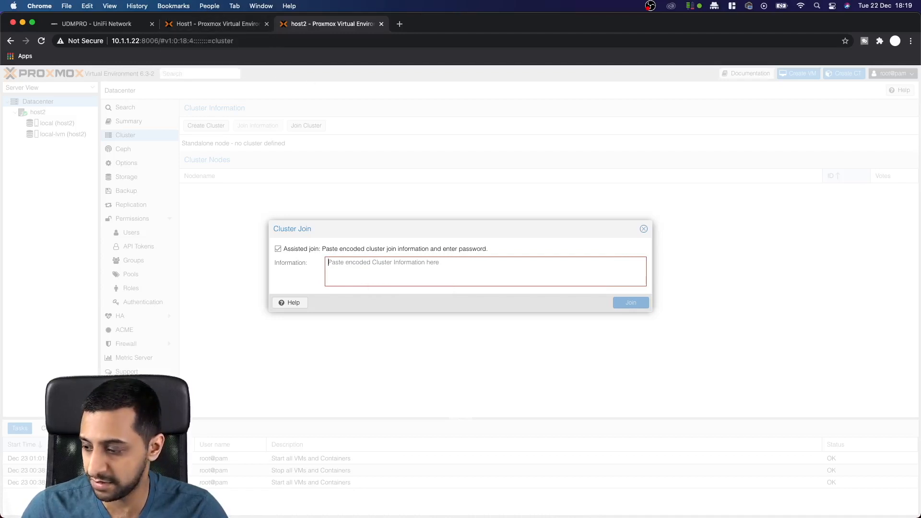
{"action": "left_click", "coordinate": [167, 12]}
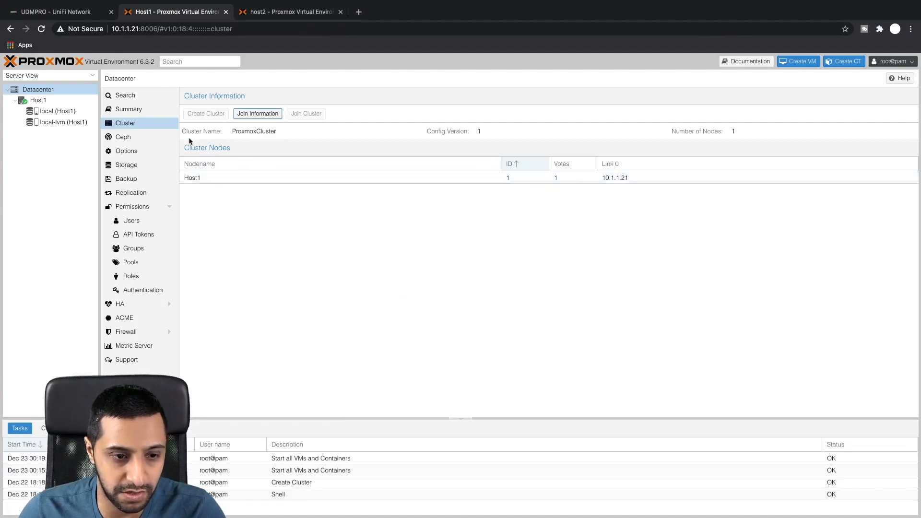
{"action": "left_click", "coordinate": [247, 114]}
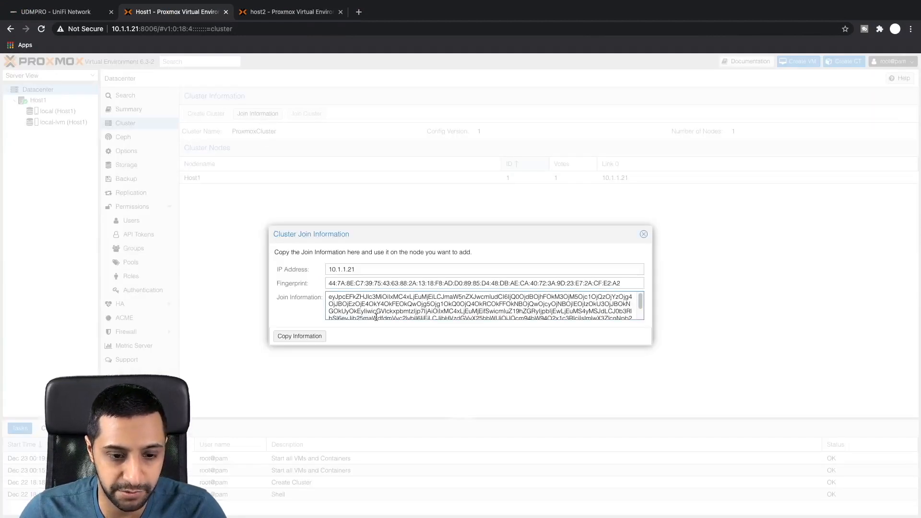
{"action": "left_click", "coordinate": [319, 336]}
{"action": "left_click", "coordinate": [290, 12]}
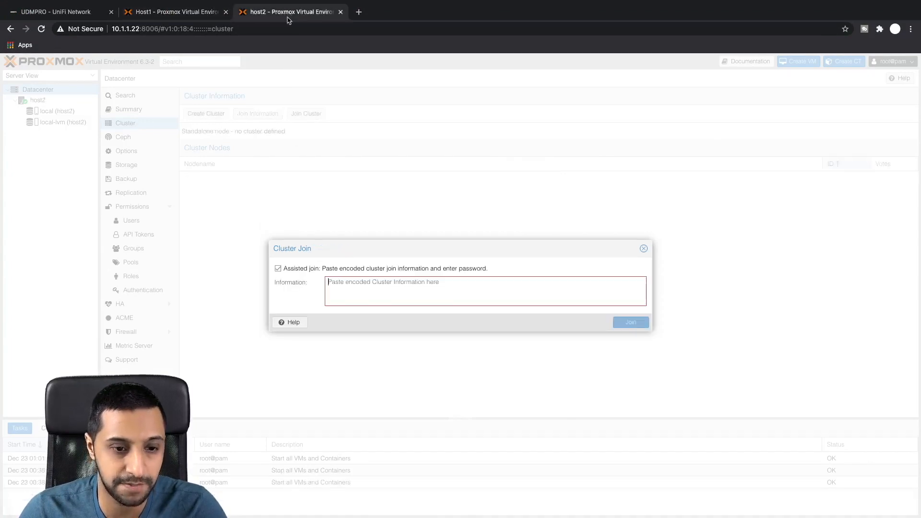
{"action": "left_click", "coordinate": [358, 288]}
Step: Join host2 to ProxmoxCluster using the pasted join info, peer root password and link 10.1.1.22, then check its nodes
{"action": "key", "text": "super+v"}
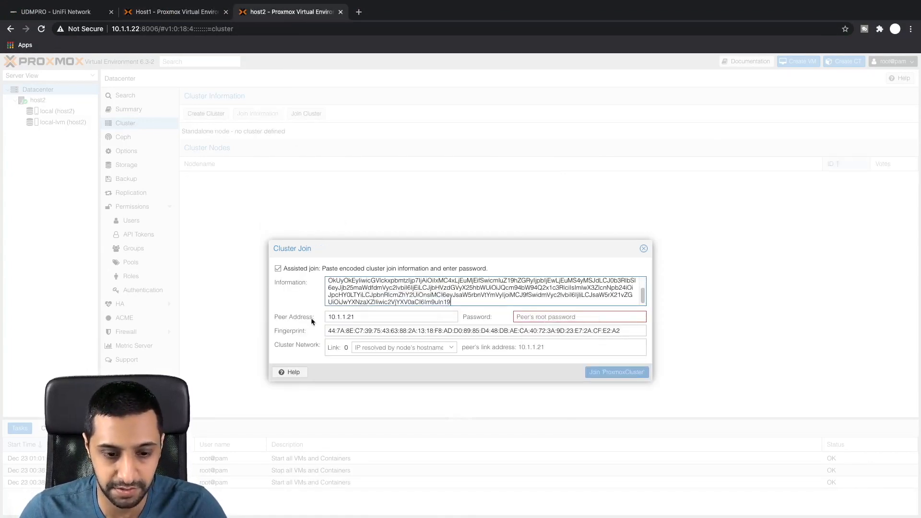
{"action": "left_click", "coordinate": [545, 319]}
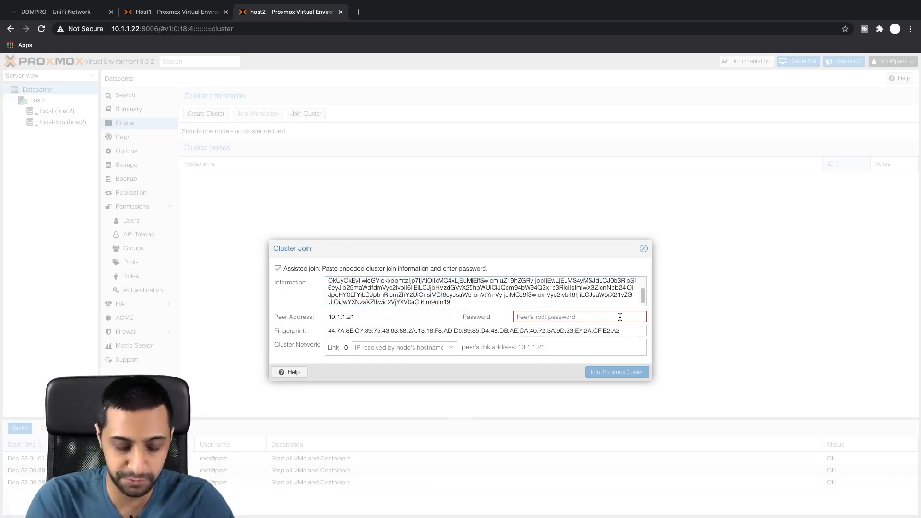
{"action": "type", "text": "••"}
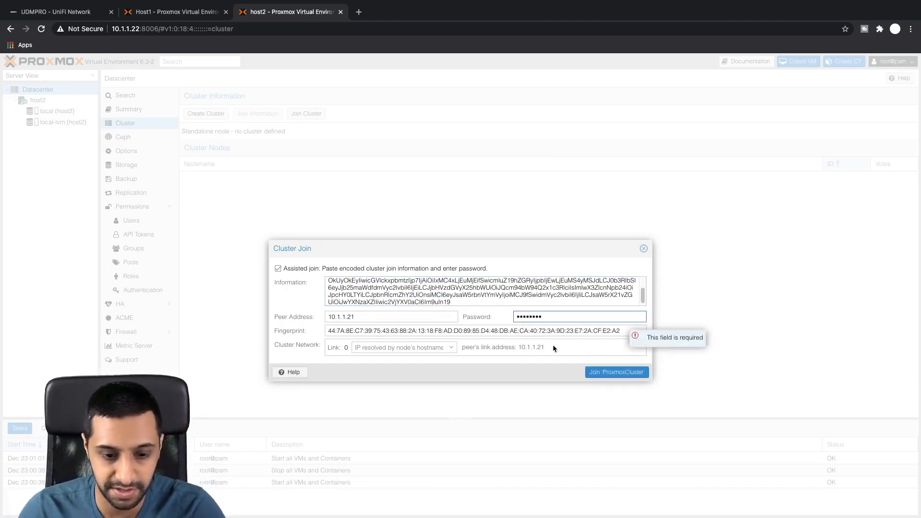
{"action": "left_click", "coordinate": [403, 347]}
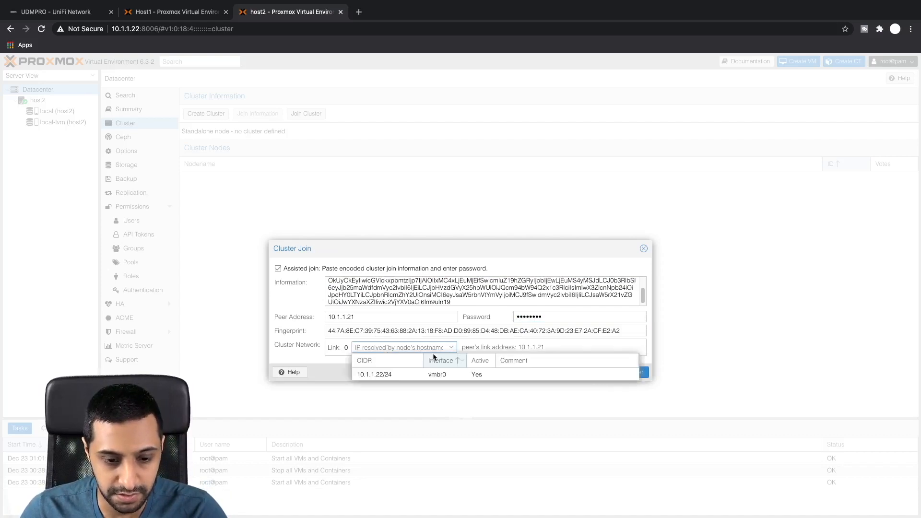
{"action": "left_click", "coordinate": [394, 373]}
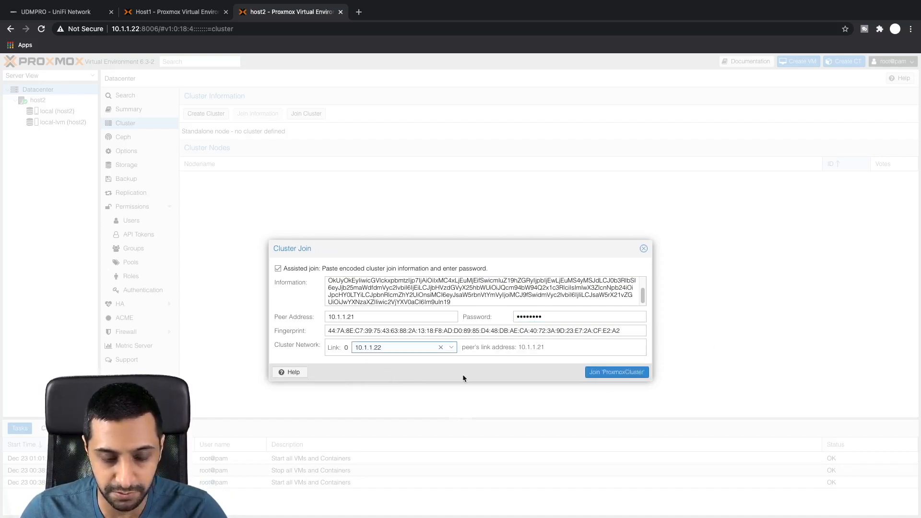
{"action": "left_click", "coordinate": [603, 374]}
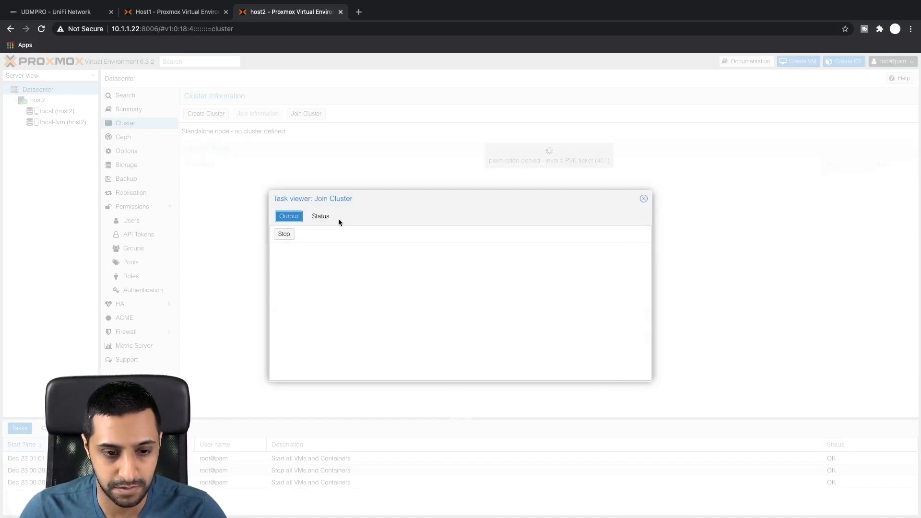
{"action": "left_click", "coordinate": [53, 90]}
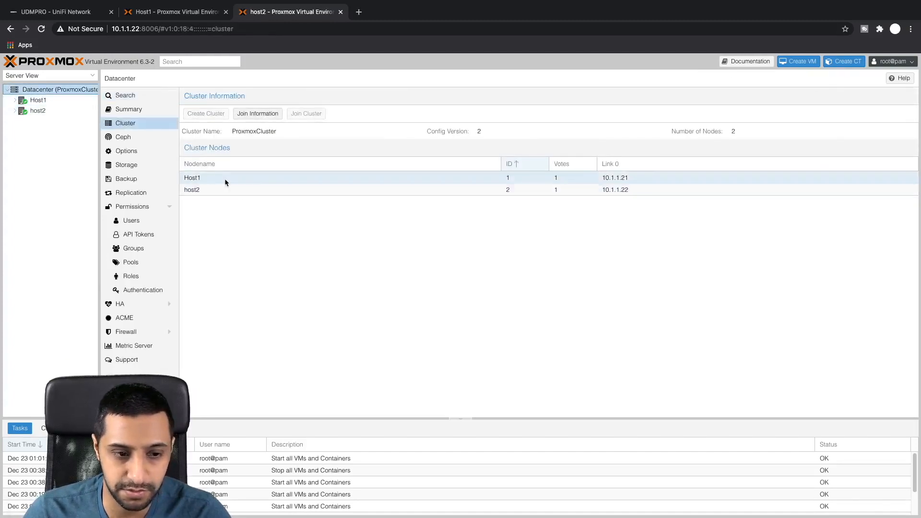
{"action": "left_click", "coordinate": [359, 12]}
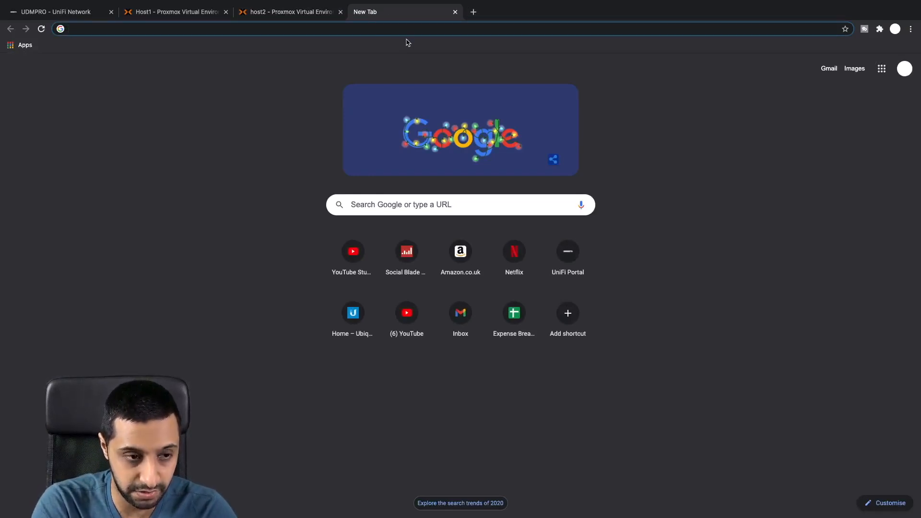
{"action": "type", "text": "10.1.1."}
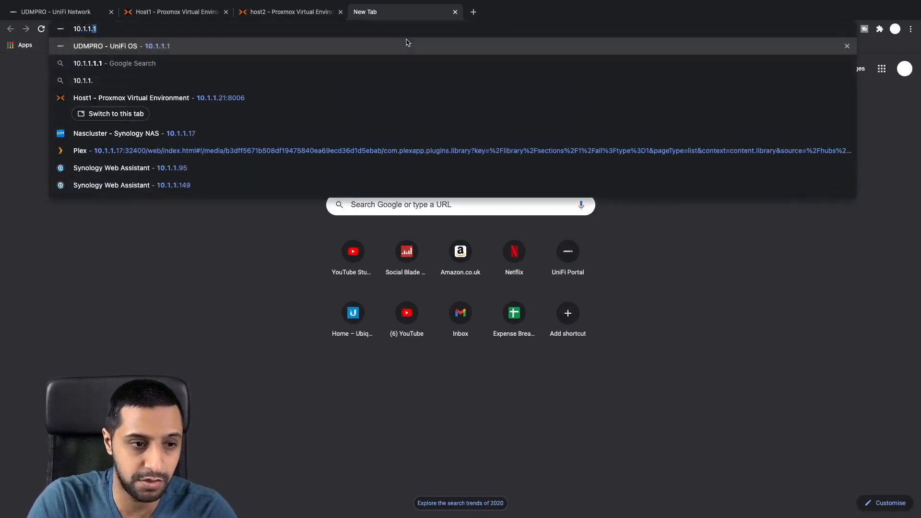
{"action": "type", "text": "23:8006"}
{"action": "key", "text": "Left"}
{"action": "key", "text": "Left"}
{"action": "key", "text": "Left"}
{"action": "type", "text": "https://"}
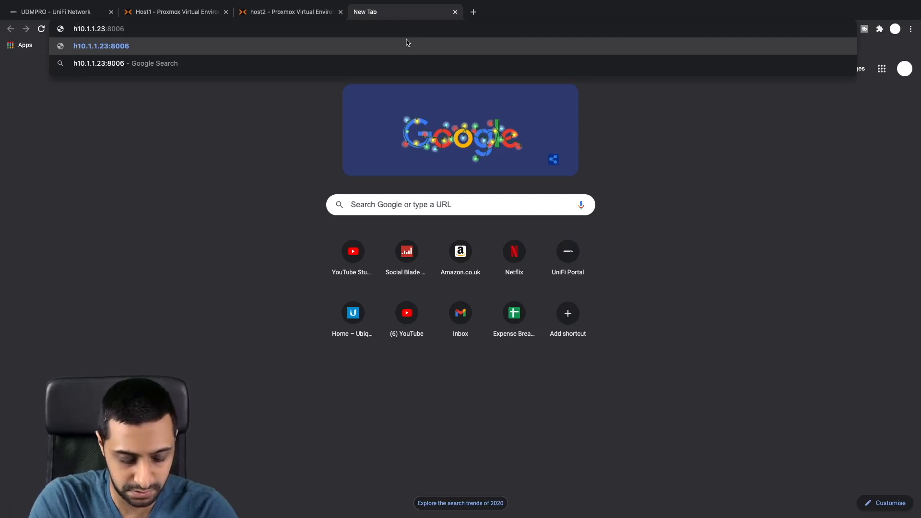
{"action": "key", "text": "Return"}
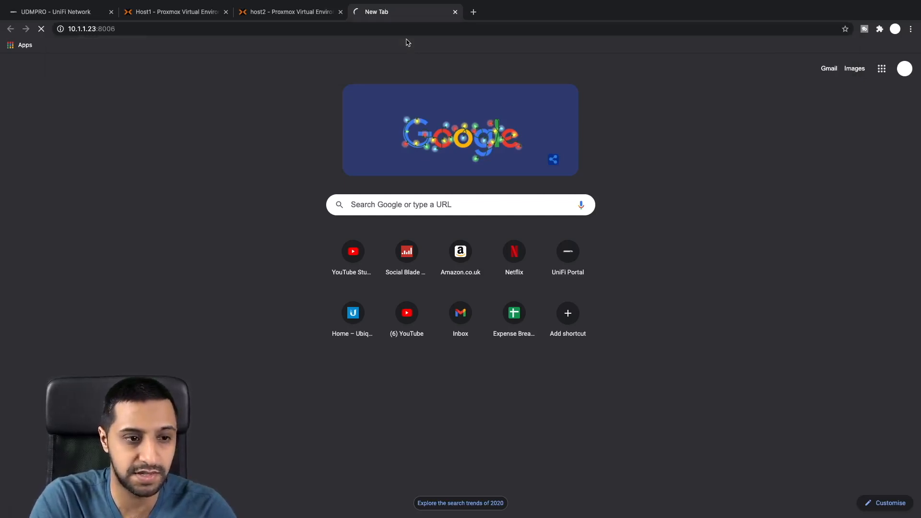
{"action": "left_click", "coordinate": [132, 27]}
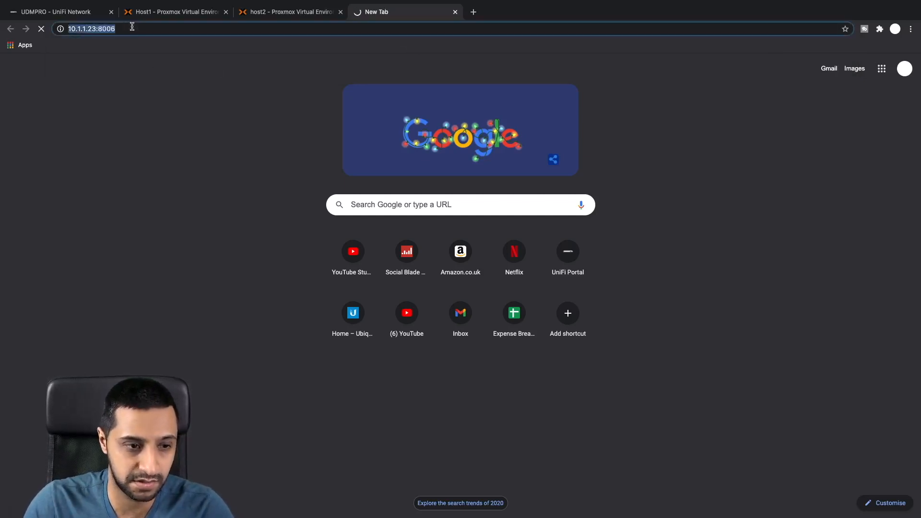
{"action": "key", "text": "ctrl+t"}
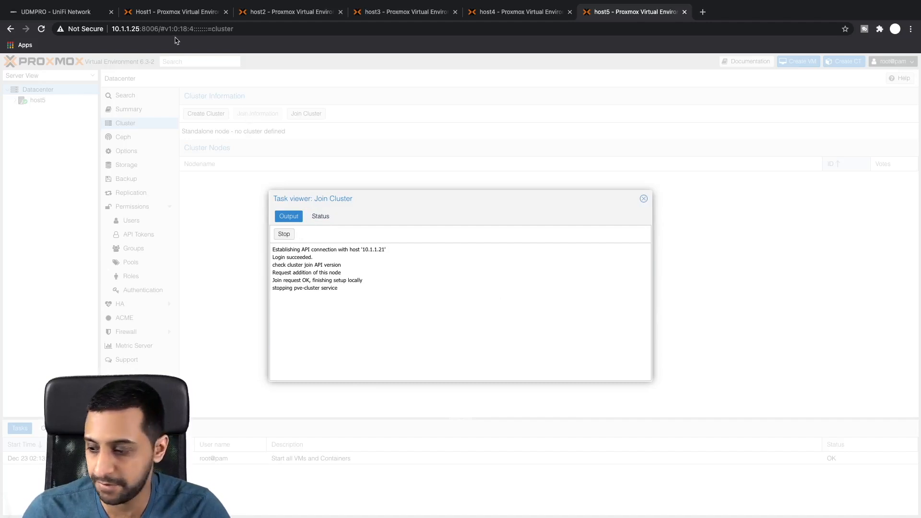
Step: On Host1, close the Join Information dialog and confirm all five nodes, Host1 to host5, are online
{"action": "left_click", "coordinate": [158, 10]}
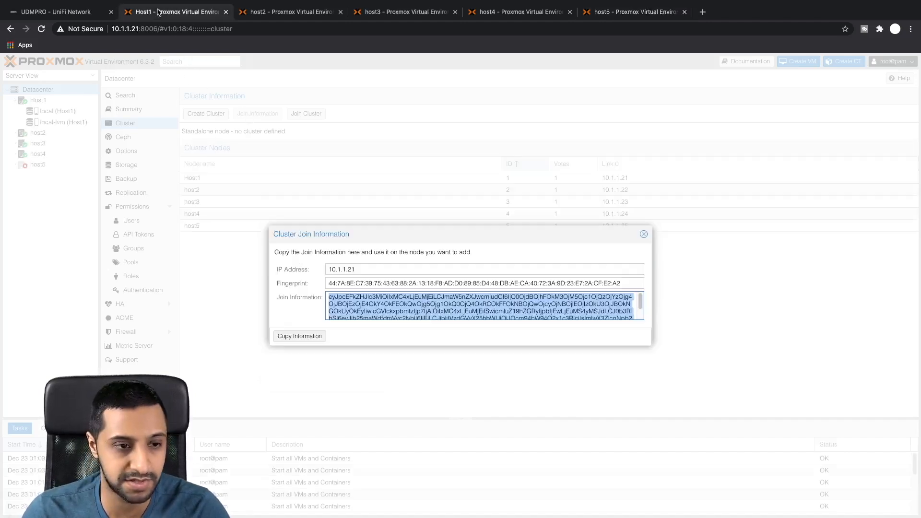
{"action": "left_click", "coordinate": [642, 235]}
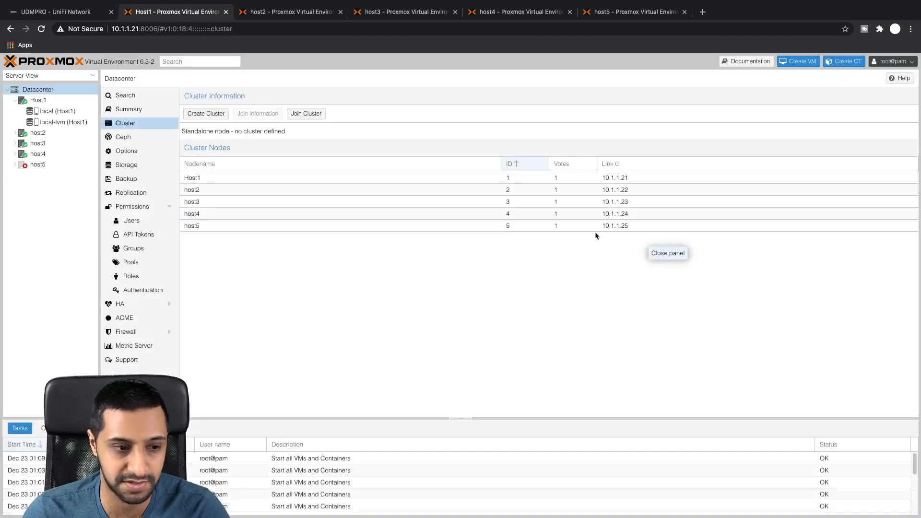
{"action": "left_click", "coordinate": [16, 167]}
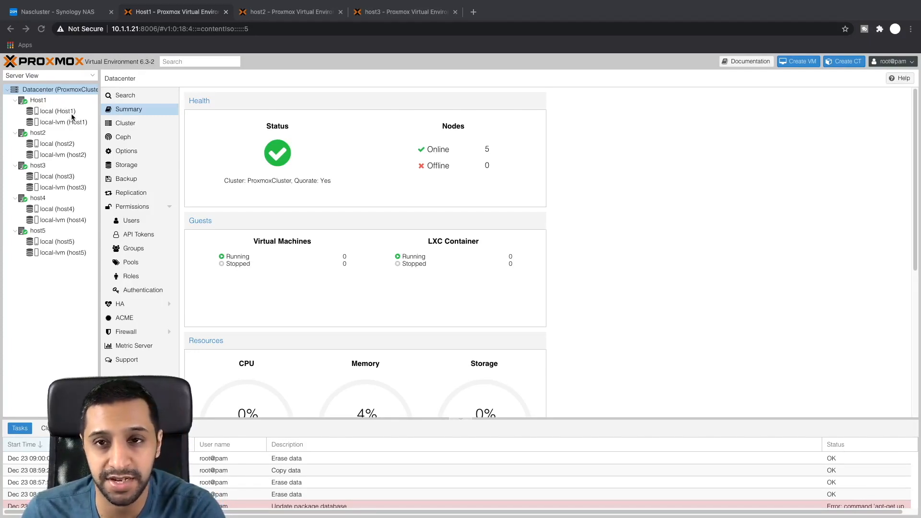
Step: Edit the ISOs shared folder in DSM and save a Read/Write NFS rule for 10.1.1.1/24
{"action": "left_click", "coordinate": [73, 14]}
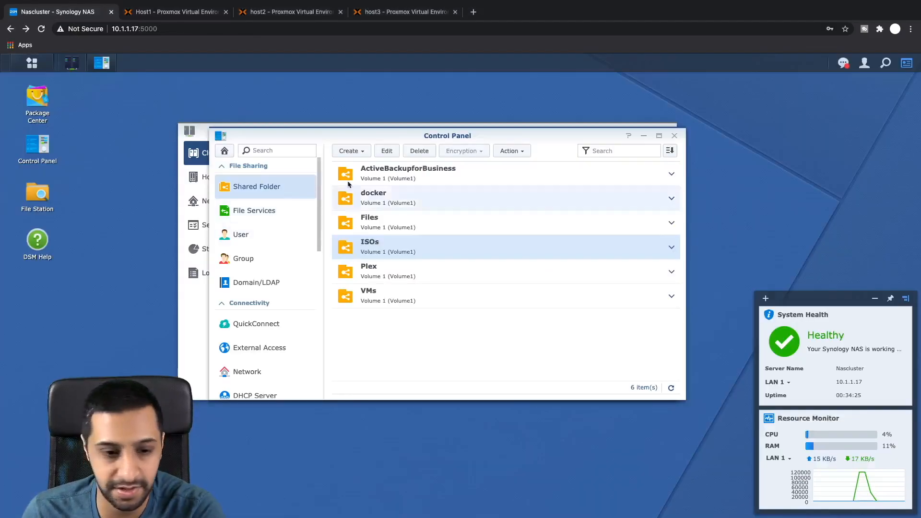
{"action": "right_click", "coordinate": [390, 248]}
{"action": "left_click", "coordinate": [415, 268]}
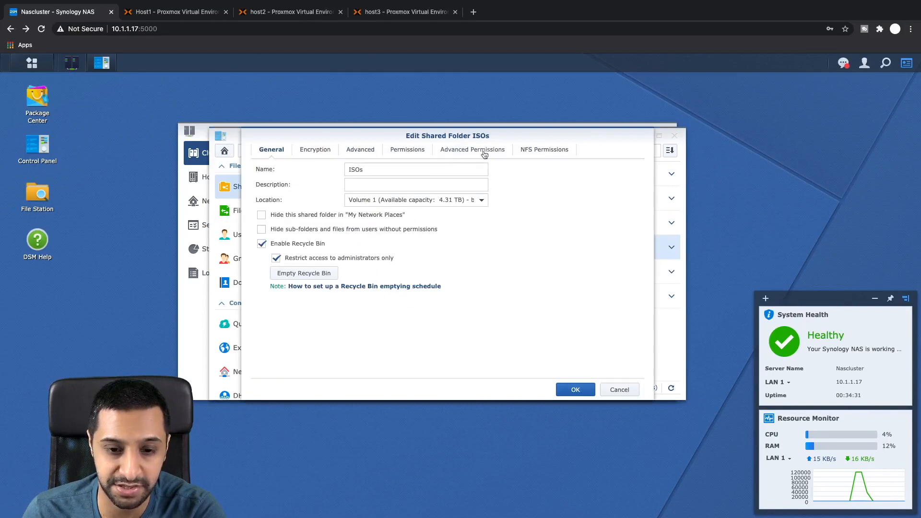
{"action": "left_click", "coordinate": [540, 152]}
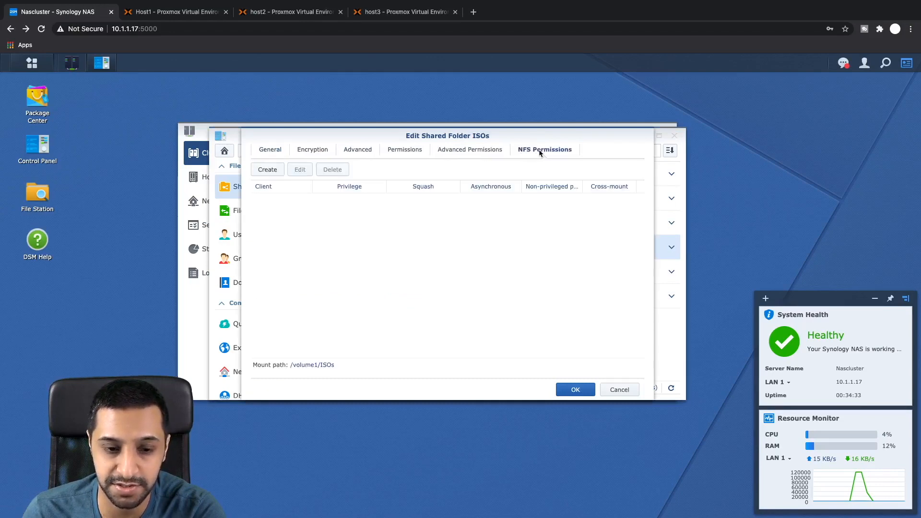
{"action": "left_click", "coordinate": [274, 171]}
{"action": "left_click", "coordinate": [420, 188]}
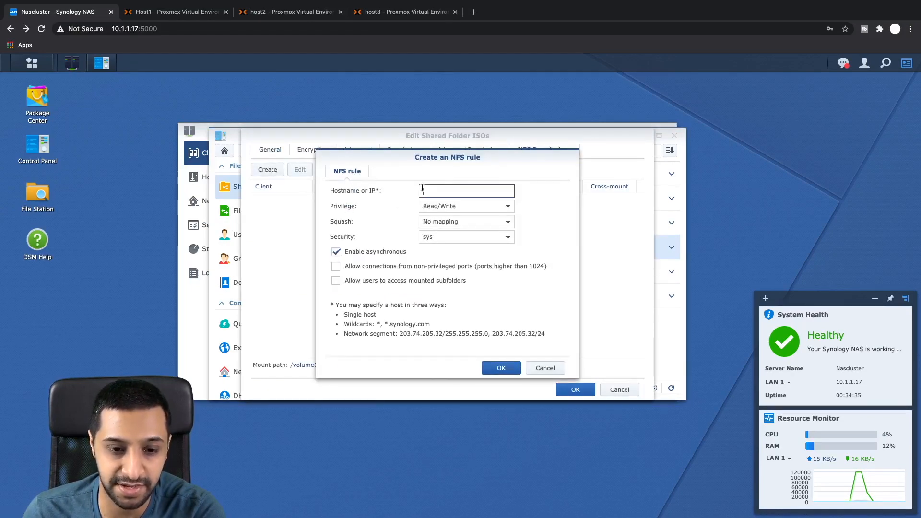
{"action": "type", "text": "10.1.1.1/24"}
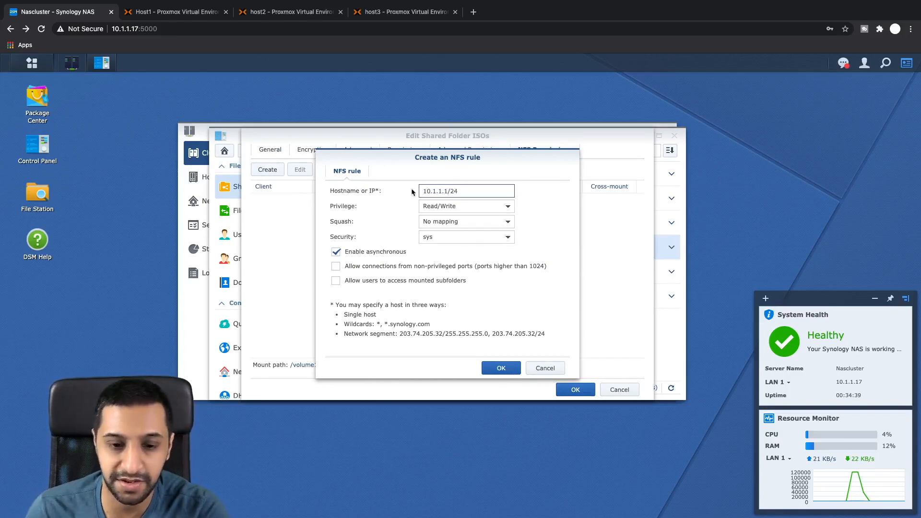
{"action": "left_click", "coordinate": [498, 369]}
{"action": "left_click", "coordinate": [574, 389]}
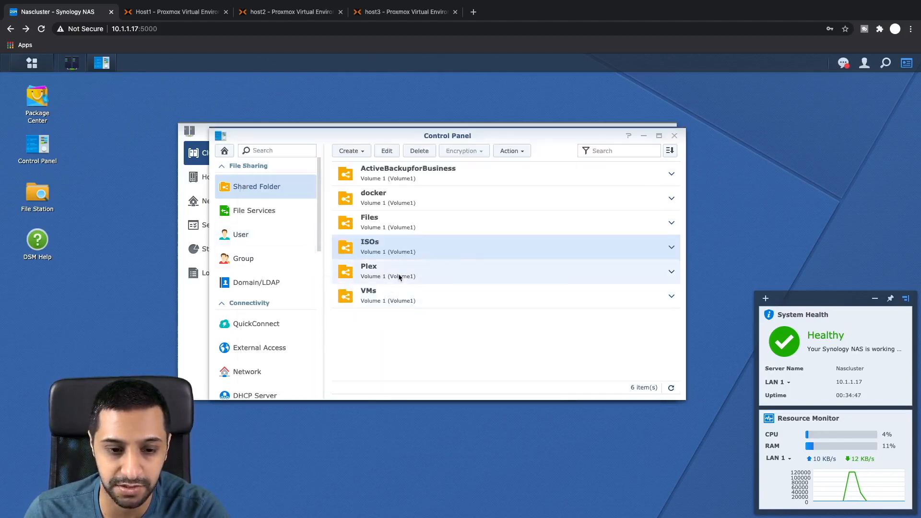
{"action": "right_click", "coordinate": [386, 299]}
Step: Edit the VMs shared folder and save a Read/Write NFS rule for 10.1.1.1/24
{"action": "left_click", "coordinate": [425, 314]}
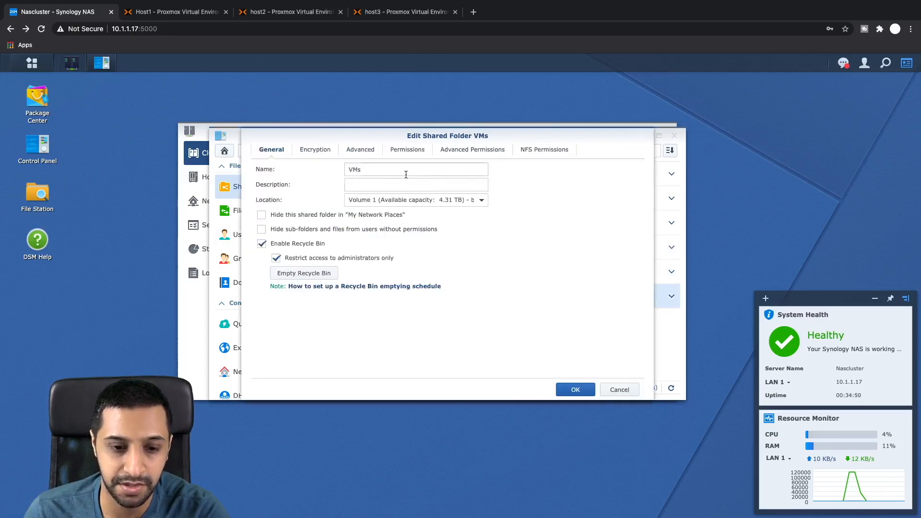
{"action": "left_click", "coordinate": [520, 151]}
{"action": "left_click", "coordinate": [264, 172]}
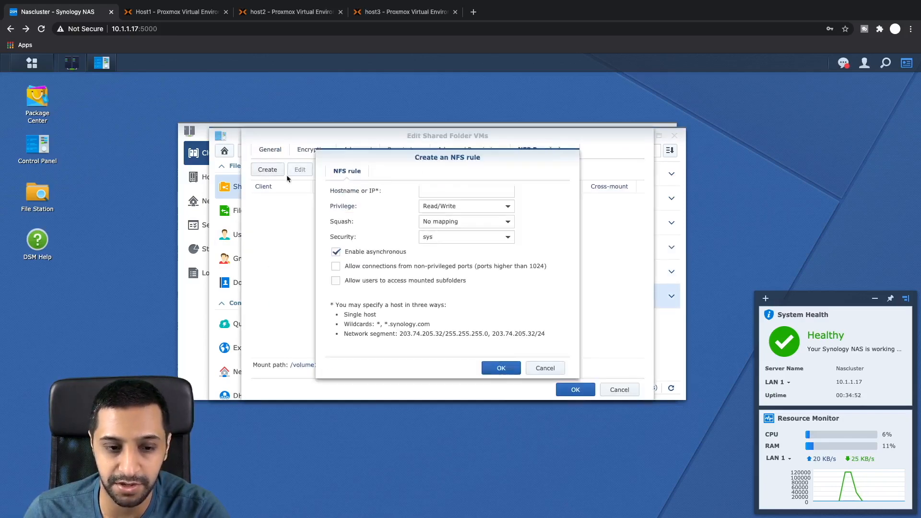
{"action": "type", "text": "10.1."}
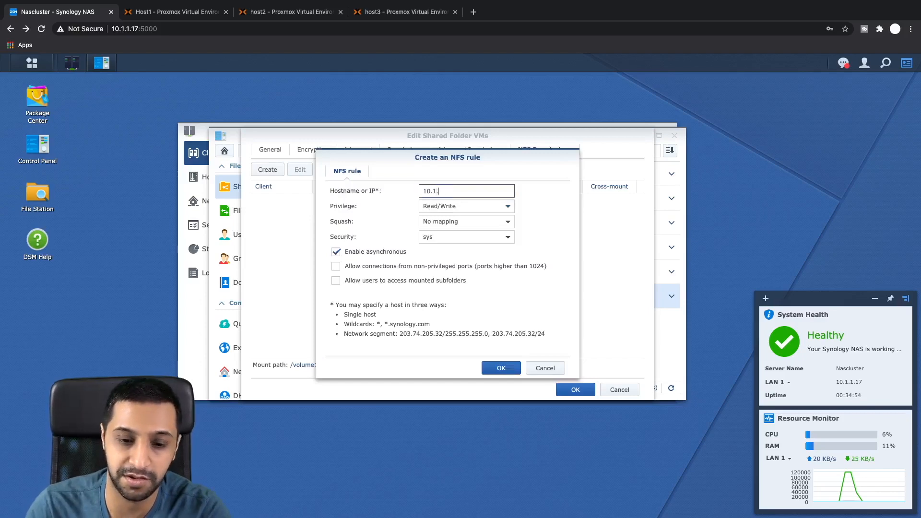
{"action": "type", "text": "1.1/2"}
{"action": "key", "text": "BackSpace"}
{"action": "type", "text": "1/24"}
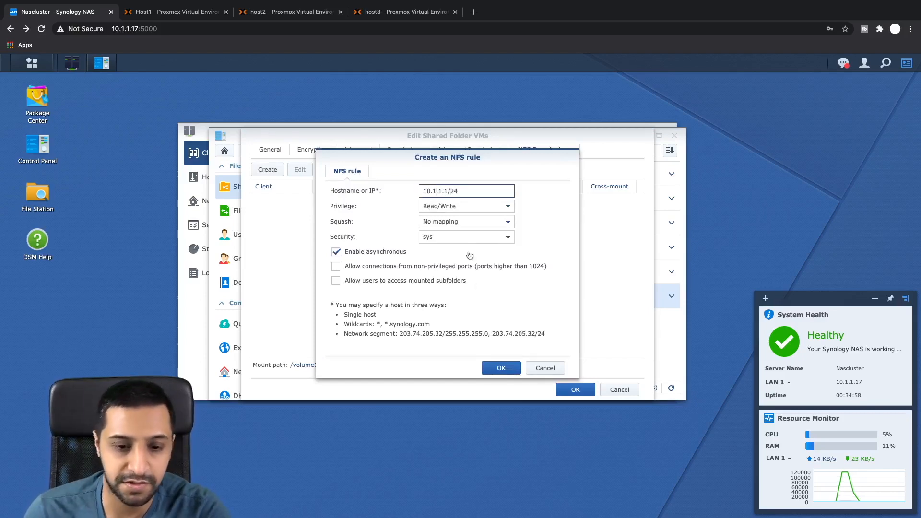
{"action": "left_click", "coordinate": [498, 365]}
{"action": "left_click", "coordinate": [574, 389]}
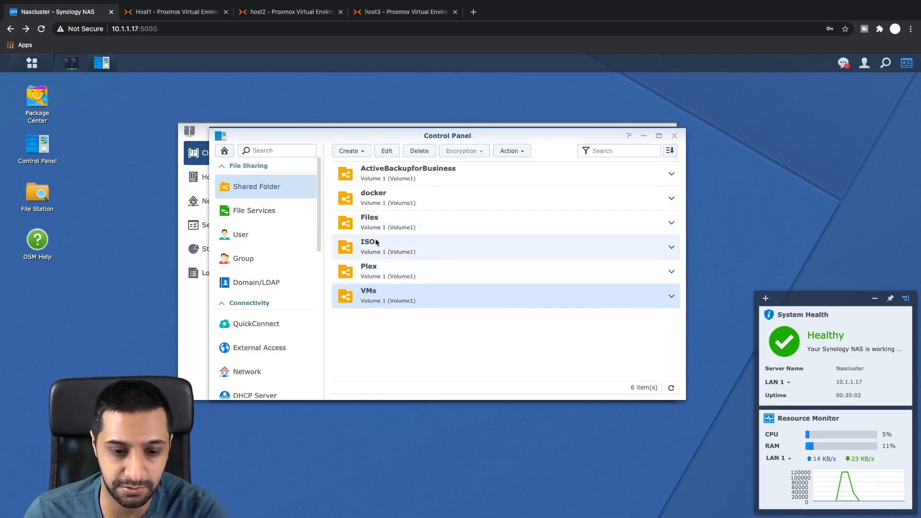
Step: Review the ISOs and VMs shared folders, then return to Host1's Proxmox interface
{"action": "left_click", "coordinate": [376, 244]}
{"action": "left_click", "coordinate": [401, 299]}
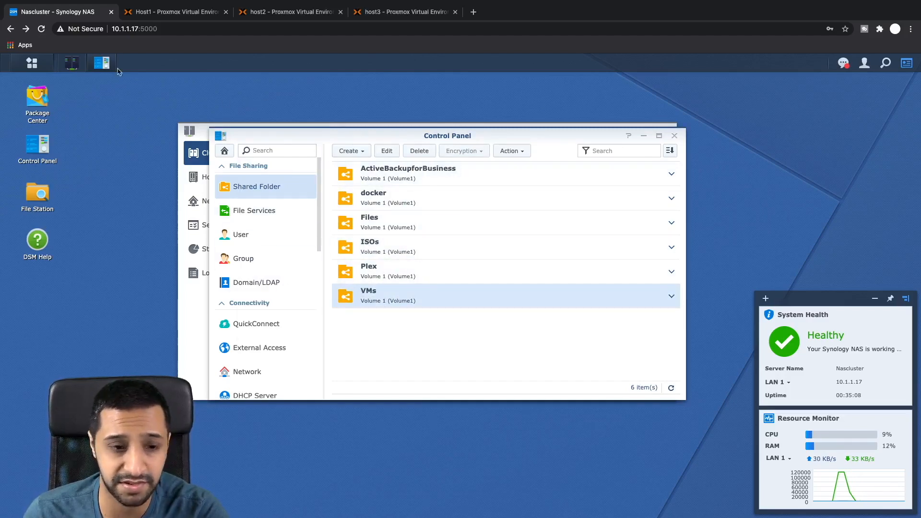
{"action": "left_click", "coordinate": [163, 13]}
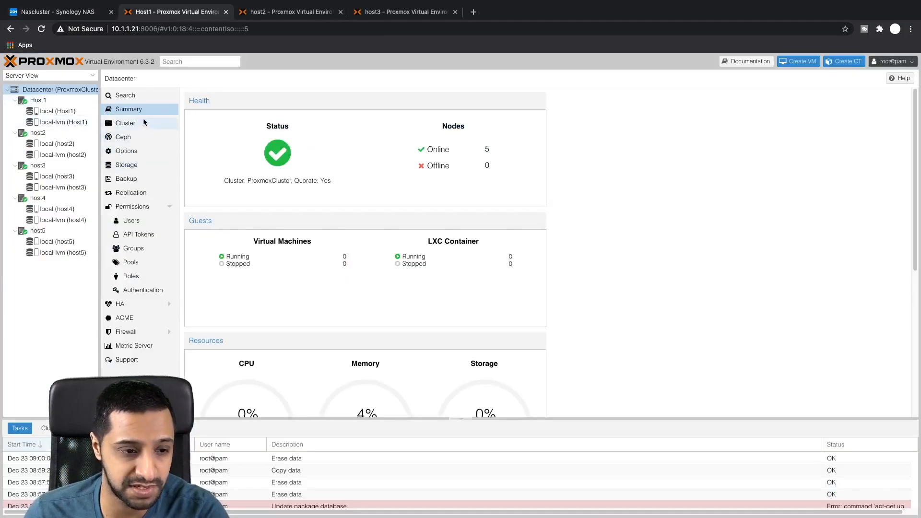
Step: Start adding NFS storage SynVMs from server 10.1.1.17 using the /volume1/VMs export
{"action": "left_click", "coordinate": [138, 163]}
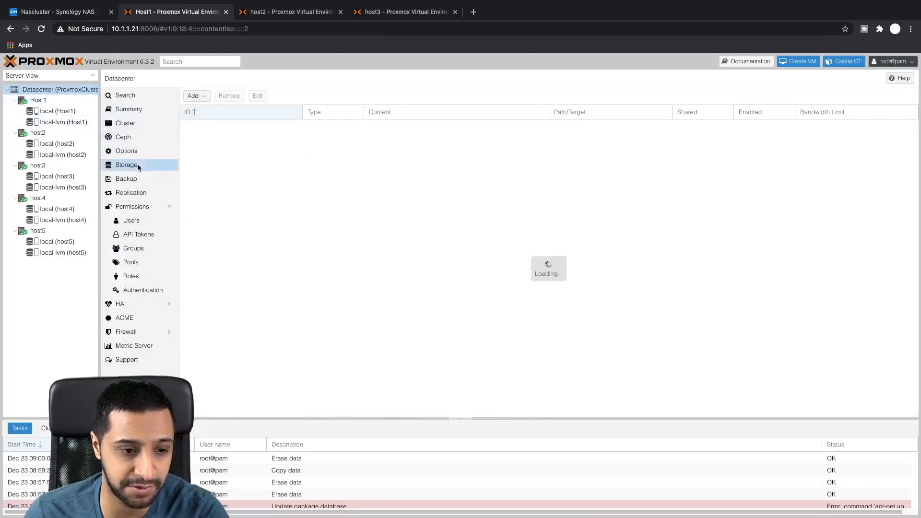
{"action": "left_click", "coordinate": [196, 97]}
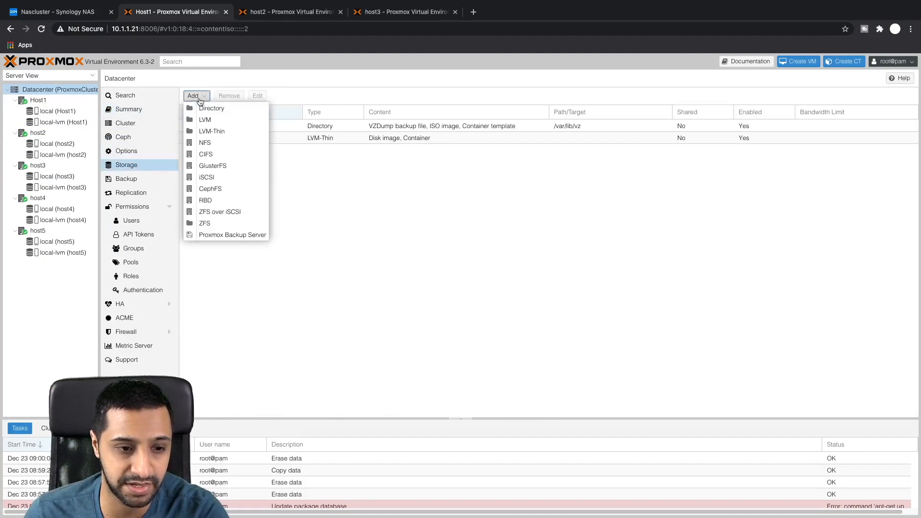
{"action": "left_click", "coordinate": [211, 143]}
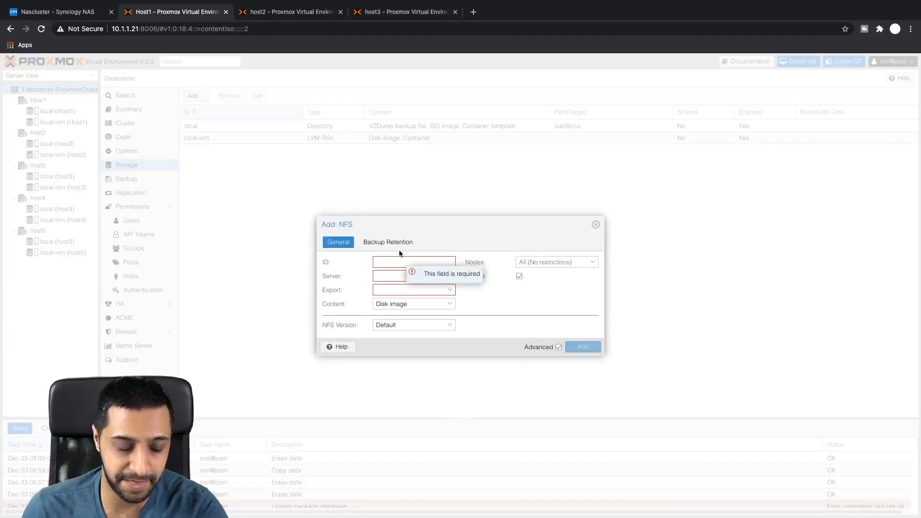
{"action": "type", "text": "SynVMs"}
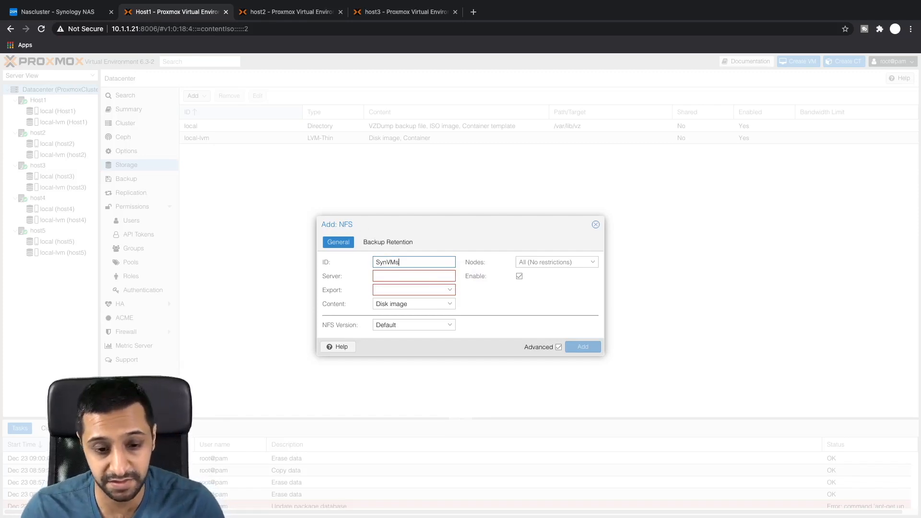
{"action": "left_click", "coordinate": [408, 278]}
{"action": "type", "text": "10.1.1.17"}
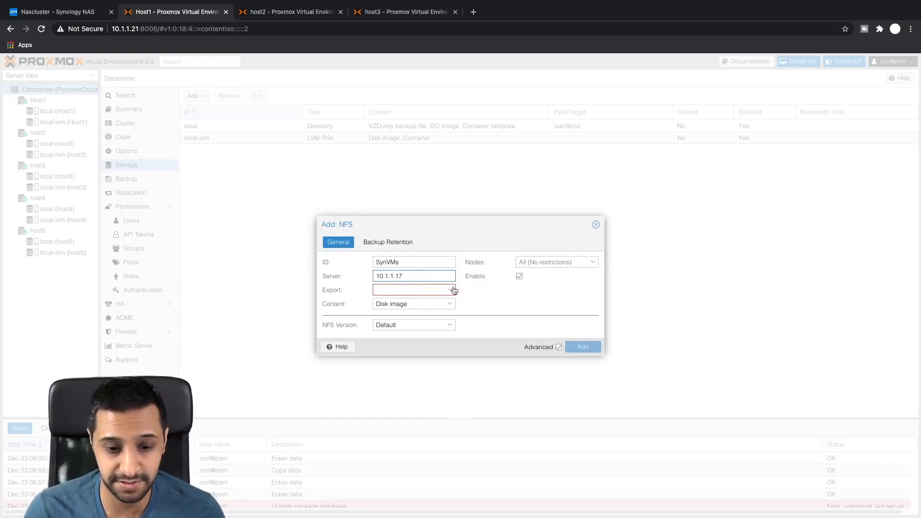
{"action": "left_click", "coordinate": [451, 291]}
{"action": "left_click", "coordinate": [412, 313]}
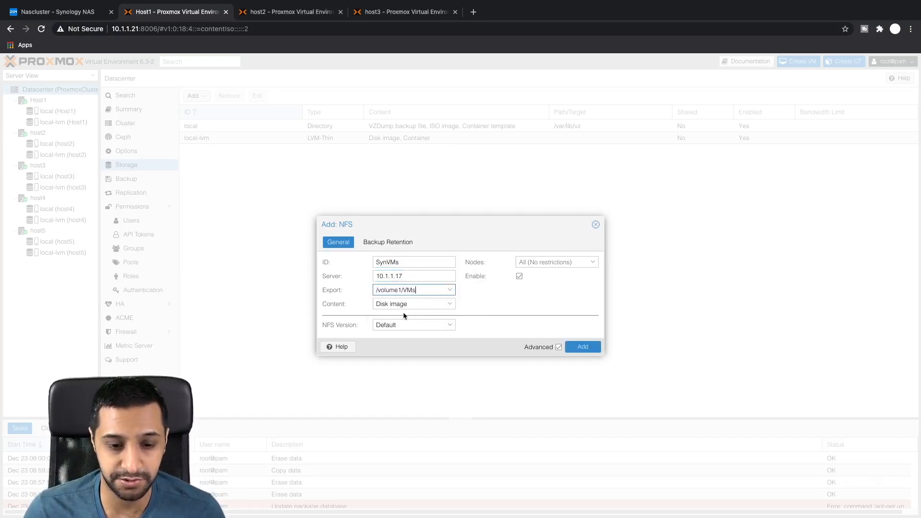
Step: Keep Disk image content, set NFS version 4.1 and create the SynVMs storage
{"action": "left_click", "coordinate": [448, 304]}
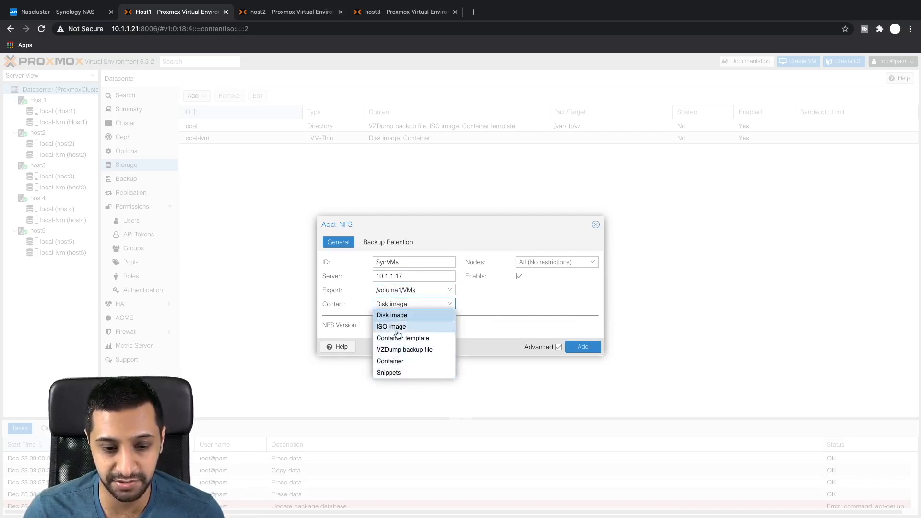
{"action": "left_click", "coordinate": [516, 316]}
{"action": "left_click", "coordinate": [445, 331]}
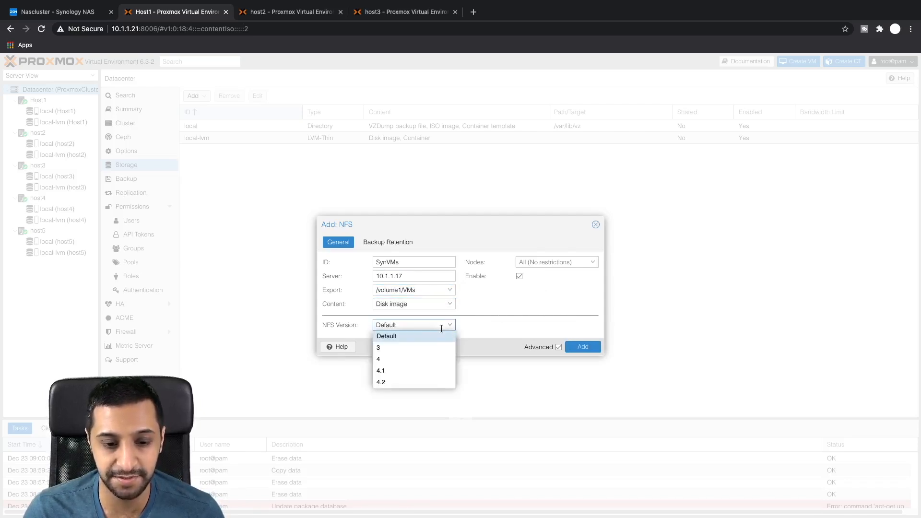
{"action": "left_click", "coordinate": [406, 371]}
{"action": "left_click", "coordinate": [582, 347]}
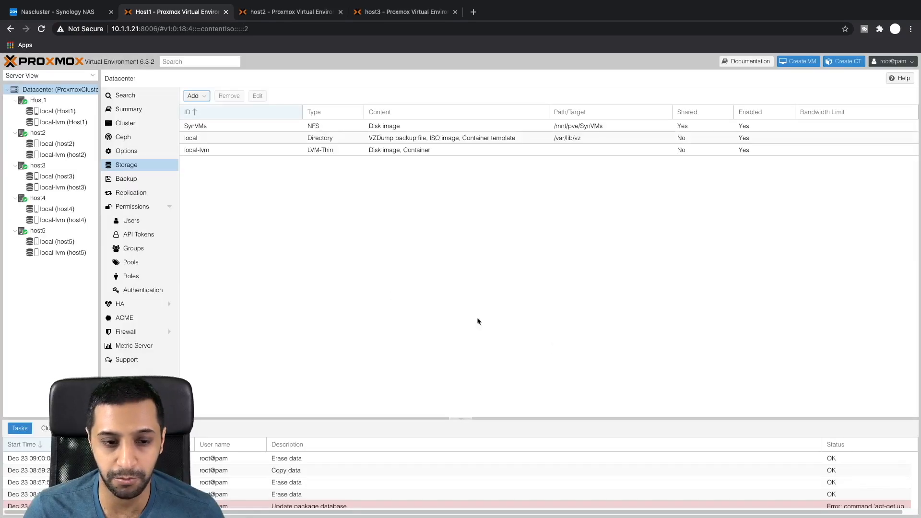
{"action": "left_click", "coordinate": [195, 96]}
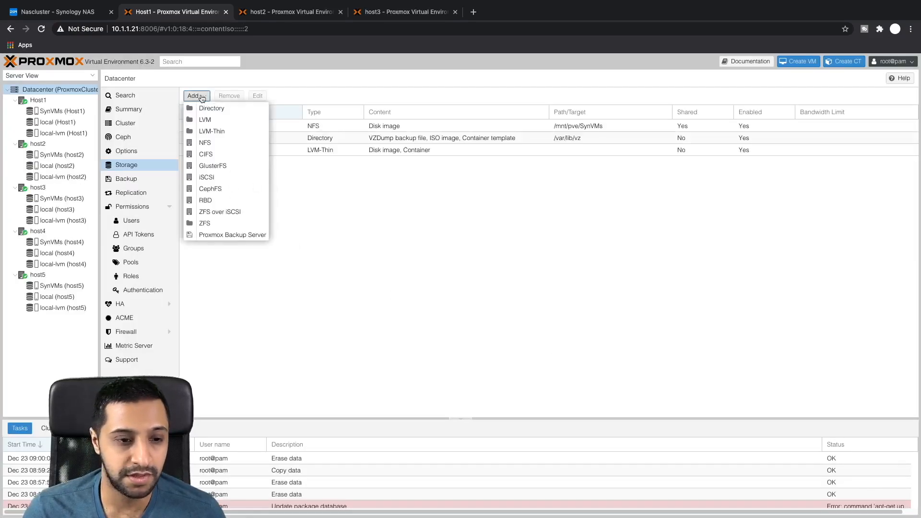
{"action": "left_click", "coordinate": [208, 143]}
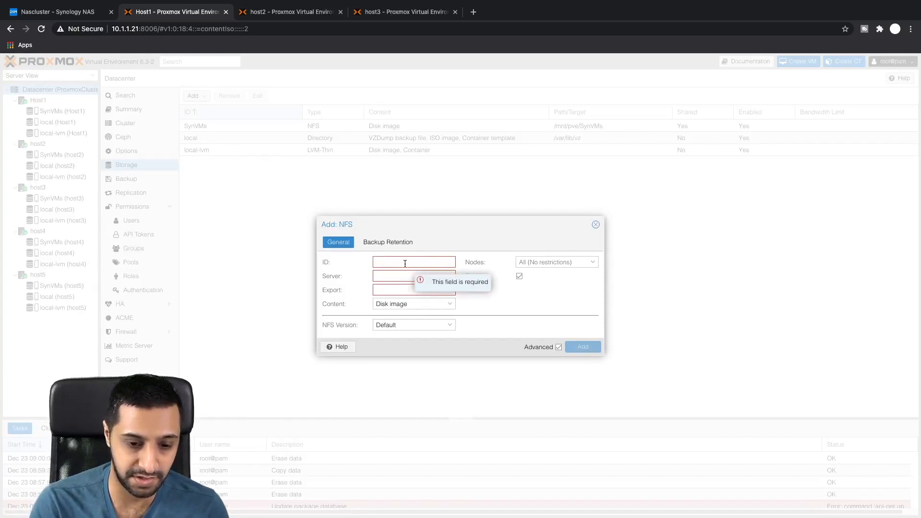
Step: Add NFS storage SynISOs from 10.1.1.17:/volume1/ISOs with content set to ISO image only
{"action": "type", "text": "SynISOs"}
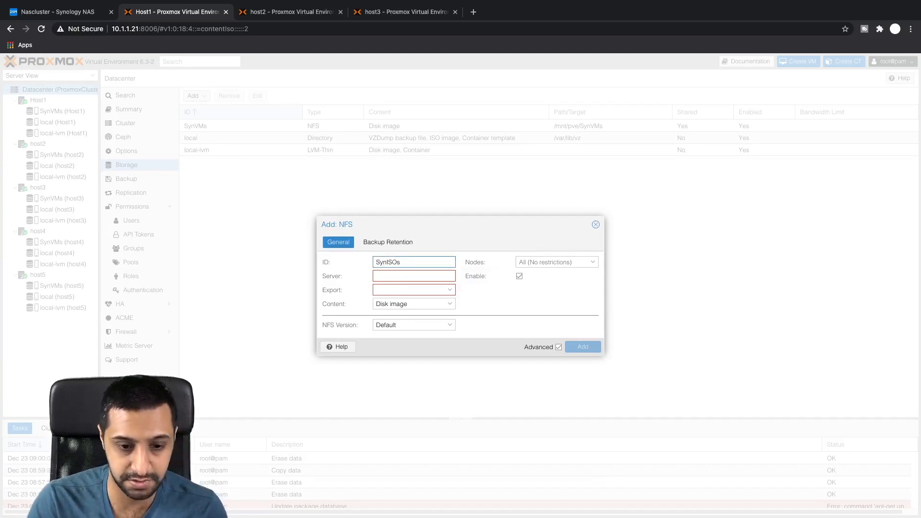
{"action": "key", "text": "Tab"}
{"action": "type", "text": "1"}
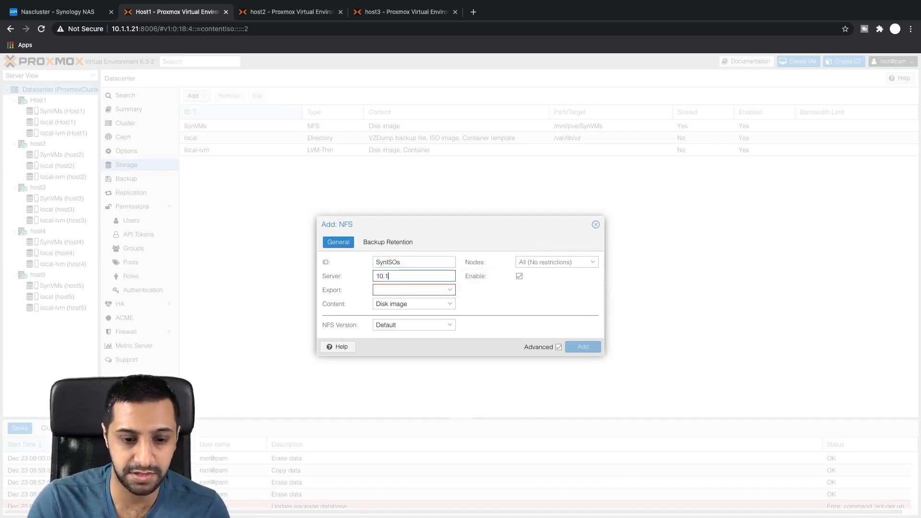
{"action": "type", "text": "0.1.1.17"}
{"action": "key", "text": "Tab"}
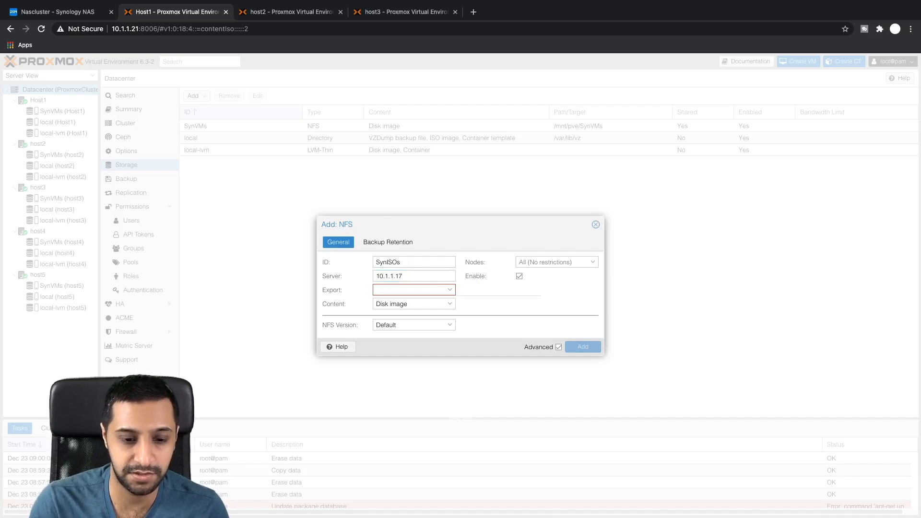
{"action": "left_click", "coordinate": [452, 291]}
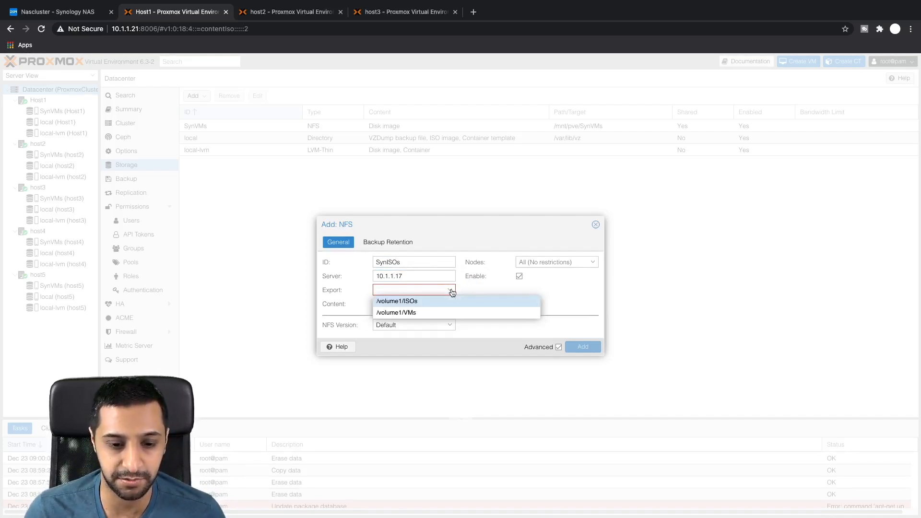
{"action": "left_click", "coordinate": [411, 302]}
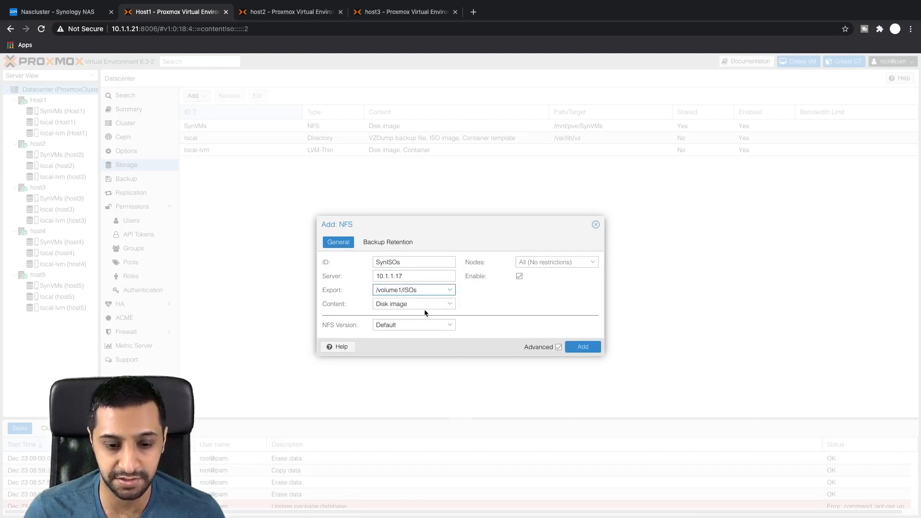
{"action": "left_click", "coordinate": [425, 304]}
{"action": "left_click", "coordinate": [417, 315]}
{"action": "left_click", "coordinate": [401, 326]}
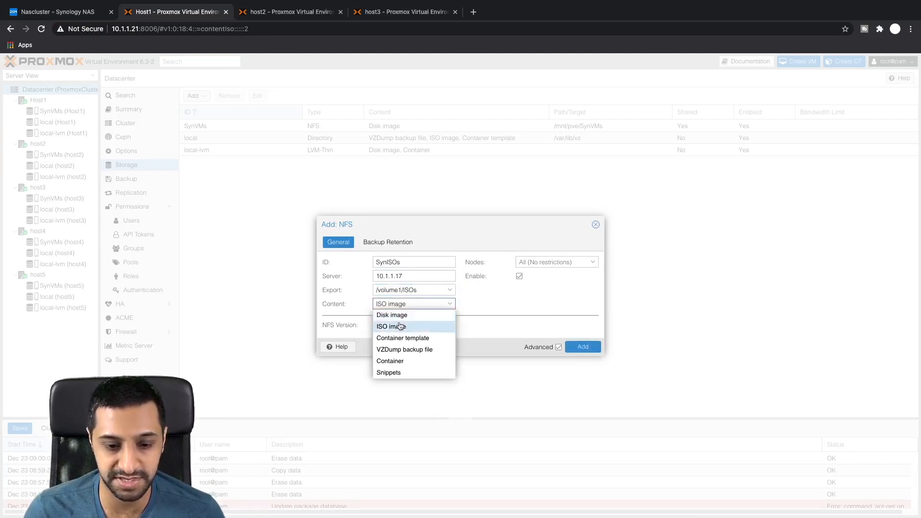
{"action": "left_click", "coordinate": [582, 346]}
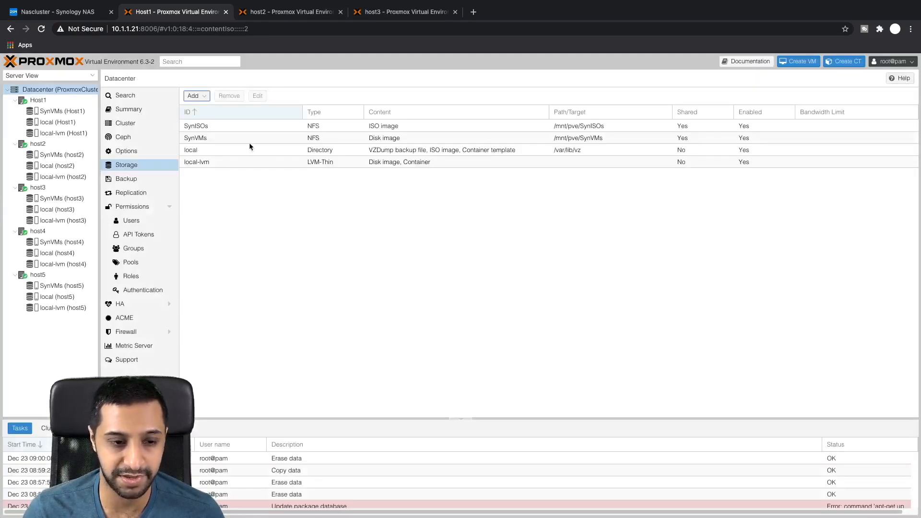
Step: Open Host1's empty SynISOs storage and bring up its ISO Upload dialog
{"action": "left_click", "coordinate": [243, 128]}
{"action": "left_click", "coordinate": [239, 136]}
{"action": "left_click", "coordinate": [237, 126]}
{"action": "left_click", "coordinate": [231, 138]}
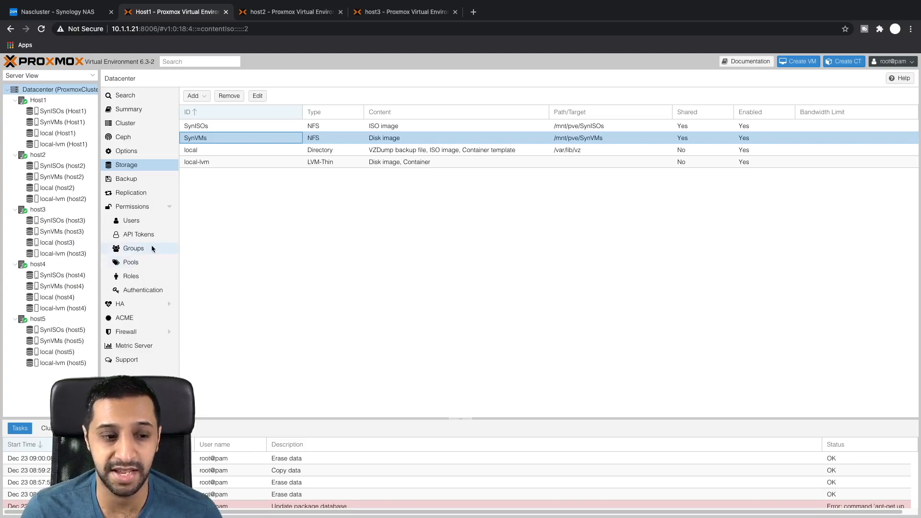
{"action": "left_click", "coordinate": [69, 113]}
{"action": "left_click", "coordinate": [183, 96]}
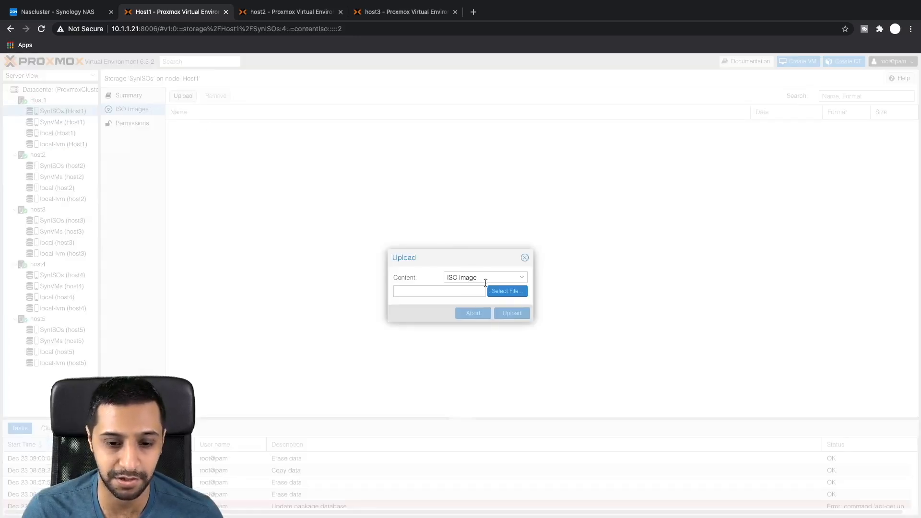
Step: Upload ubuntu-20.04.1-desktop-amd64.iso from Downloads into SynISOs
{"action": "left_click", "coordinate": [506, 293]}
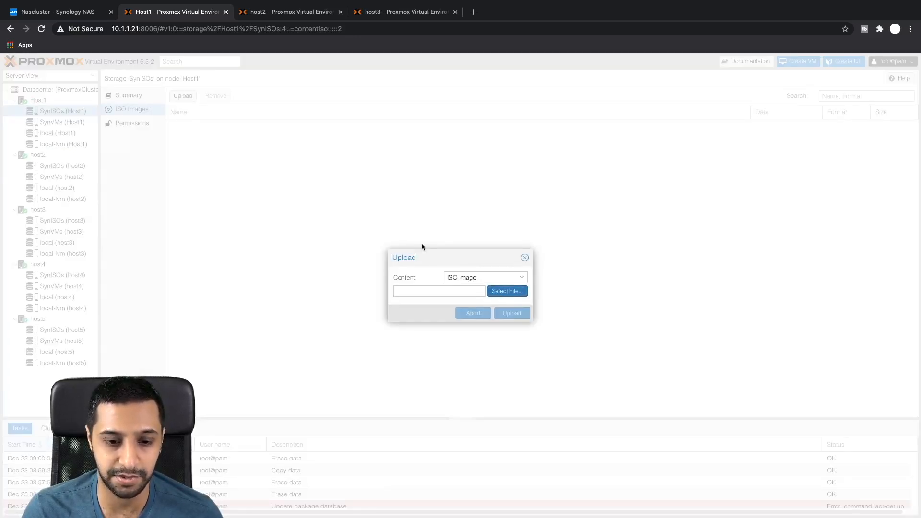
{"action": "scroll", "coordinate": [390, 283], "scroll_direction": "up", "scroll_amount": 5}
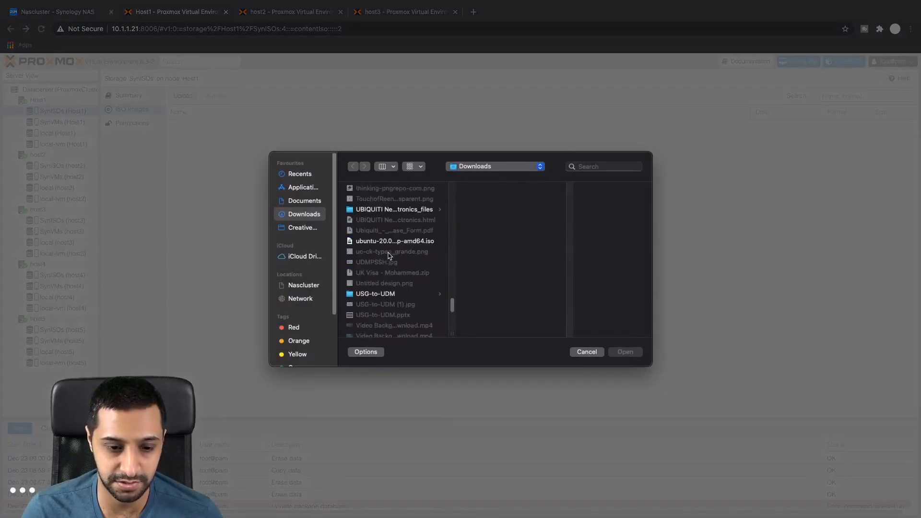
{"action": "left_click", "coordinate": [389, 243]}
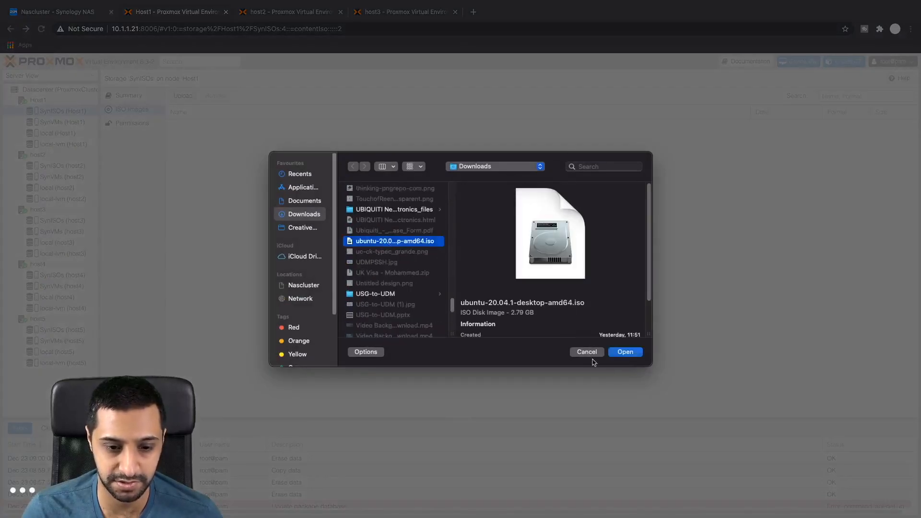
{"action": "left_click", "coordinate": [625, 353]}
{"action": "left_click", "coordinate": [511, 313]}
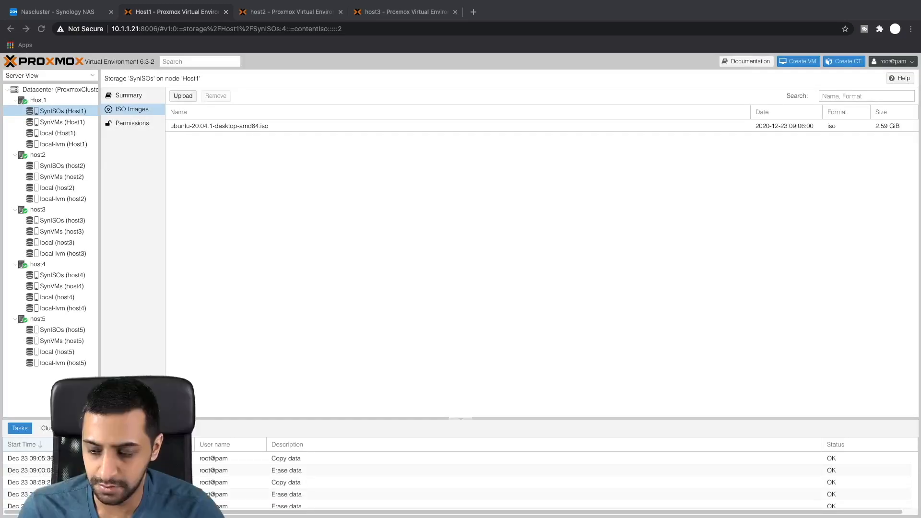
Step: Choose the CentOS-7-x86_64 DVD ISO from Downloads and upload it to SynISOs
{"action": "left_click", "coordinate": [182, 96]}
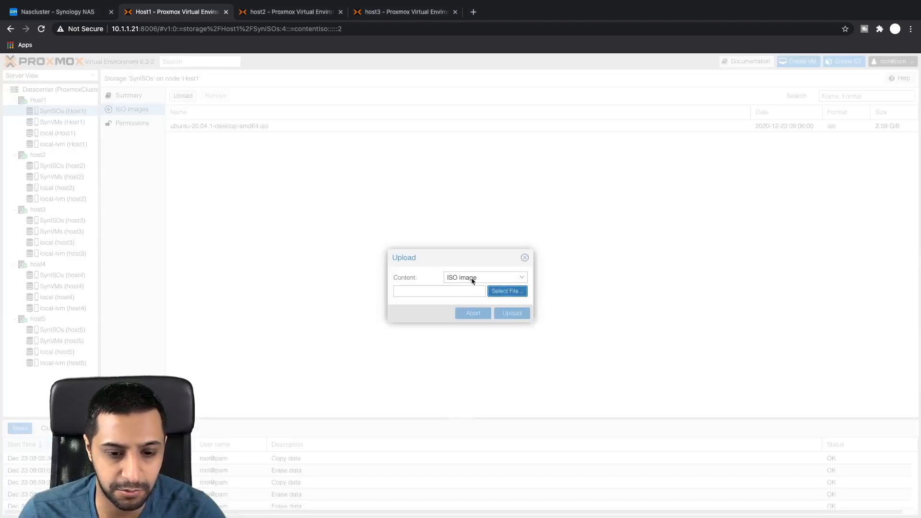
{"action": "left_click", "coordinate": [489, 290]}
{"action": "scroll", "coordinate": [383, 259], "scroll_direction": "down", "scroll_amount": 5}
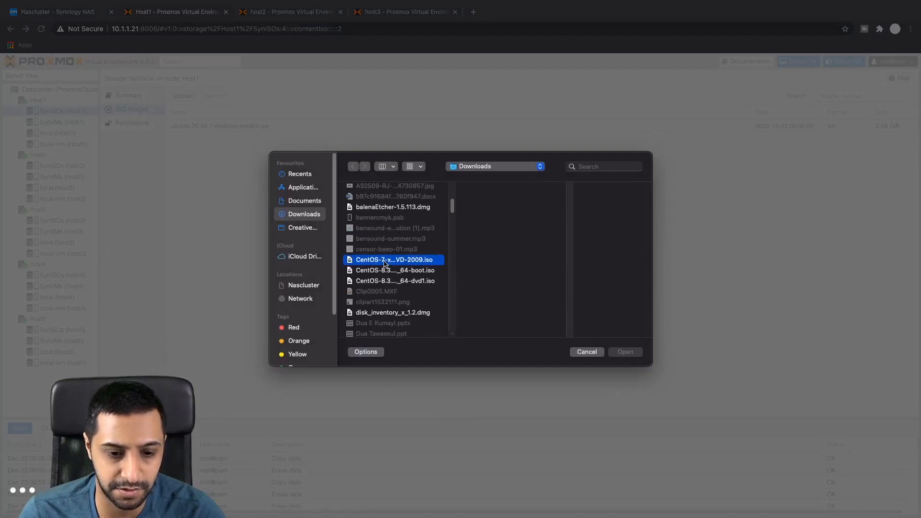
{"action": "left_click", "coordinate": [384, 260]}
{"action": "left_click", "coordinate": [623, 352]}
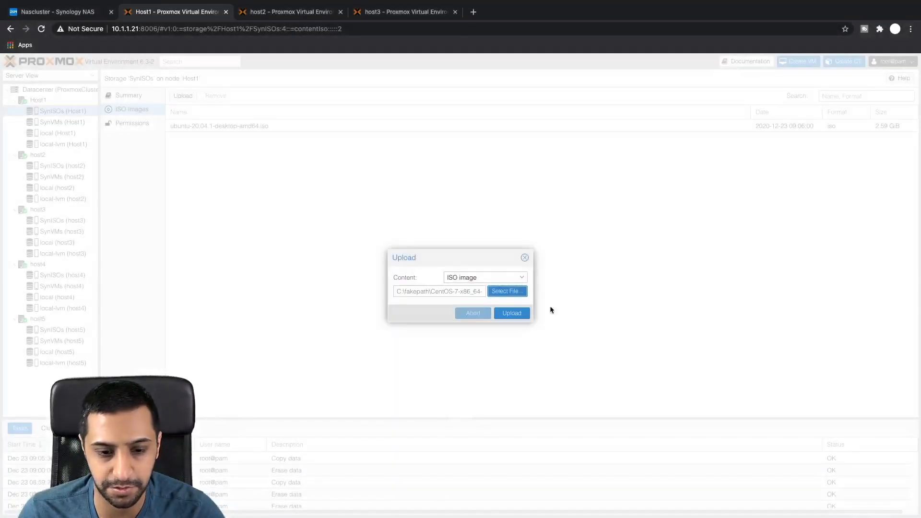
{"action": "left_click", "coordinate": [512, 313]}
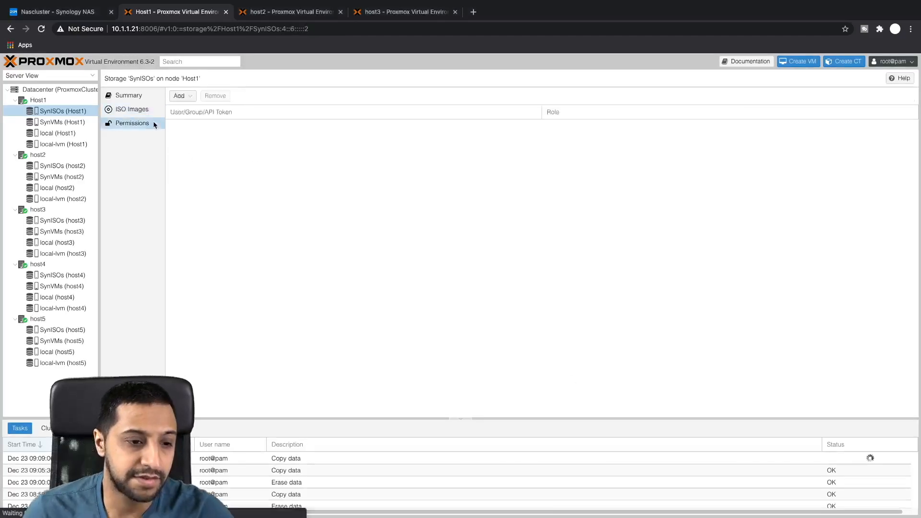
Step: Verify the Ubuntu and CentOS ISOs appear in SynISOs on host2 through host5, then select Host1
{"action": "left_click", "coordinate": [150, 109]}
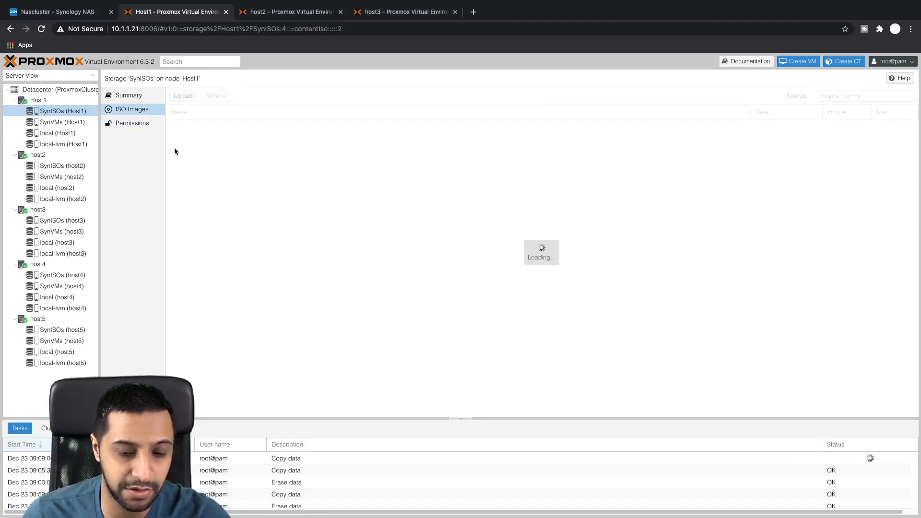
{"action": "left_click", "coordinate": [77, 166]}
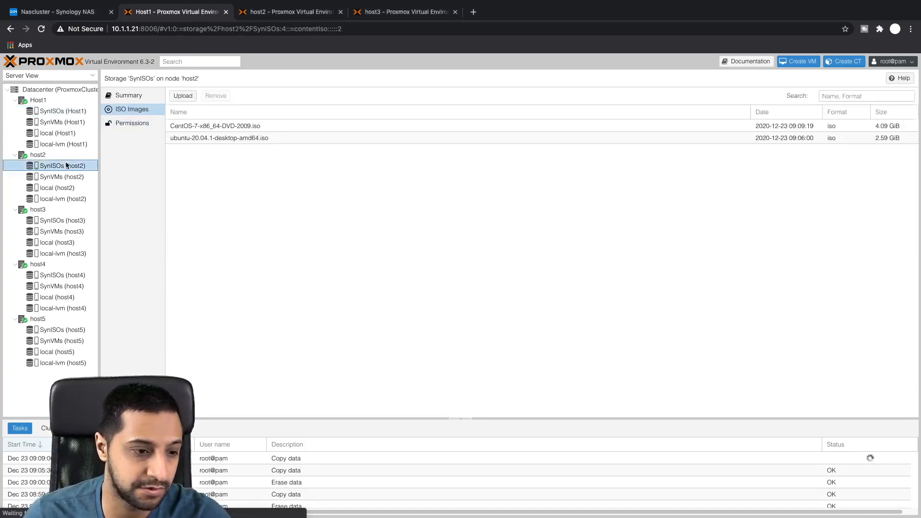
{"action": "left_click", "coordinate": [72, 220]}
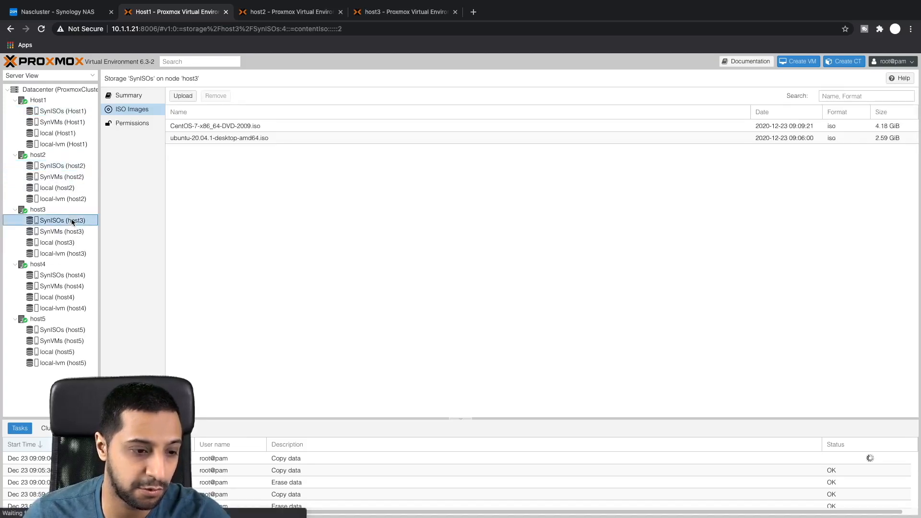
{"action": "left_click", "coordinate": [69, 275]}
{"action": "left_click", "coordinate": [70, 330]}
{"action": "left_click", "coordinate": [50, 100]}
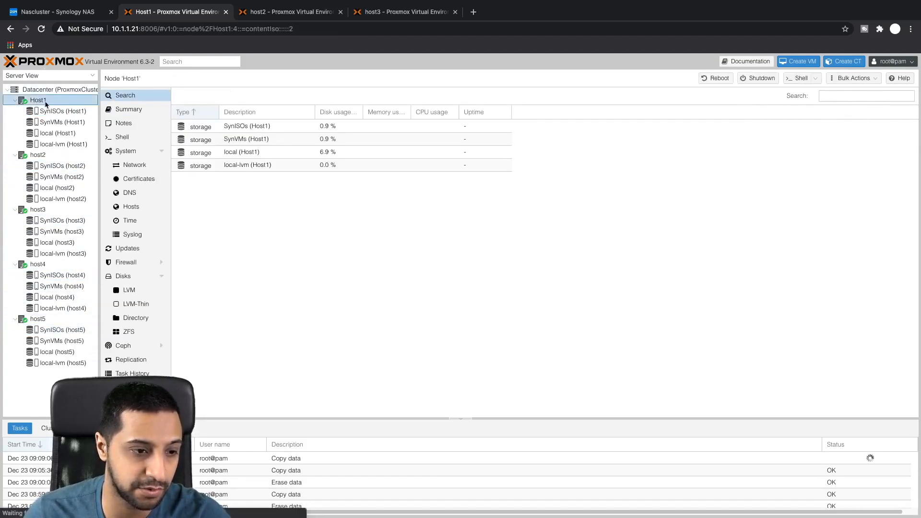
Step: Start a new VM named VM1 on node host5 with Start at boot enabled
{"action": "right_click", "coordinate": [45, 103]}
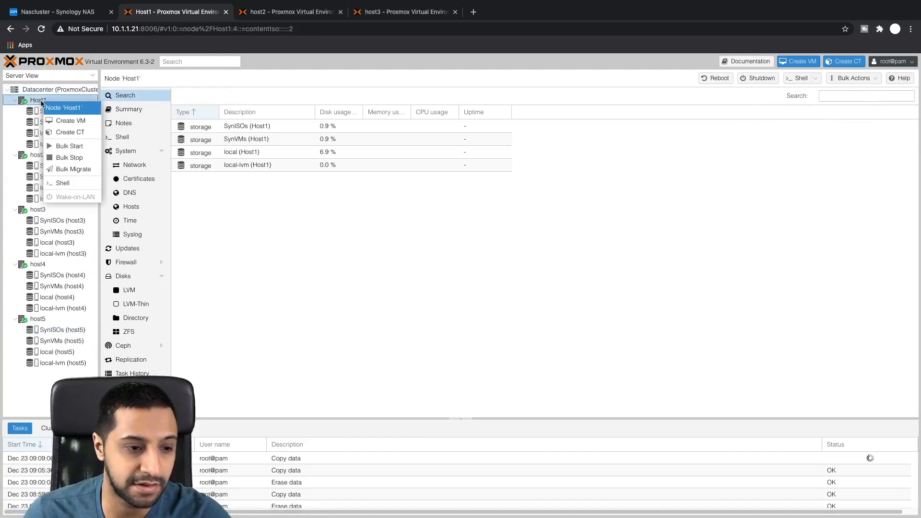
{"action": "left_click", "coordinate": [70, 120]}
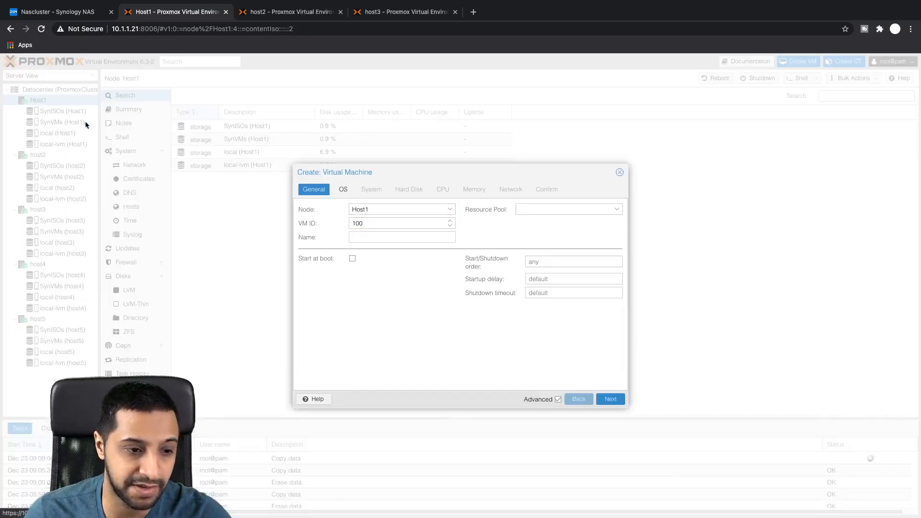
{"action": "left_click", "coordinate": [386, 210]}
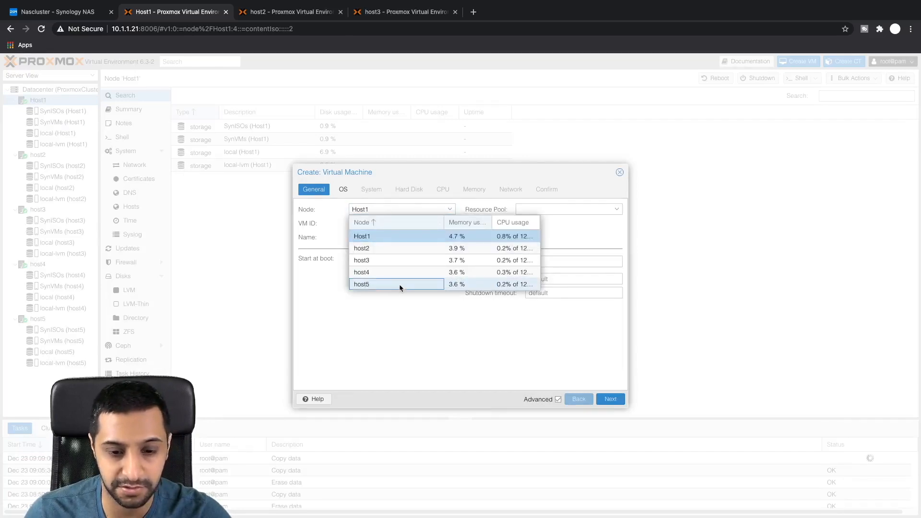
{"action": "left_click", "coordinate": [399, 284]}
{"action": "left_click", "coordinate": [370, 224]}
{"action": "left_click", "coordinate": [364, 239]}
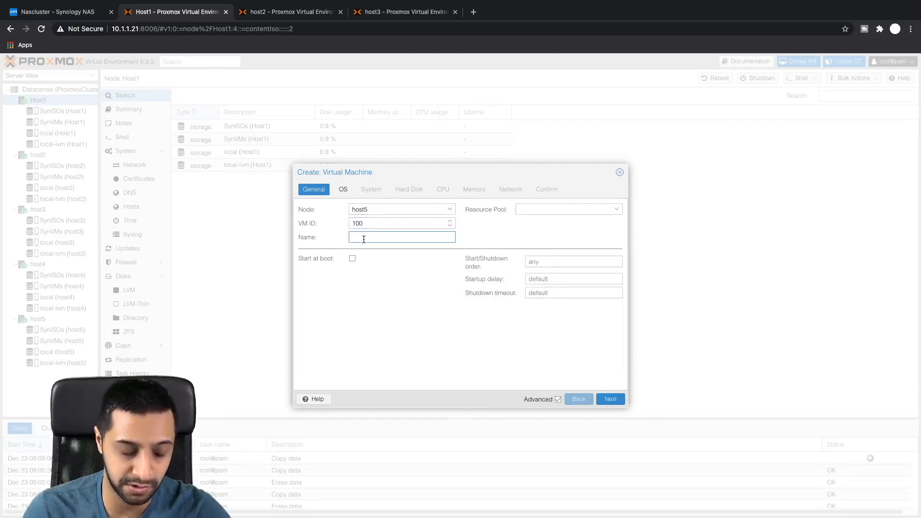
{"action": "type", "text": "VM!"}
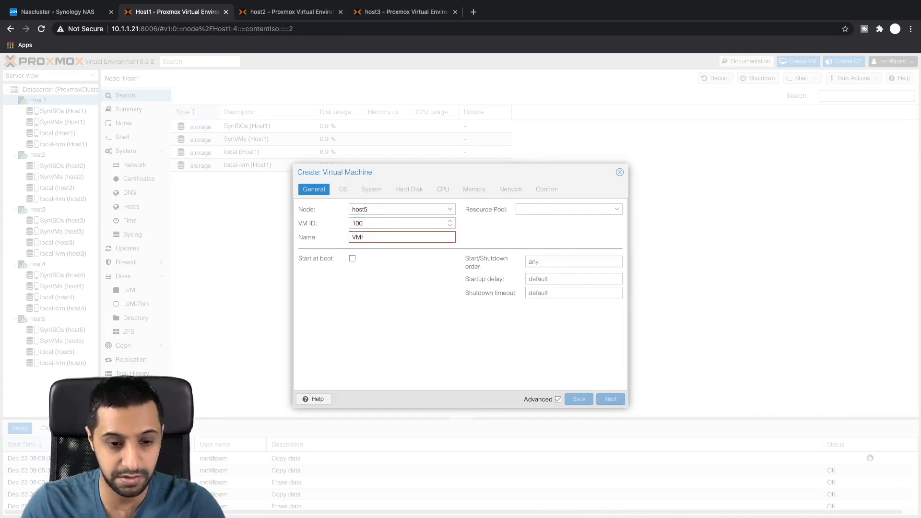
{"action": "key", "text": "BackSpace"}
{"action": "type", "text": "1"}
{"action": "left_click", "coordinate": [352, 258]}
{"action": "left_click", "coordinate": [609, 399]}
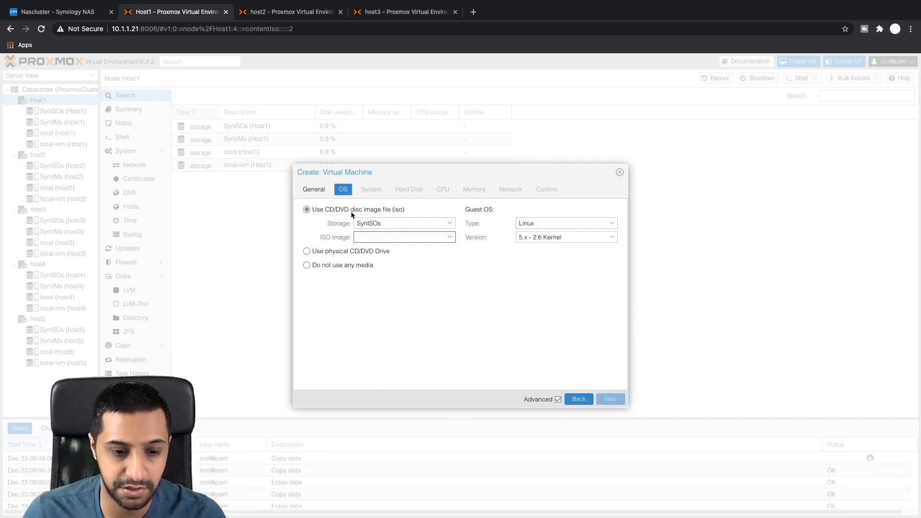
Step: Set VM1's install image to ubuntu-20.04.1-desktop-amd64.iso from SynISOs storage
{"action": "left_click", "coordinate": [446, 224]}
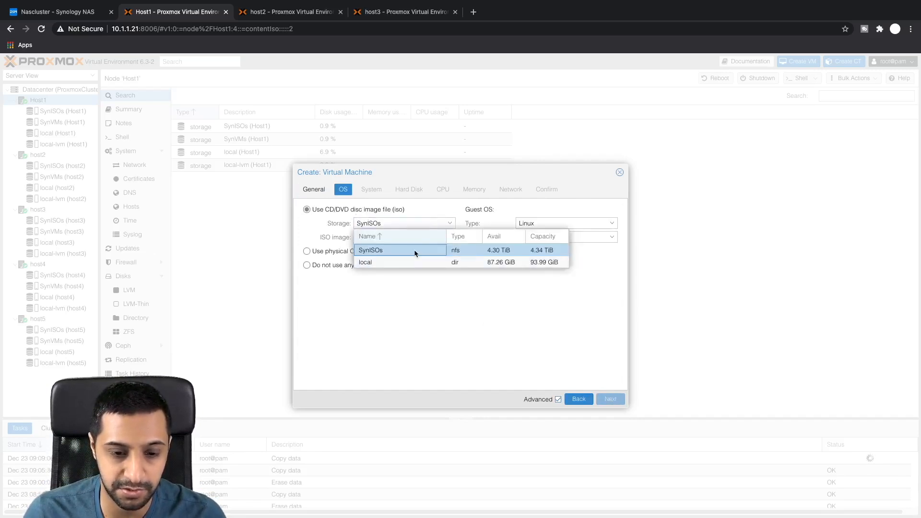
{"action": "left_click", "coordinate": [414, 251]}
{"action": "left_click", "coordinate": [449, 238]}
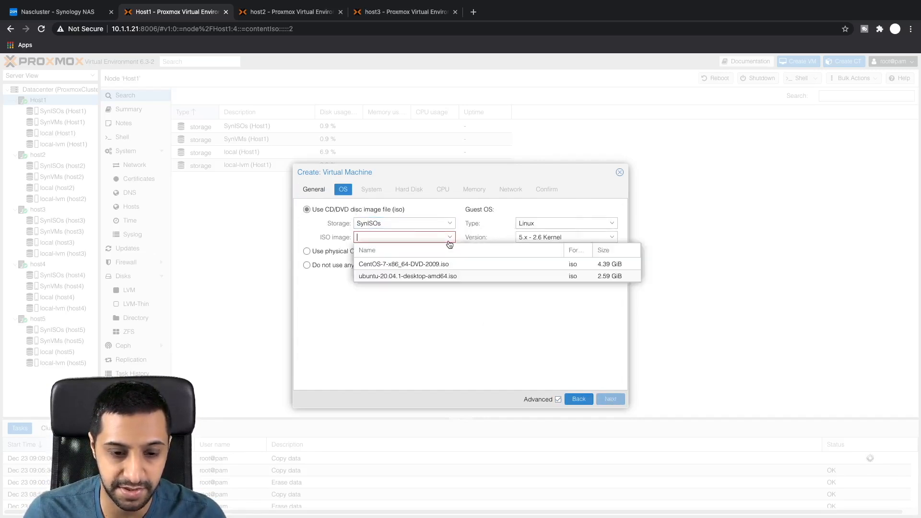
{"action": "left_click", "coordinate": [403, 275]}
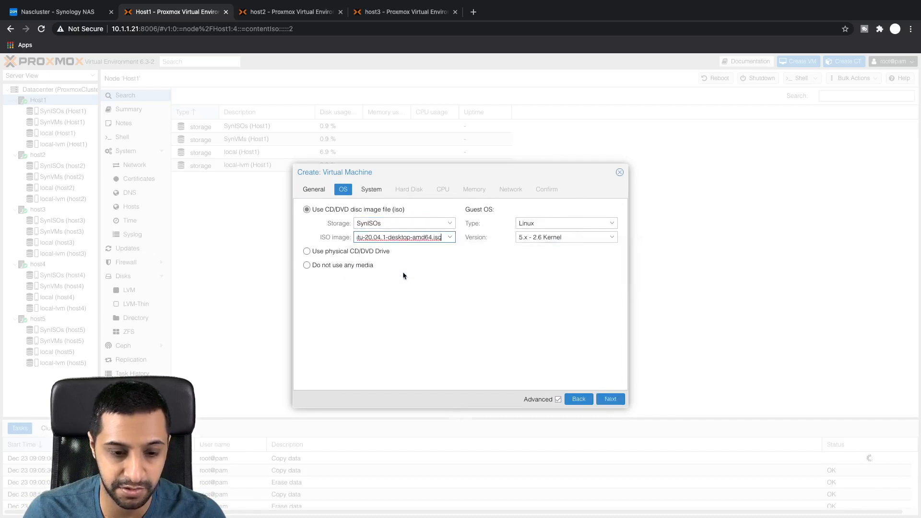
{"action": "left_click", "coordinate": [617, 400]}
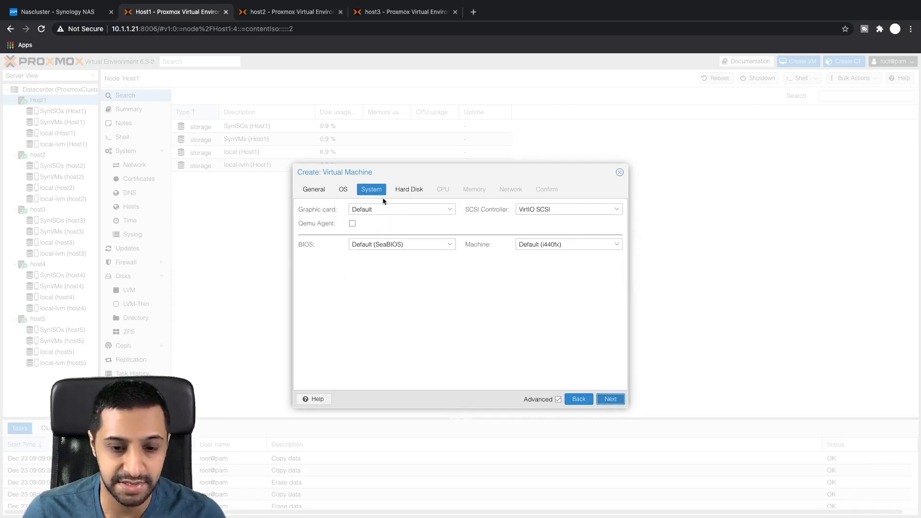
Step: Give VM1 2 sockets of 2 cores, 4096 MiB memory and vmbr0 networking, then create it
{"action": "left_click", "coordinate": [607, 400]}
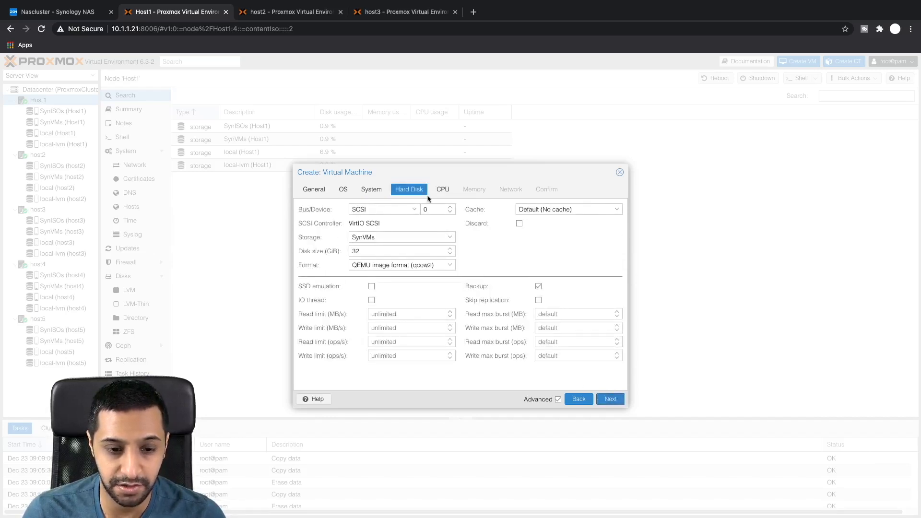
{"action": "left_click", "coordinate": [617, 401]}
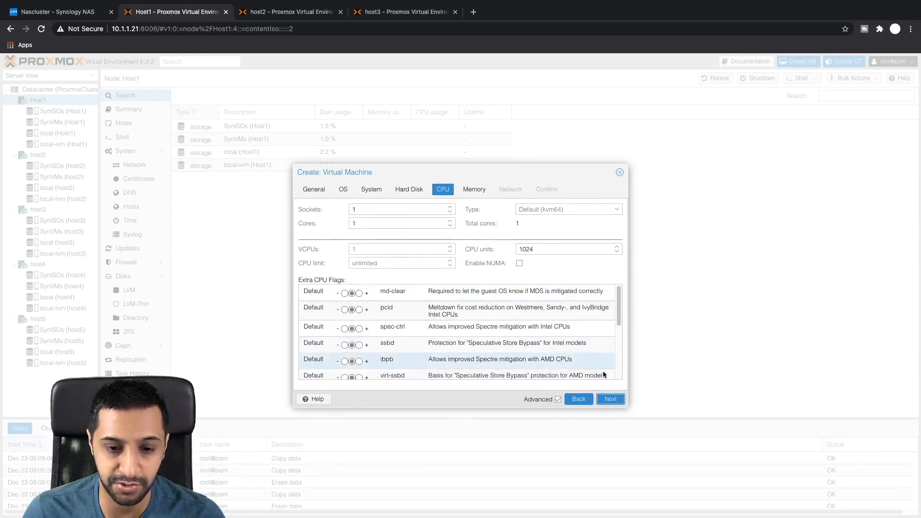
{"action": "left_click", "coordinate": [611, 400]}
{"action": "left_click", "coordinate": [404, 209]}
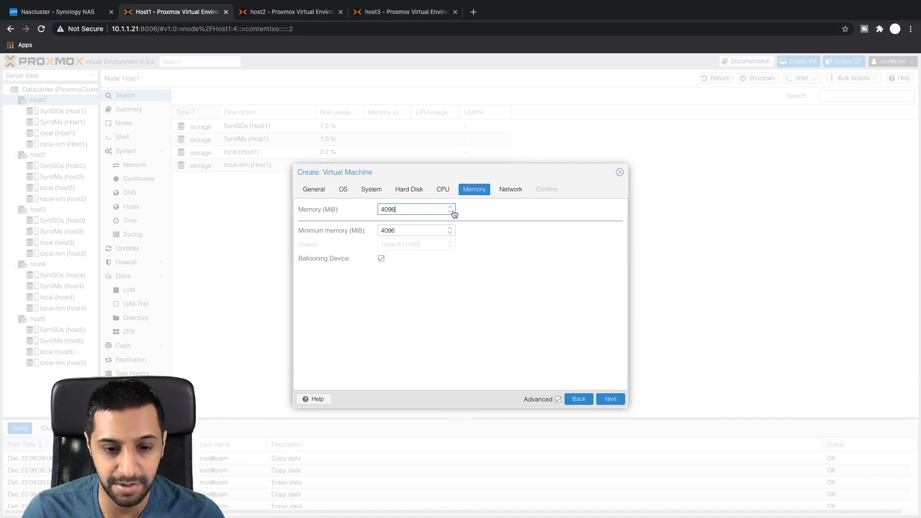
{"action": "left_click", "coordinate": [443, 190]}
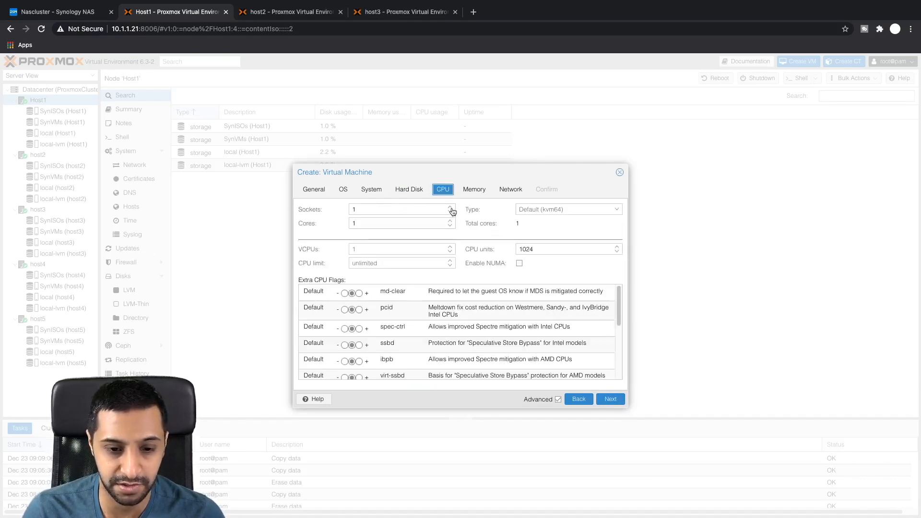
{"action": "left_click", "coordinate": [451, 208]}
{"action": "left_click", "coordinate": [451, 221]}
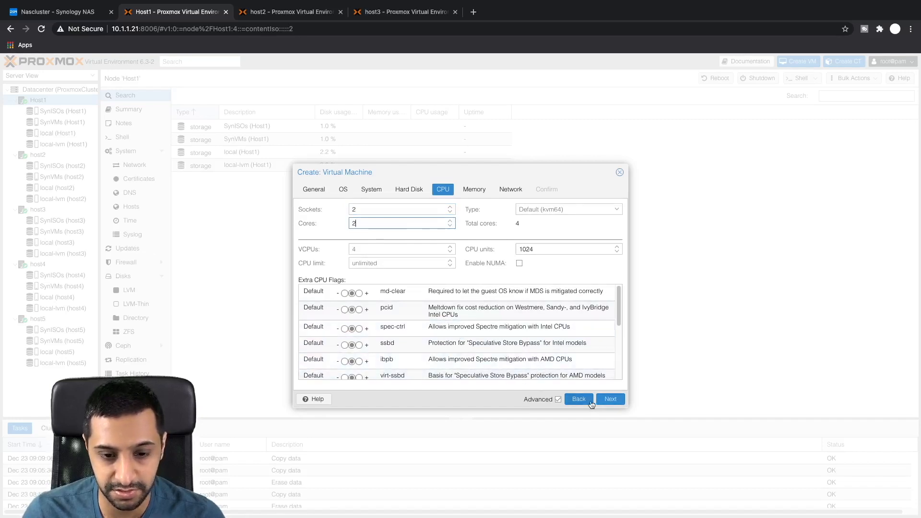
{"action": "left_click", "coordinate": [472, 190]}
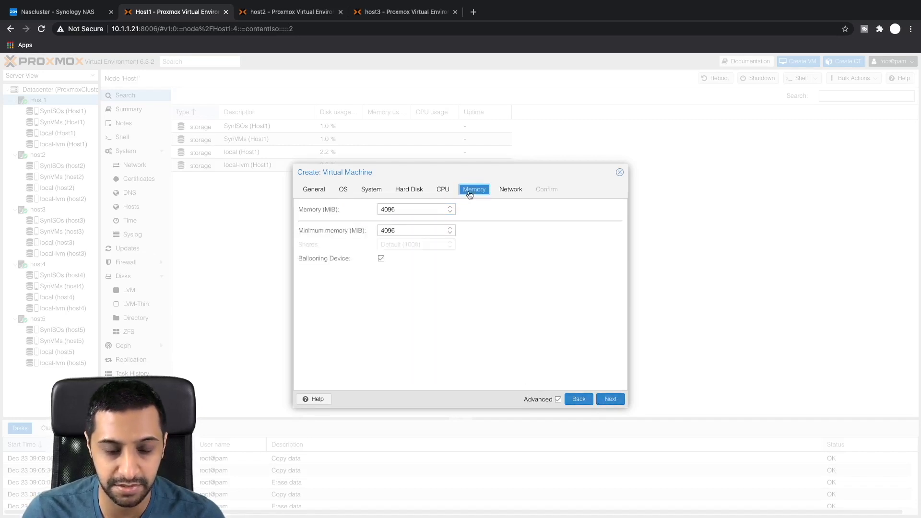
{"action": "left_click", "coordinate": [517, 188]}
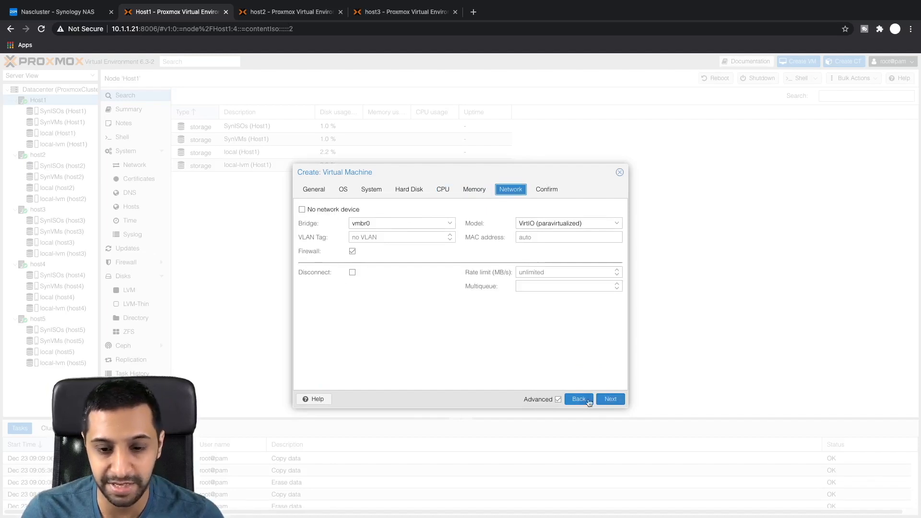
{"action": "left_click", "coordinate": [610, 399]}
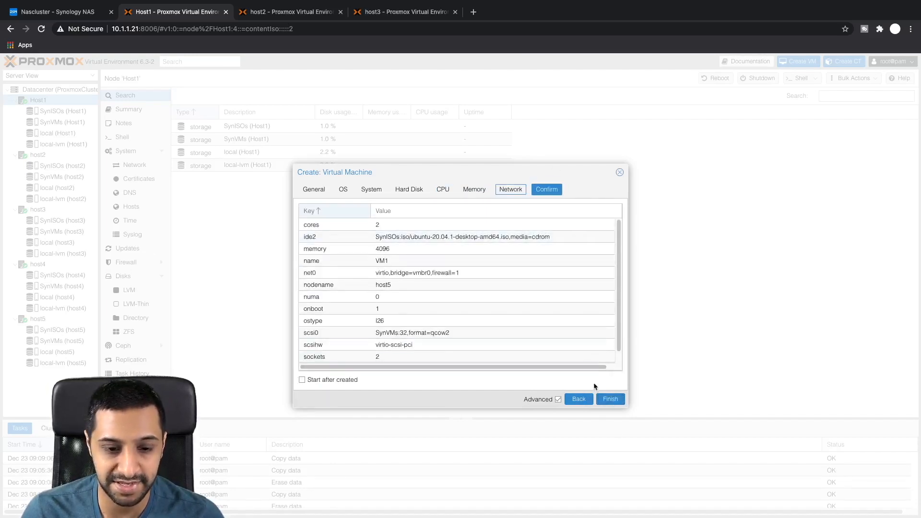
{"action": "left_click", "coordinate": [606, 399]}
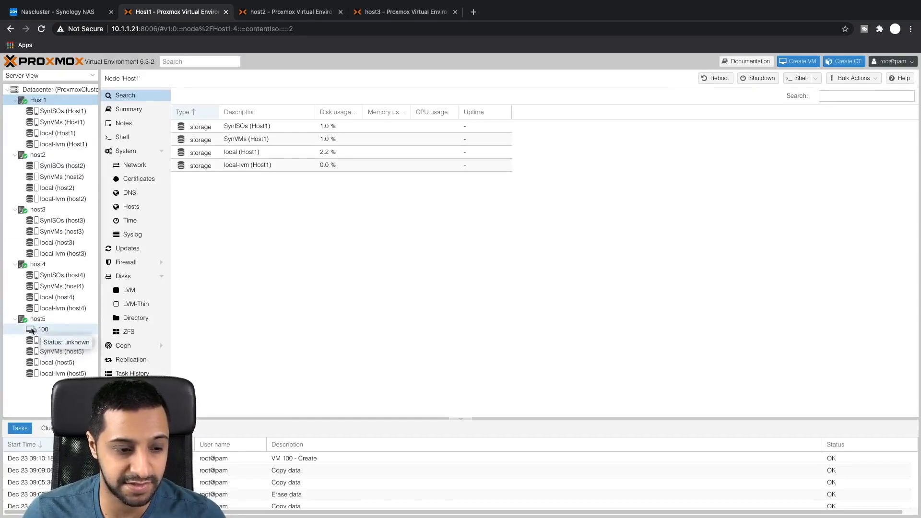
Step: Create VM2 (ID 101) on host3
{"action": "right_click", "coordinate": [38, 212]}
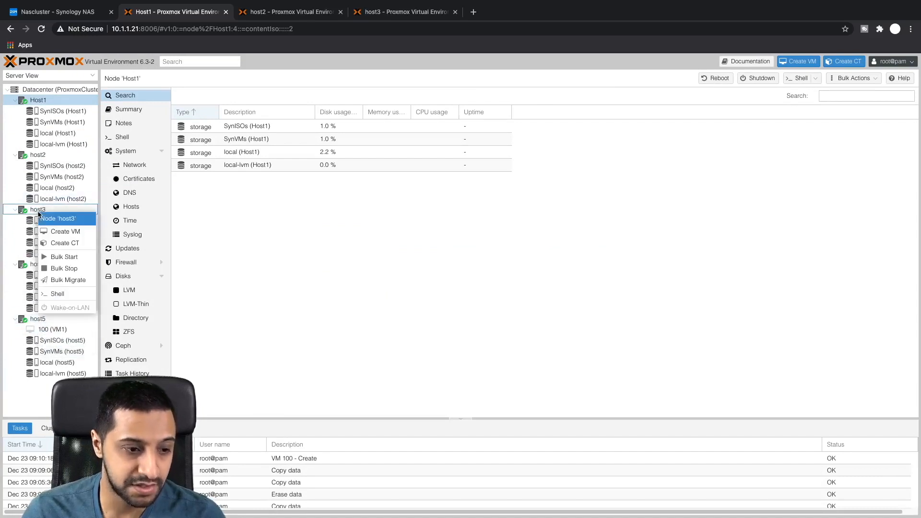
{"action": "left_click", "coordinate": [70, 235]}
{"action": "left_click", "coordinate": [398, 237]}
{"action": "type", "text": "VM2"}
{"action": "left_click", "coordinate": [610, 399]}
{"action": "left_click", "coordinate": [451, 237]}
{"action": "left_click", "coordinate": [398, 261]}
{"action": "left_click", "coordinate": [610, 399]}
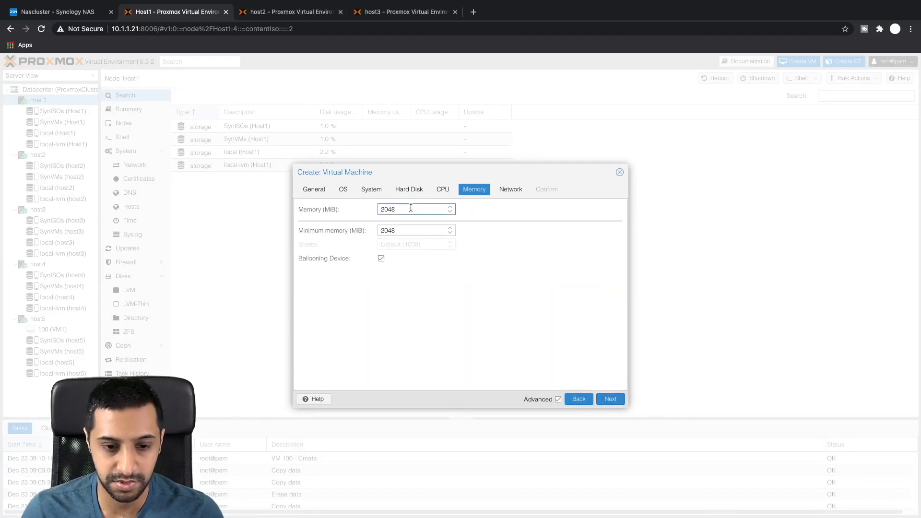
{"action": "left_click", "coordinate": [610, 399]}
Step: Create VM3 (ID 102) on Host1 with 4096 MiB memory
{"action": "right_click", "coordinate": [38, 101]}
{"action": "left_click", "coordinate": [70, 124]}
{"action": "left_click", "coordinate": [367, 238]}
{"action": "type", "text": "VM3"}
{"action": "left_click", "coordinate": [610, 399]}
{"action": "left_click", "coordinate": [610, 399]}
{"action": "left_click_drag", "start_coordinate": [403, 210], "coordinate": [341, 209]}
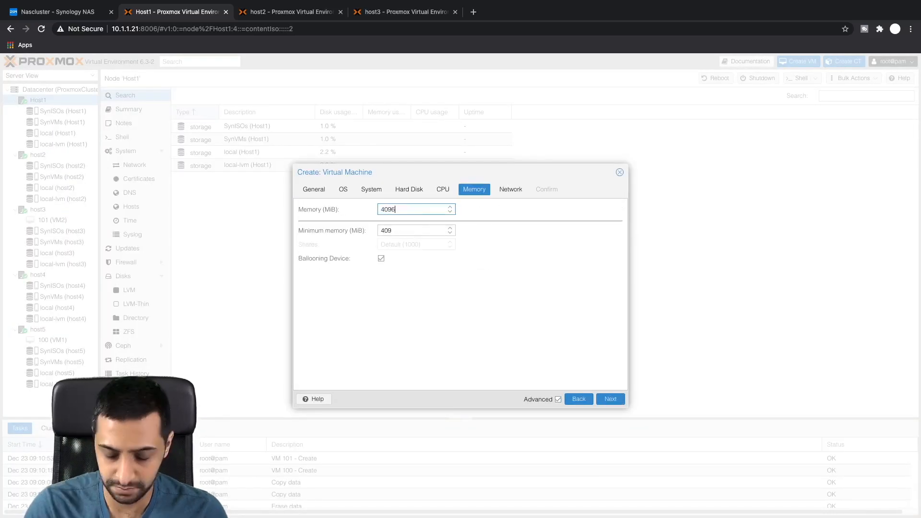
{"action": "left_click", "coordinate": [610, 399]}
Step: Start VM1 and select VM2 in the resource tree
{"action": "right_click", "coordinate": [52, 348]}
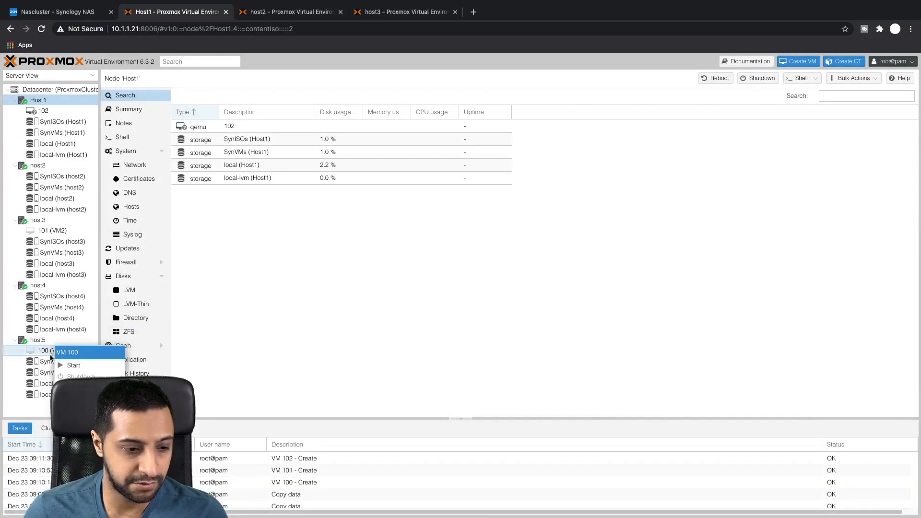
{"action": "left_click", "coordinate": [75, 367]}
{"action": "left_click", "coordinate": [46, 231]}
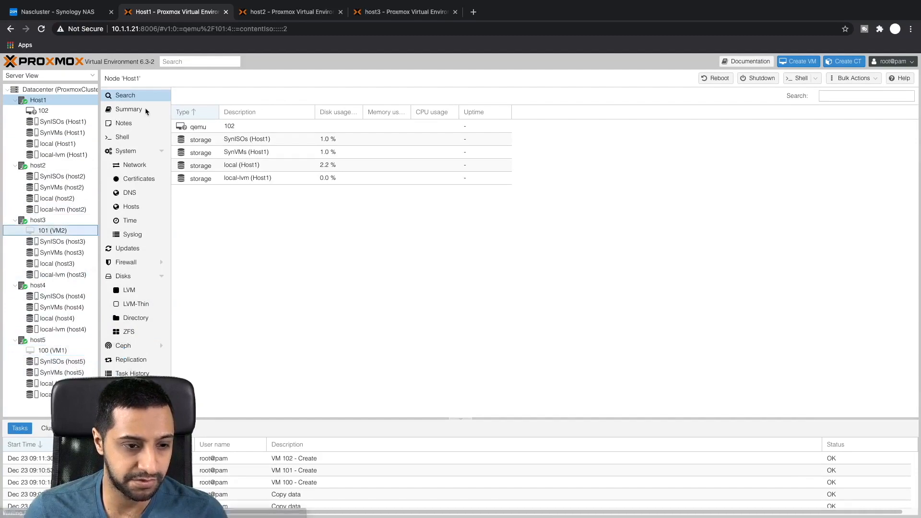
Step: Start VM2 and VM3, then view VM1's console at the Ubuntu Welcome screen
{"action": "left_click", "coordinate": [687, 78]}
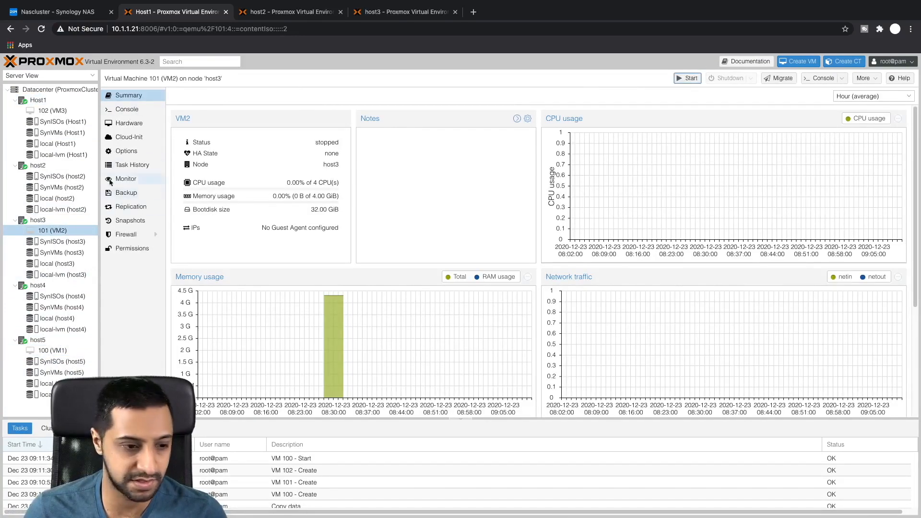
{"action": "left_click", "coordinate": [53, 111]}
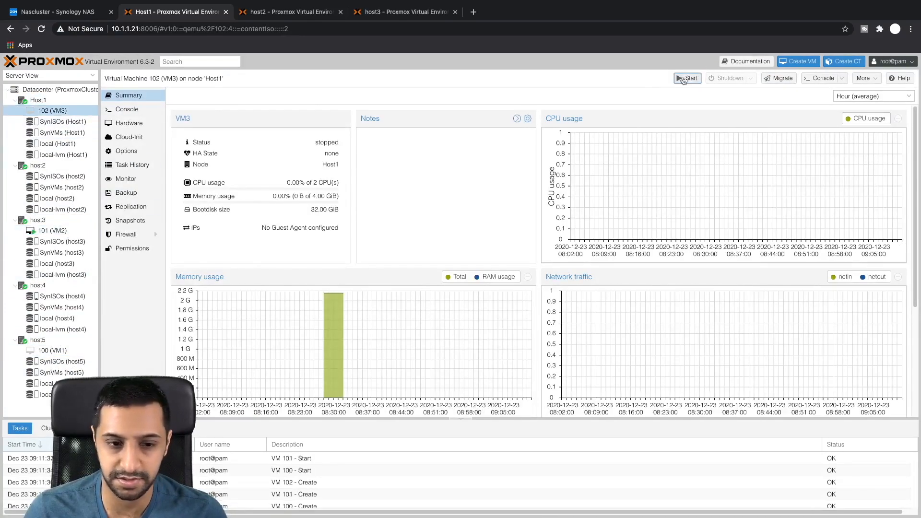
{"action": "left_click", "coordinate": [48, 351]}
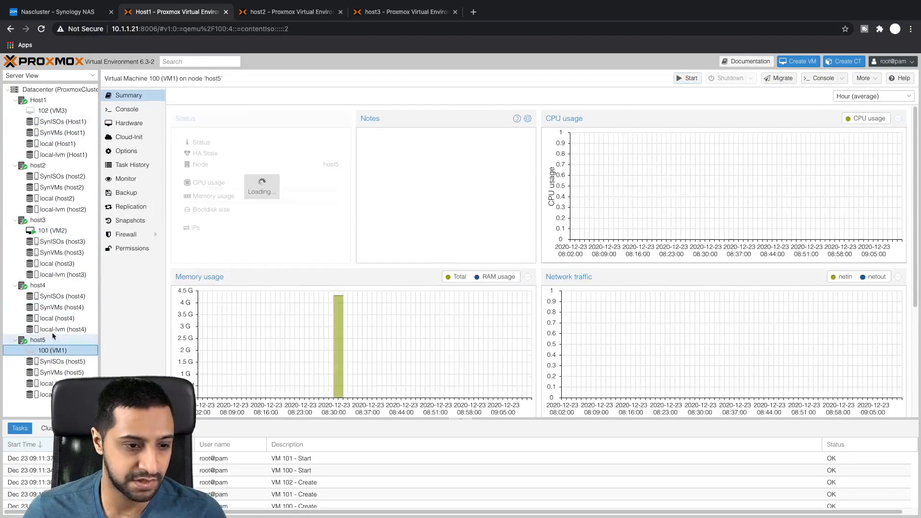
{"action": "left_click", "coordinate": [129, 110]}
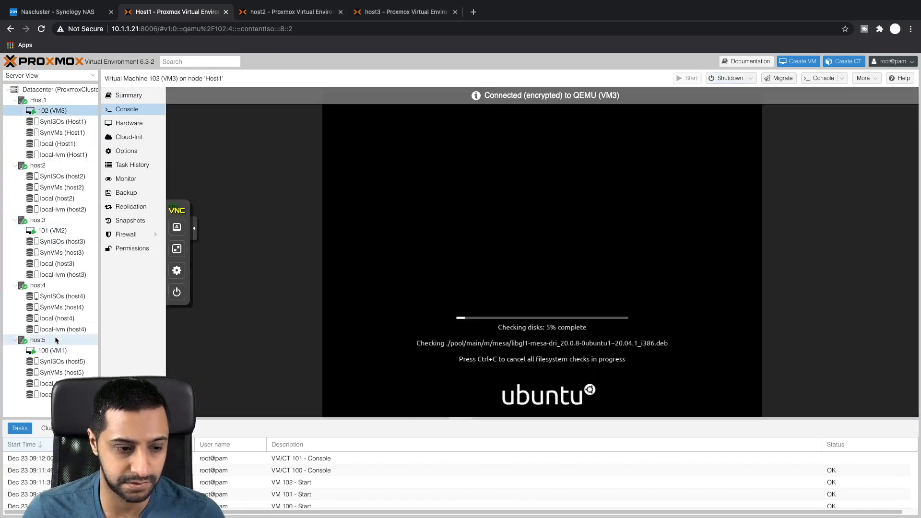
{"action": "left_click", "coordinate": [55, 348]}
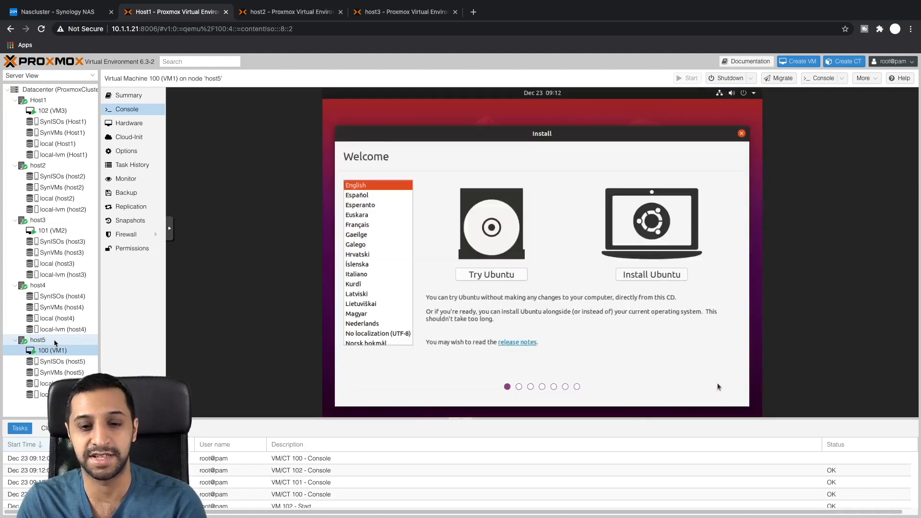
Step: Install Ubuntu on VM1 with English (UK) keyboard, minimal install without updates, London location
{"action": "left_click", "coordinate": [644, 275]}
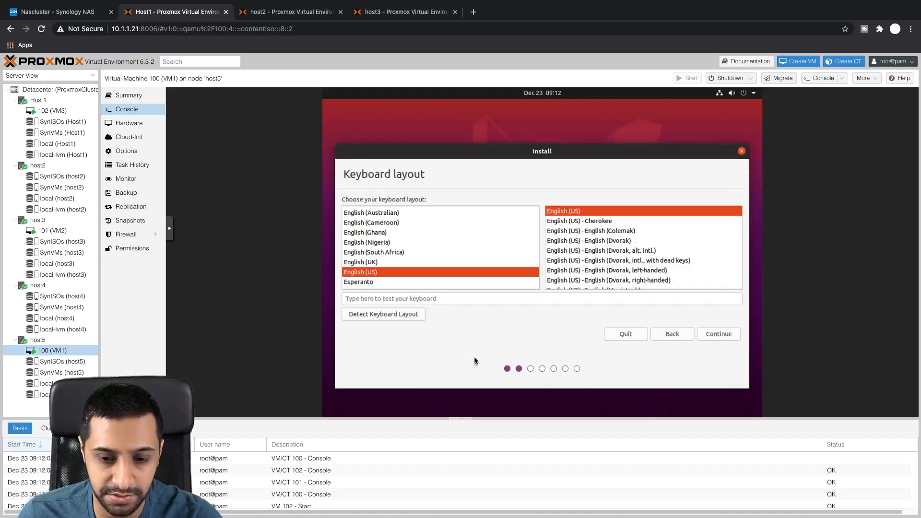
{"action": "left_click", "coordinate": [377, 263]}
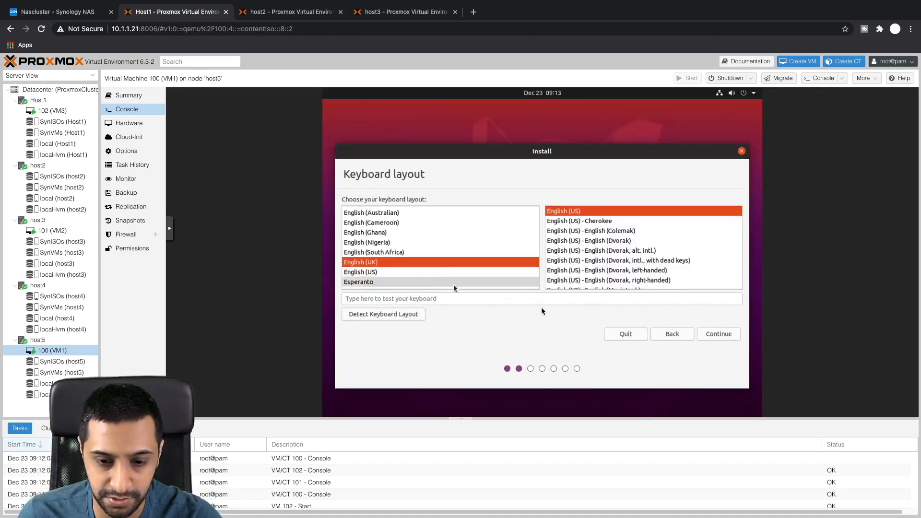
{"action": "left_click", "coordinate": [706, 335]}
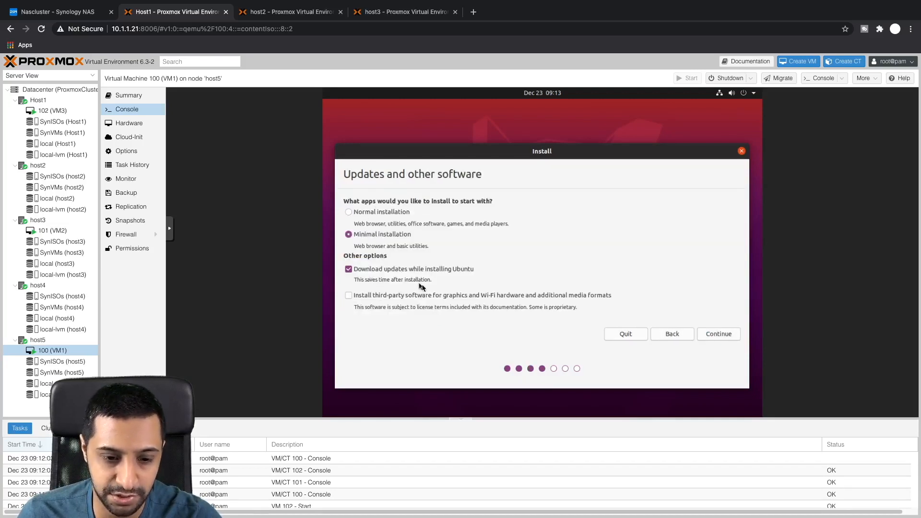
{"action": "left_click", "coordinate": [707, 338]}
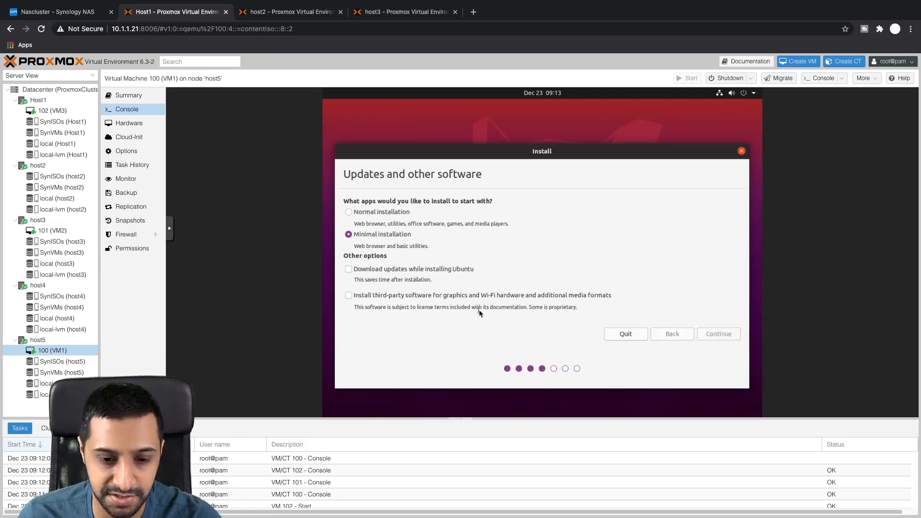
{"action": "left_click", "coordinate": [688, 304]}
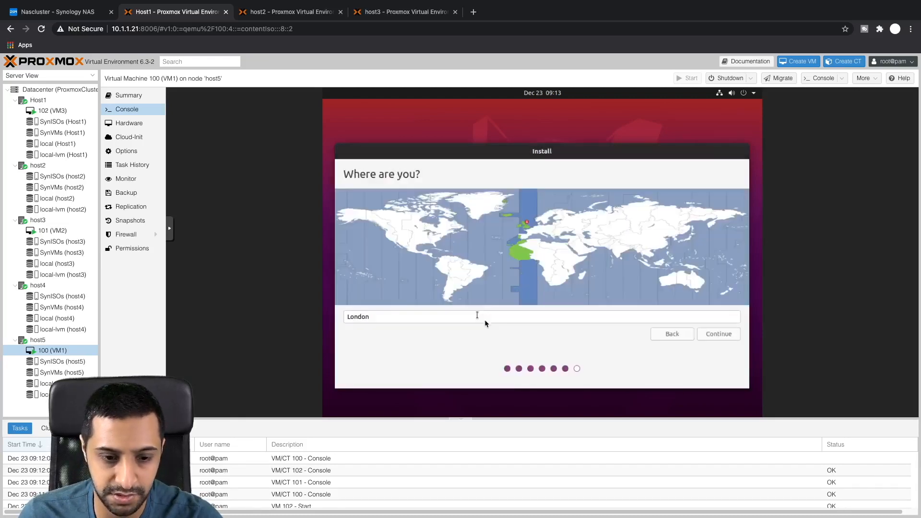
{"action": "left_click", "coordinate": [711, 334]}
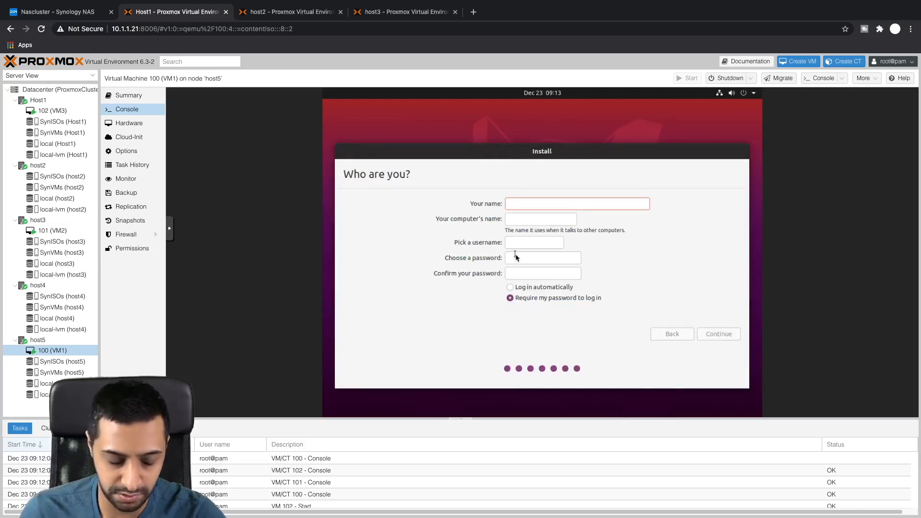
Step: Enter the user's name and a confirmed password to begin copying files
{"action": "type", "text": "Monty"}
{"action": "key", "text": "Tab"}
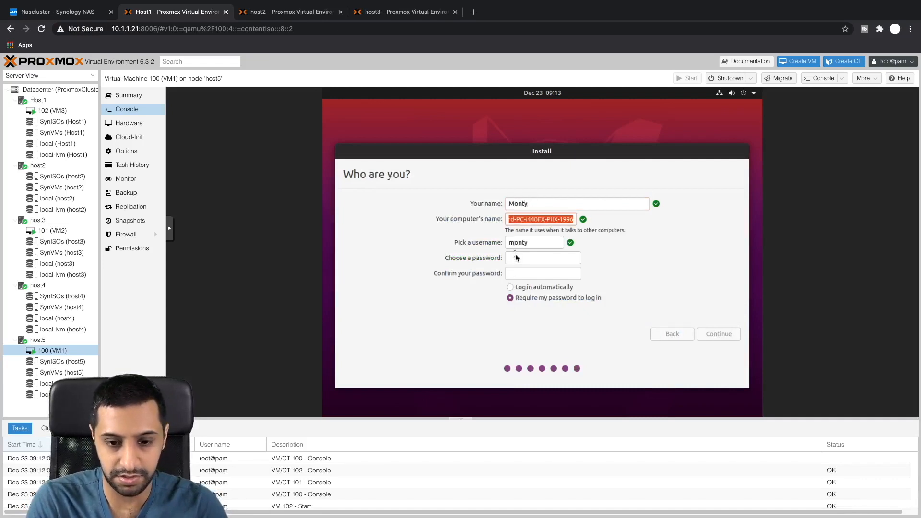
{"action": "key", "text": "Tab"}
{"action": "type", "text": "password"}
{"action": "key", "text": "Tab"}
{"action": "type", "text": "password"}
{"action": "key", "text": "Return"}
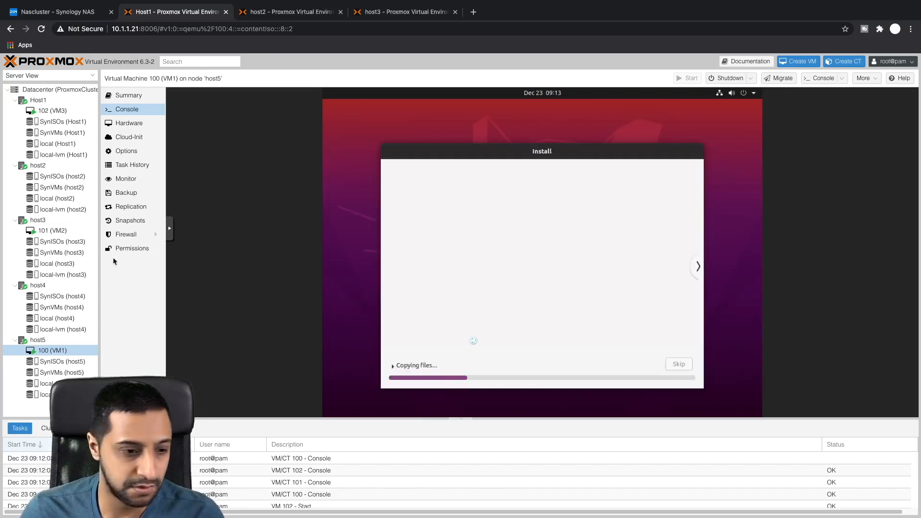
Step: Open VM2's console and launch its Ubuntu installer
{"action": "left_click", "coordinate": [43, 231]}
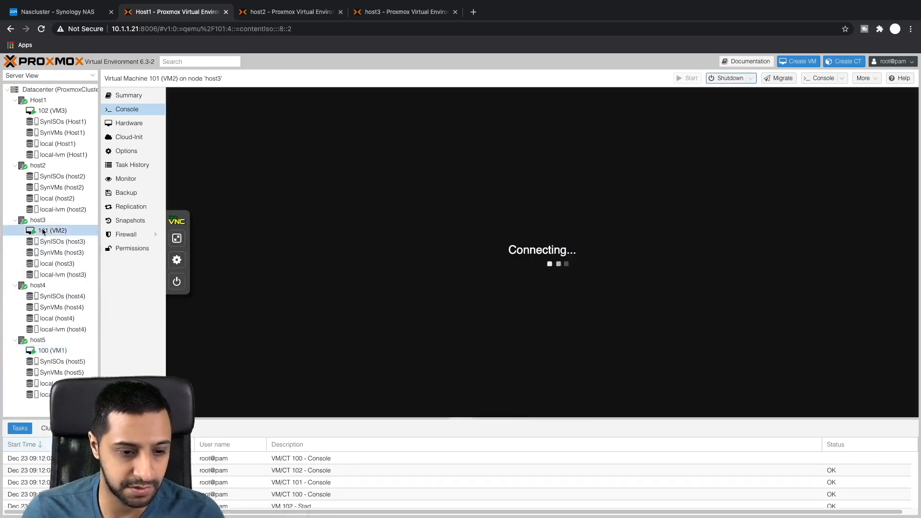
{"action": "left_click", "coordinate": [591, 307]}
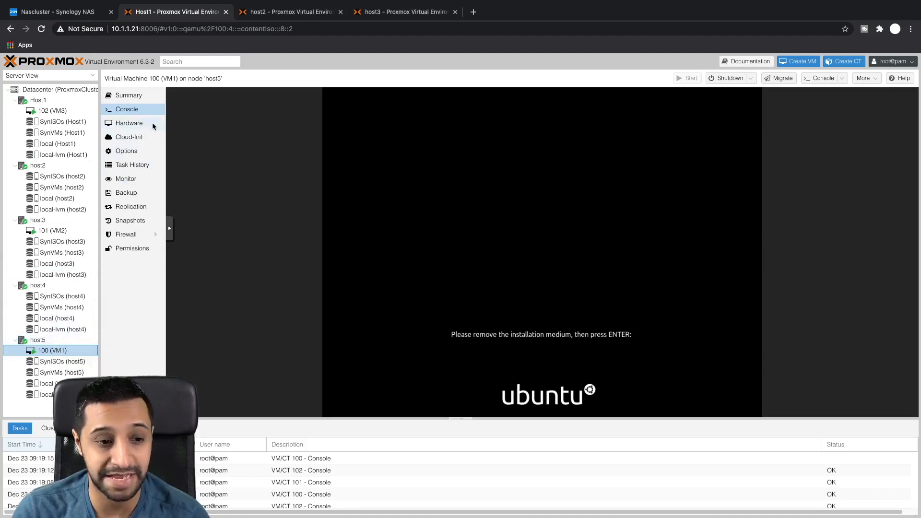
Step: Set VM1's CD/DVD drive to no media, then reopen VM1's console at the remove-medium prompt
{"action": "left_click", "coordinate": [136, 128]}
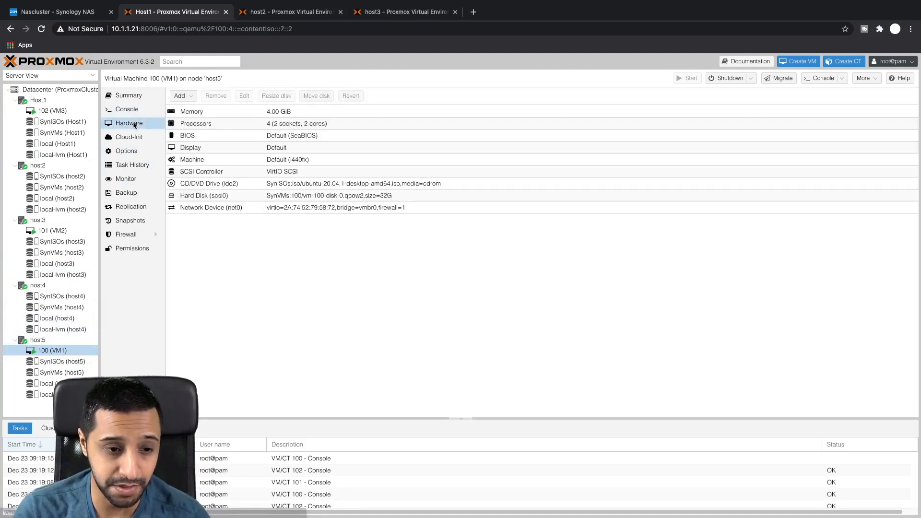
{"action": "left_click", "coordinate": [253, 185]}
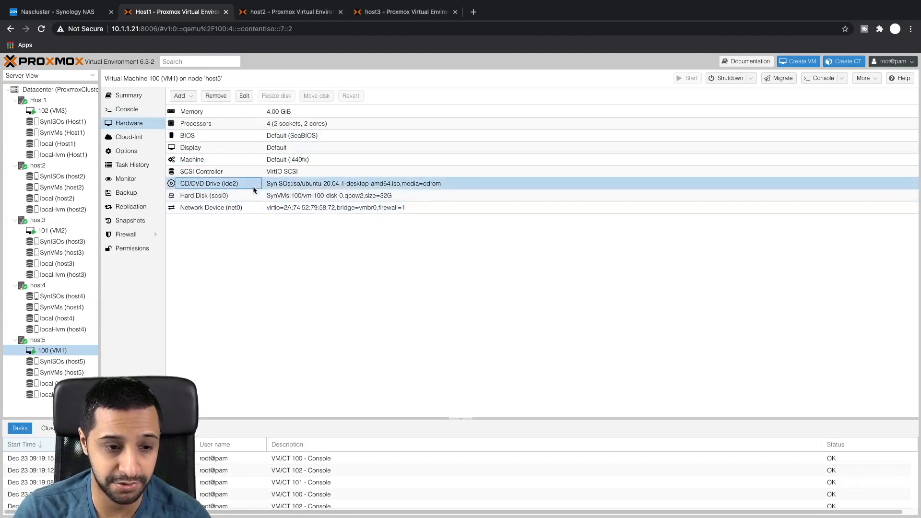
{"action": "left_click", "coordinate": [244, 96]}
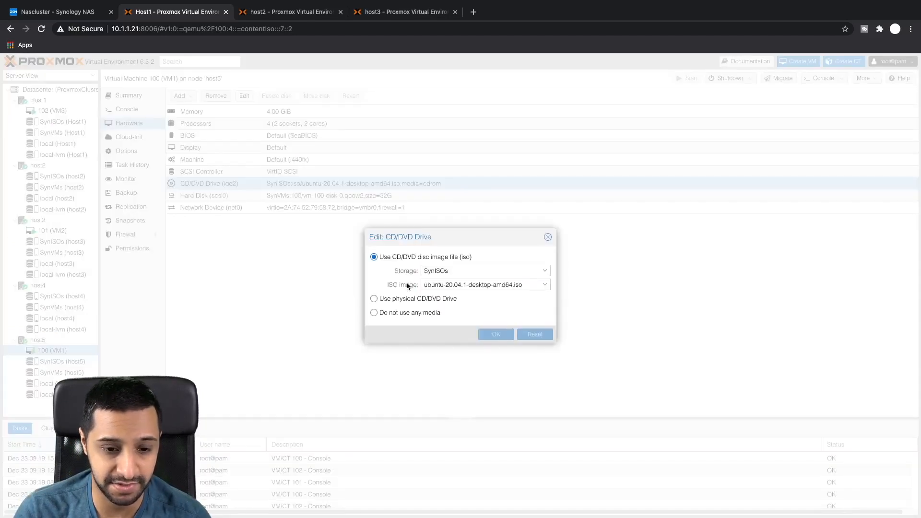
{"action": "left_click", "coordinate": [395, 312]}
{"action": "left_click", "coordinate": [497, 334]}
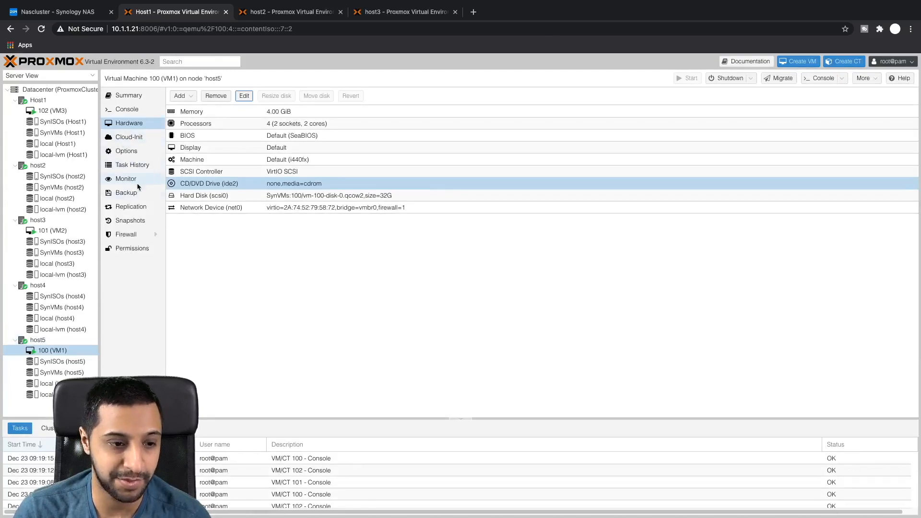
{"action": "left_click", "coordinate": [128, 109]}
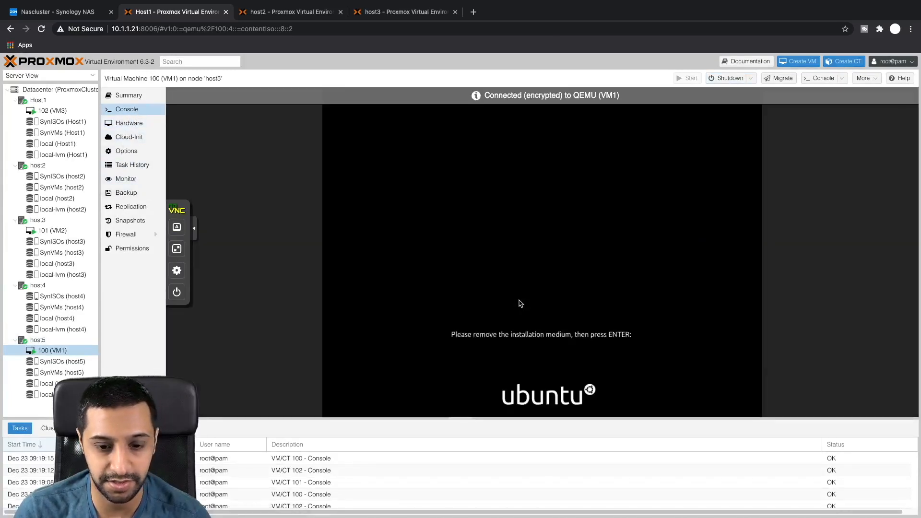
Step: Let VM1 reboot into installed Ubuntu, and check the other VMs' hardware and consoles
{"action": "key", "text": "Return"}
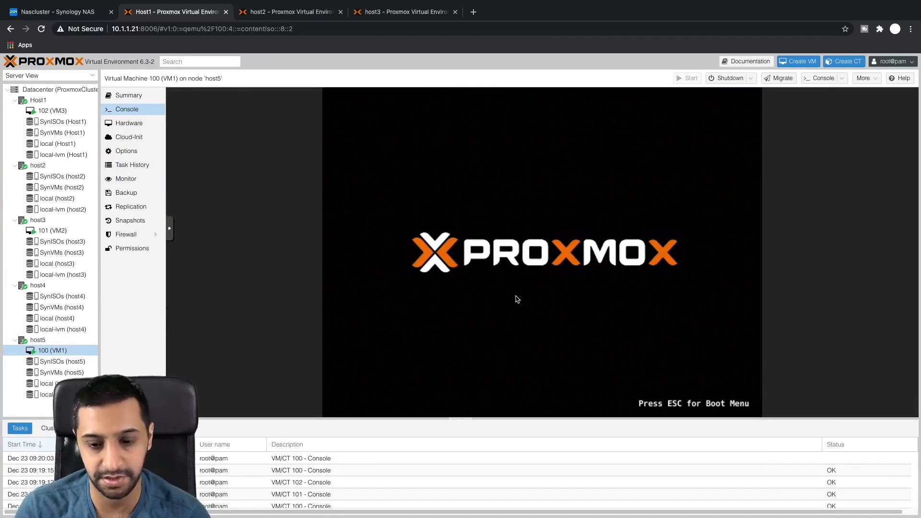
{"action": "left_click", "coordinate": [53, 231]}
{"action": "left_click", "coordinate": [129, 123]}
{"action": "left_click", "coordinate": [127, 110]}
{"action": "left_click", "coordinate": [52, 111]}
{"action": "left_click", "coordinate": [129, 124]}
{"action": "left_click", "coordinate": [127, 110]}
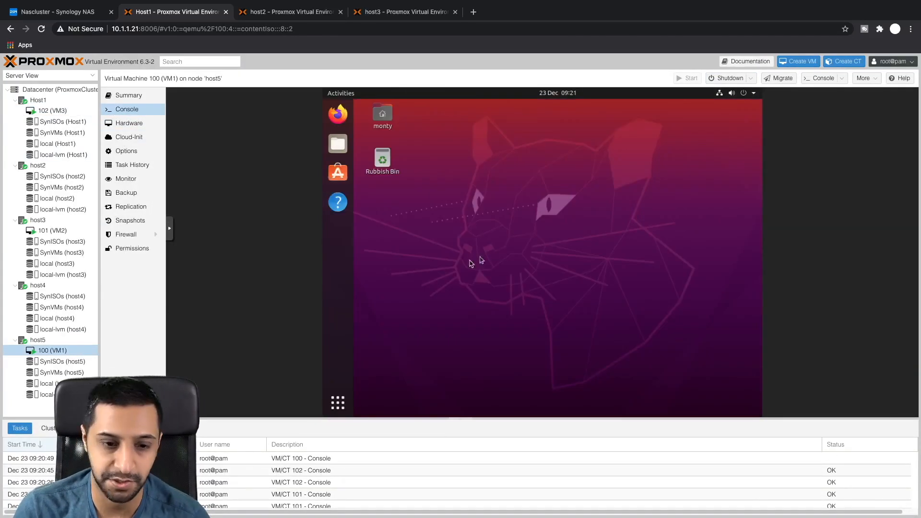
Step: Highlight VM1's 10.1.1.72 address in the ip a output, then switch to the Mac desktop
{"action": "left_click_drag", "start_coordinate": [439, 268], "coordinate": [483, 268]}
{"action": "left_click", "coordinate": [496, 267]}
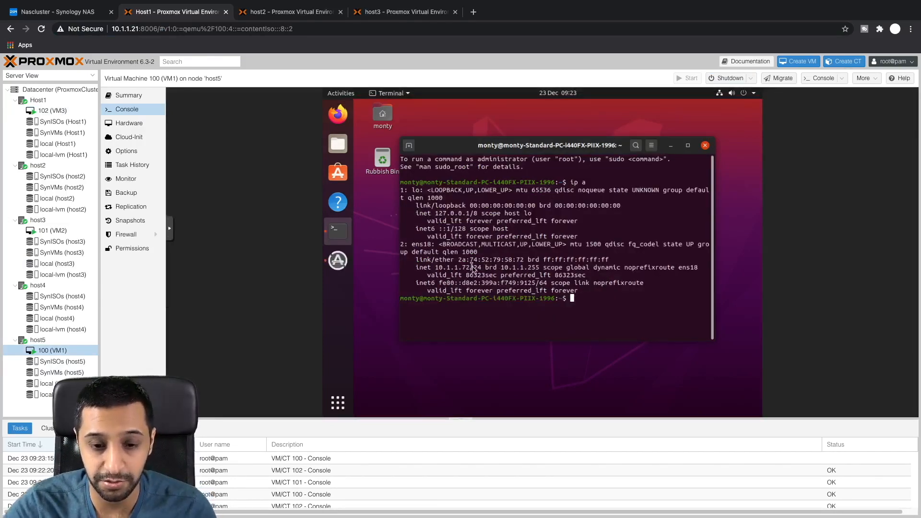
{"action": "key", "text": "ctrl+Left"}
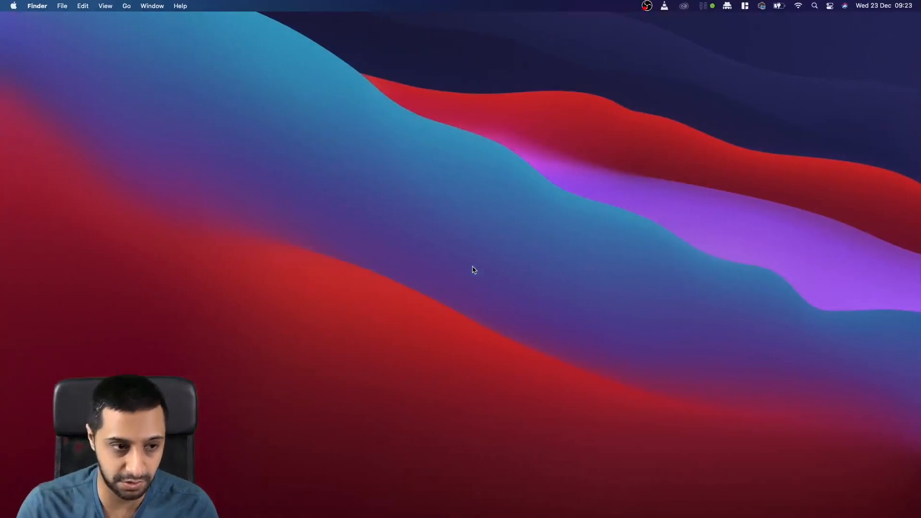
Step: Launch macOS Terminal from Spotlight with enlarged text, moved further left
{"action": "key", "text": "super+space"}
{"action": "type", "text": "ter"}
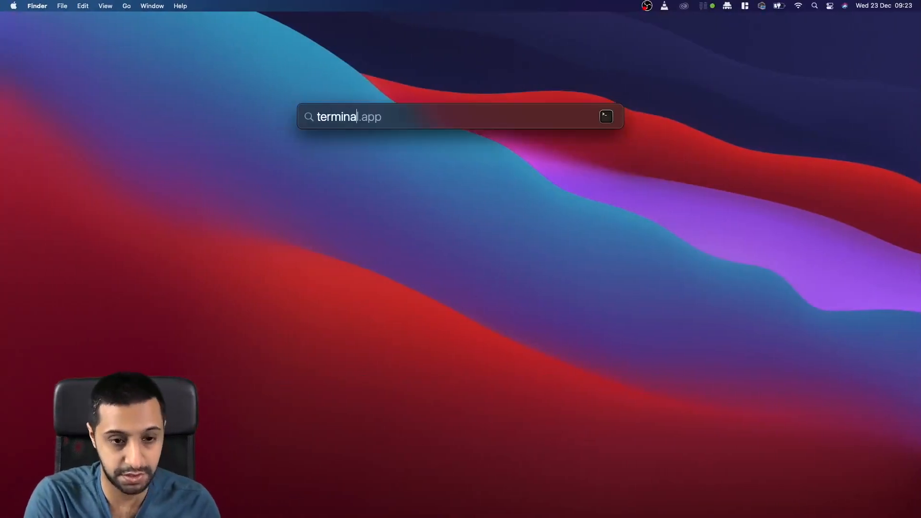
{"action": "type", "text": "mina"}
{"action": "key", "text": "Return"}
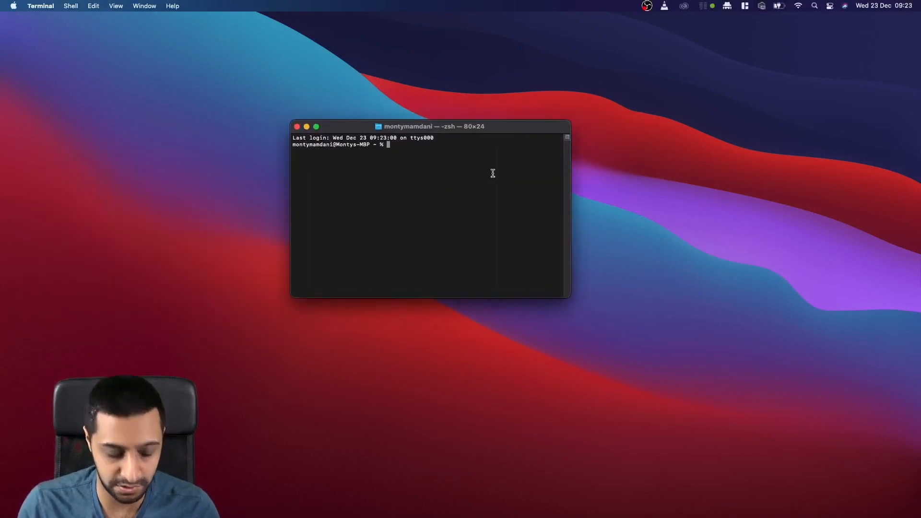
{"action": "key", "text": "super+equal"}
{"action": "key", "text": "super+equal"}
{"action": "key", "text": "super+equal"}
{"action": "key", "text": "super+equal"}
{"action": "key", "text": "super+equal"}
{"action": "key", "text": "super+equal"}
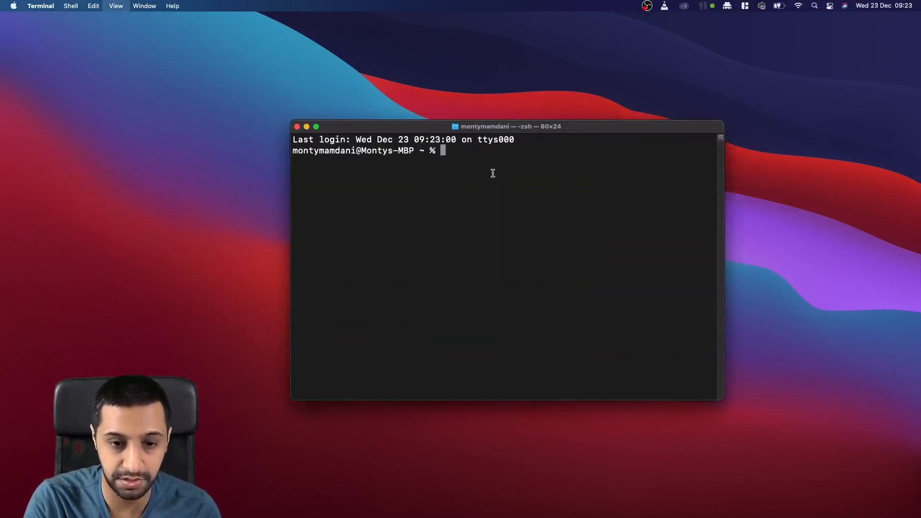
{"action": "left_click_drag", "start_coordinate": [501, 129], "coordinate": [434, 129]}
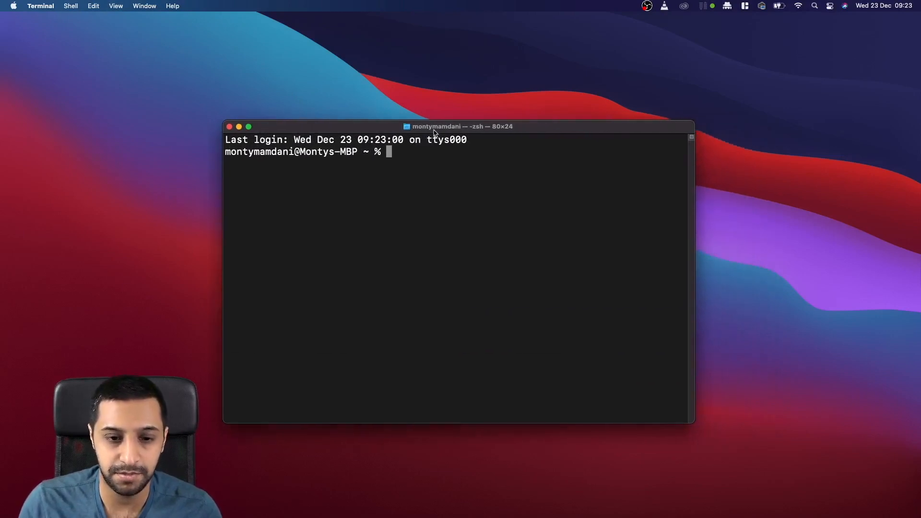
Step: Run a continuous ping to 10.1.1.72 and return to the Proxmox browser window
{"action": "type", "text": "ping 10.1."}
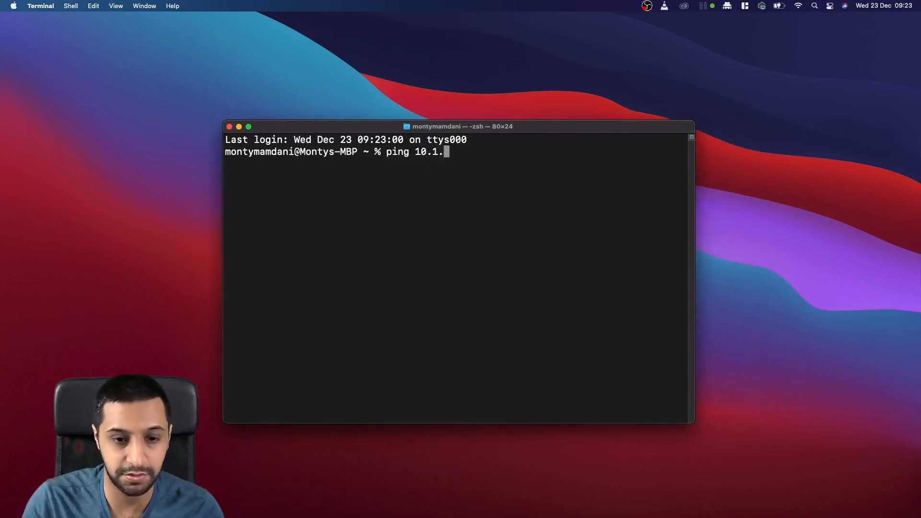
{"action": "type", "text": "1.112"}
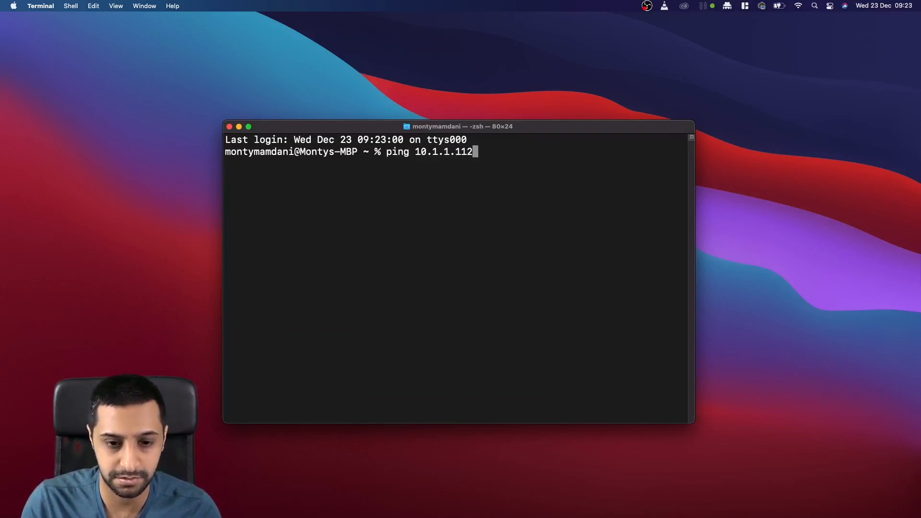
{"action": "key", "text": "BackSpace"}
{"action": "key", "text": "BackSpace"}
{"action": "key", "text": "BackSpace"}
{"action": "type", "text": "72"}
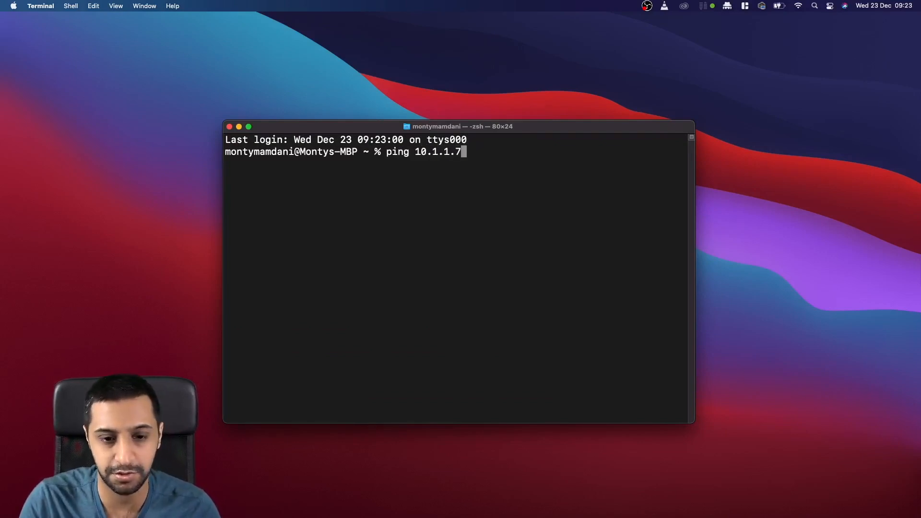
{"action": "key", "text": "Return"}
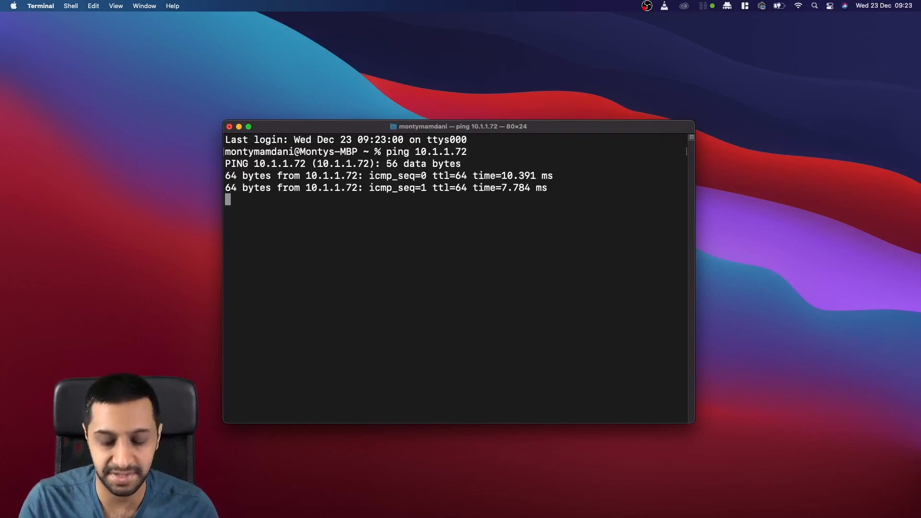
{"action": "key", "text": "ctrl+Right"}
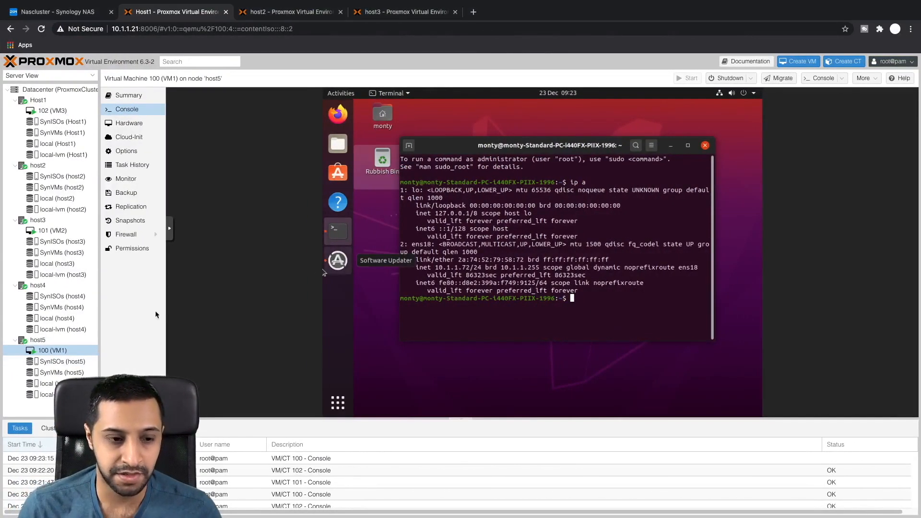
Step: Under Datacenter HA, add VM 100 (VM1) as an HA resource
{"action": "left_click", "coordinate": [53, 89]}
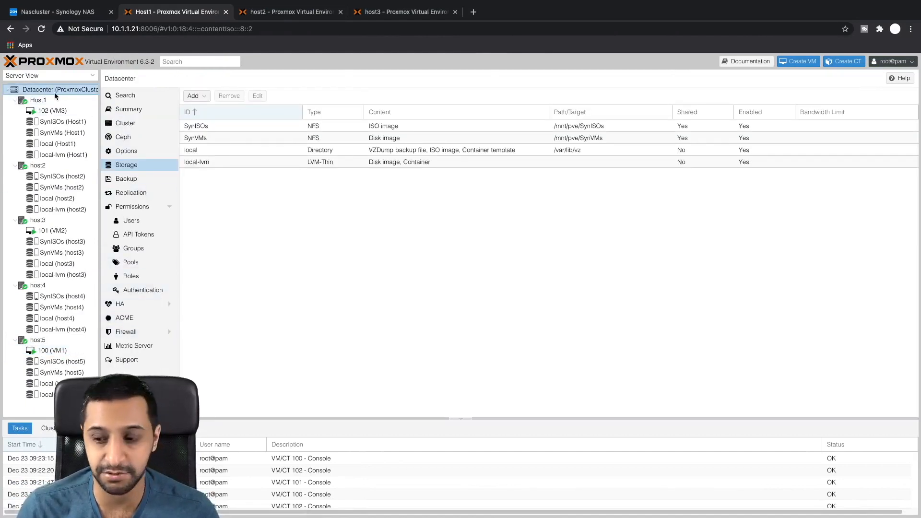
{"action": "left_click", "coordinate": [137, 303]}
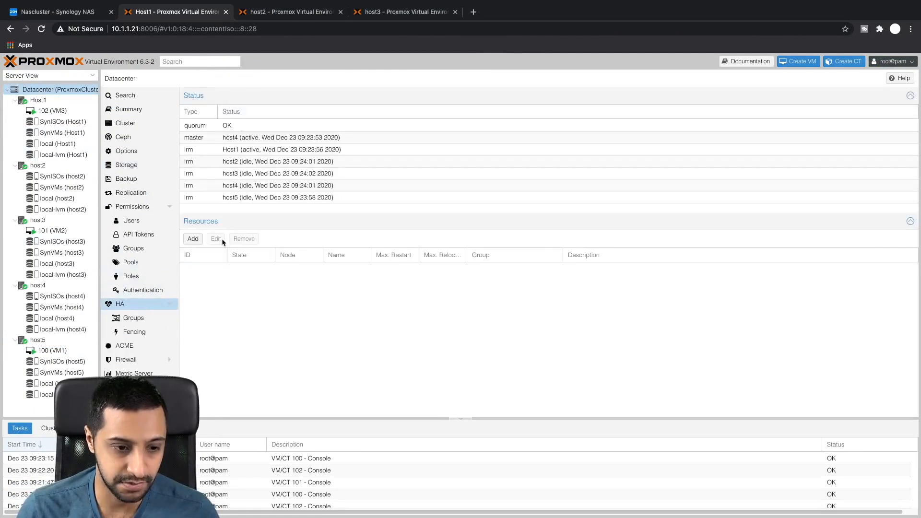
{"action": "left_click", "coordinate": [197, 240]}
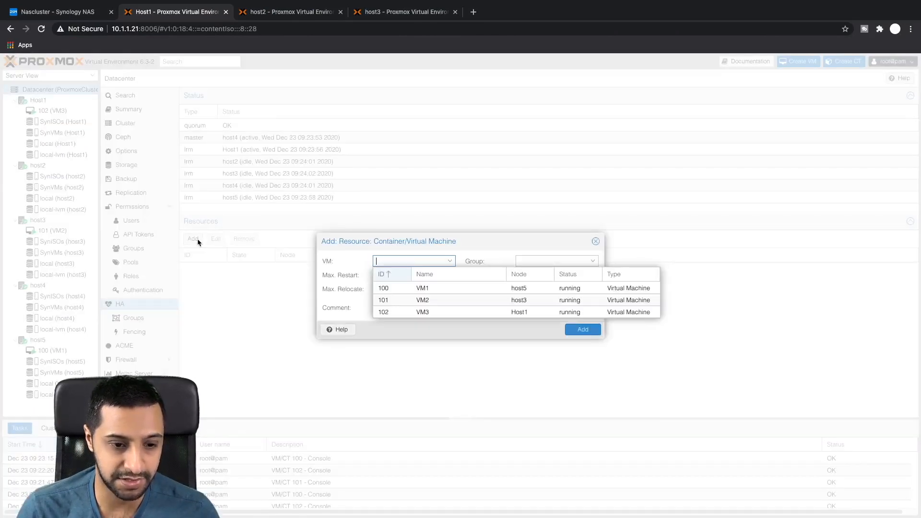
{"action": "left_click", "coordinate": [416, 290]}
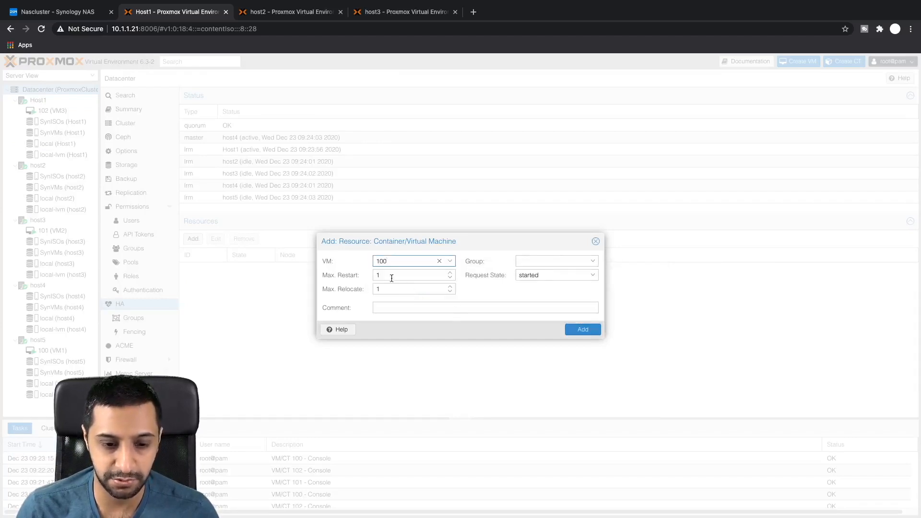
{"action": "left_click", "coordinate": [581, 330]}
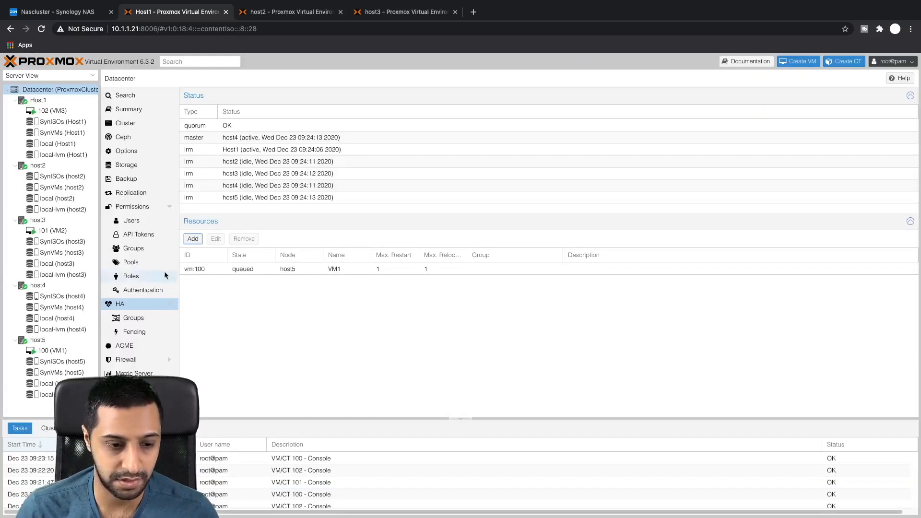
Step: Add VM 101 (VM2) and VM 102 (VM3) as HA resources, then return to VM1's console
{"action": "left_click", "coordinate": [193, 239]}
{"action": "left_click", "coordinate": [420, 289]}
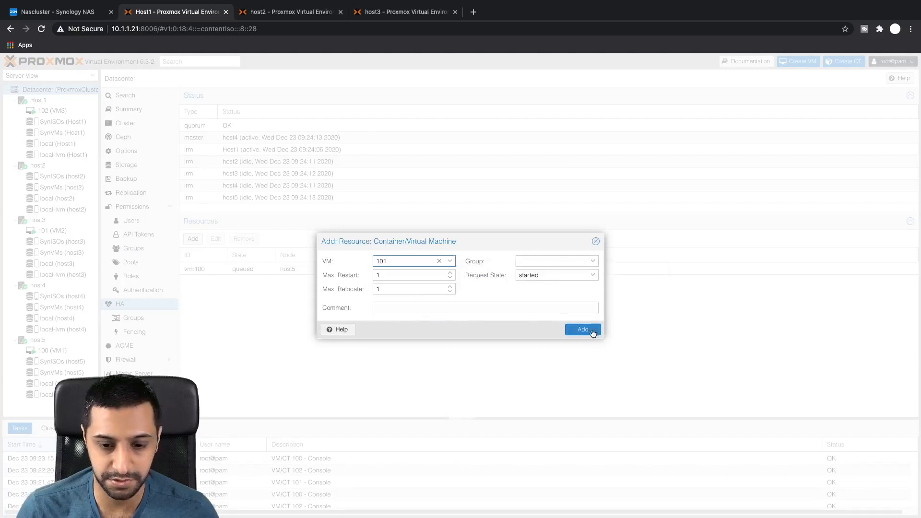
{"action": "left_click", "coordinate": [595, 330]}
{"action": "left_click", "coordinate": [189, 238]}
{"action": "left_click", "coordinate": [408, 291]}
{"action": "left_click", "coordinate": [589, 331]}
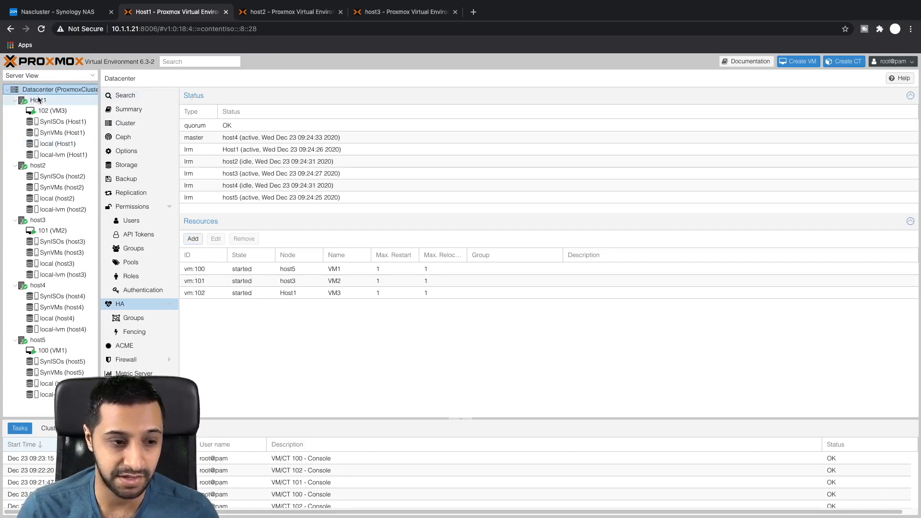
{"action": "left_click", "coordinate": [53, 350]}
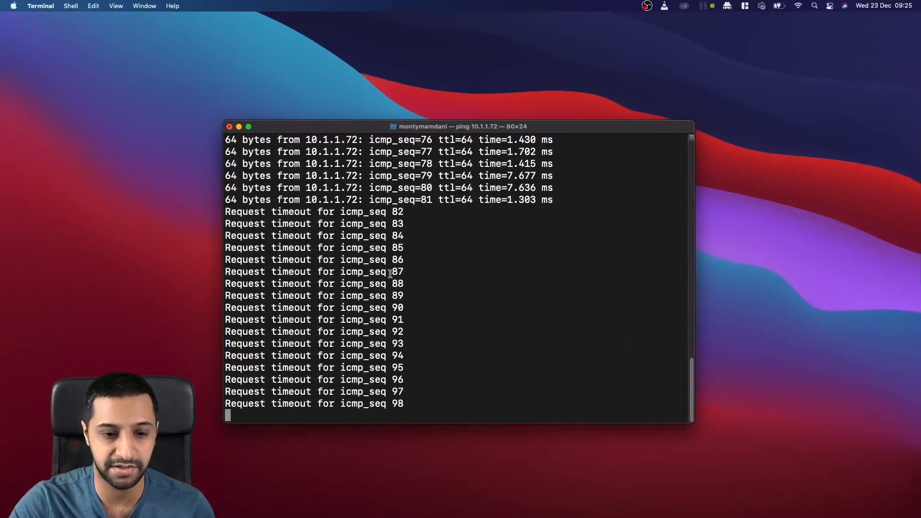
{"action": "key", "text": "ctrl+Right"}
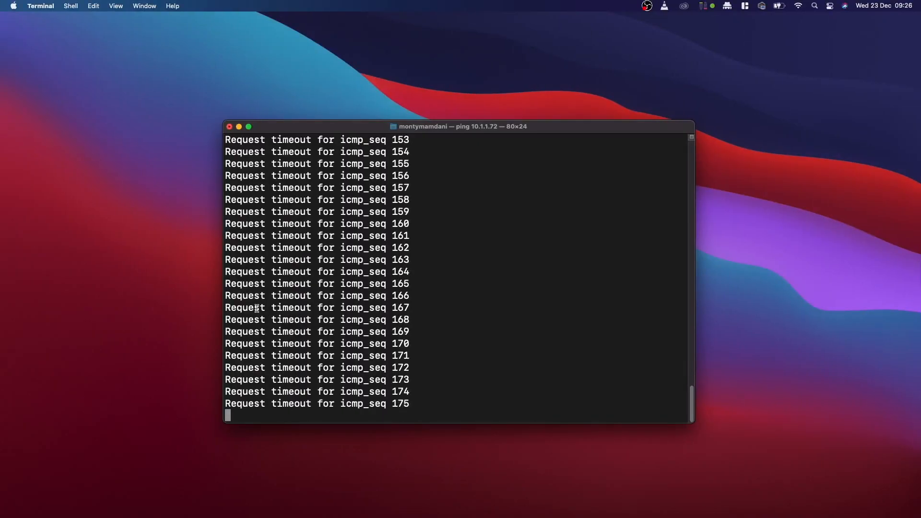
Step: In VM1's console on host2, run ip a in Terminal to confirm 10.1.1.72, then switch to the ping desktop
{"action": "left_click", "coordinate": [53, 241]}
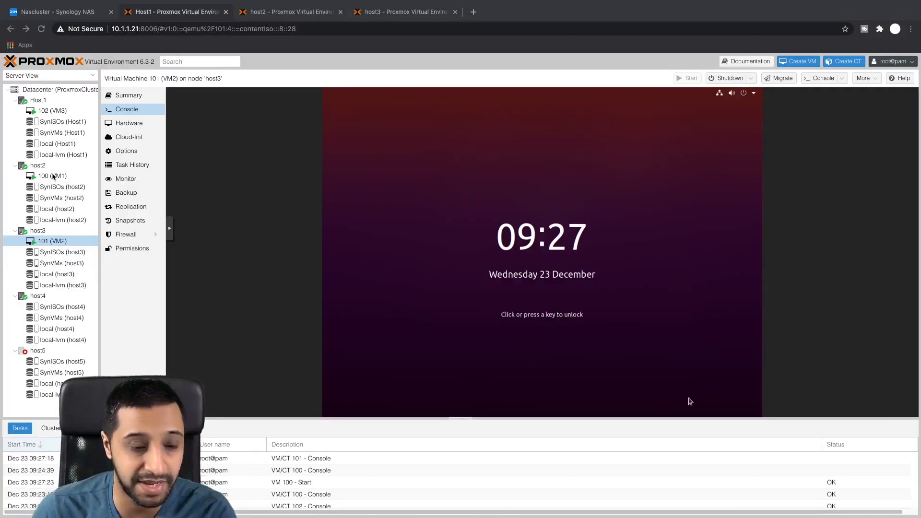
{"action": "left_click", "coordinate": [53, 176]}
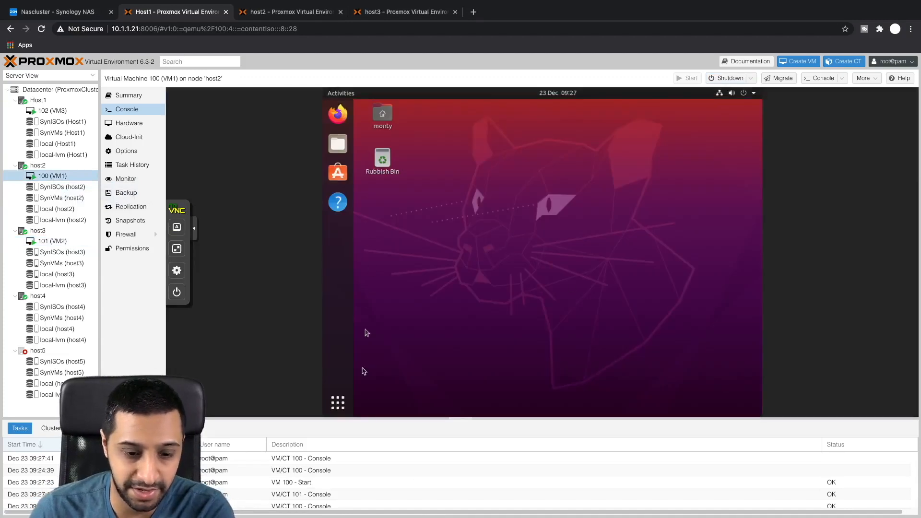
{"action": "left_click", "coordinate": [338, 403]}
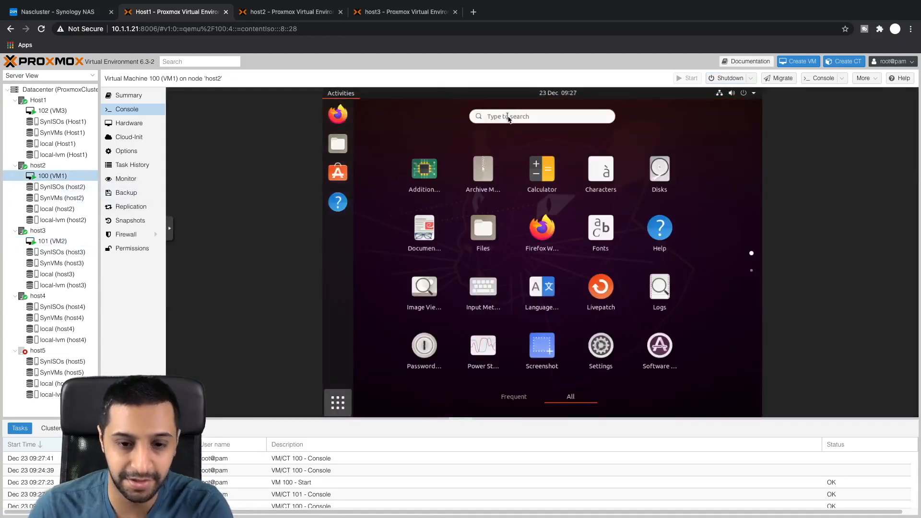
{"action": "type", "text": "terminal"}
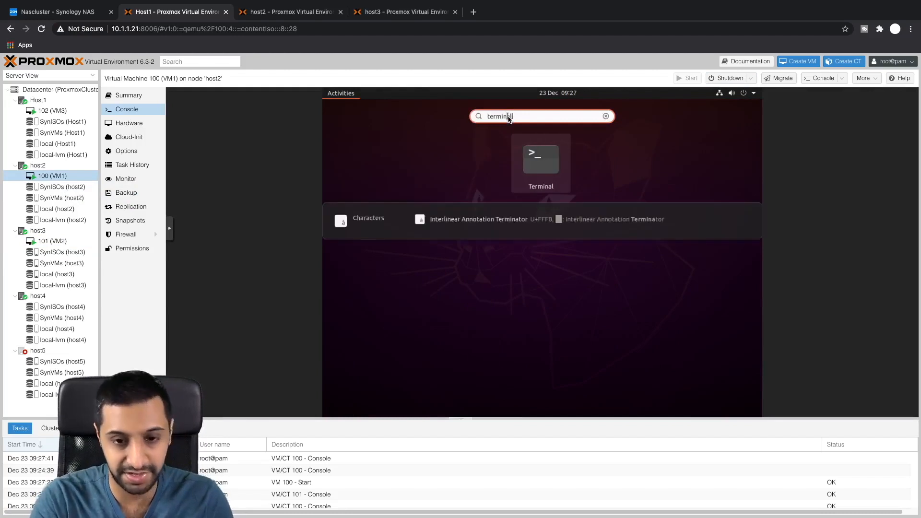
{"action": "key", "text": "Return"}
{"action": "type", "text": "ip"}
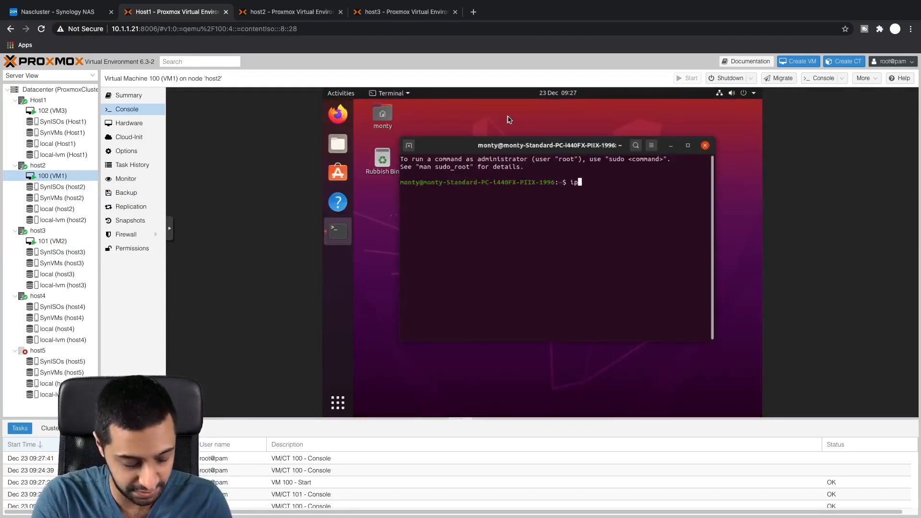
{"action": "type", "text": " a"}
{"action": "key", "text": "Return"}
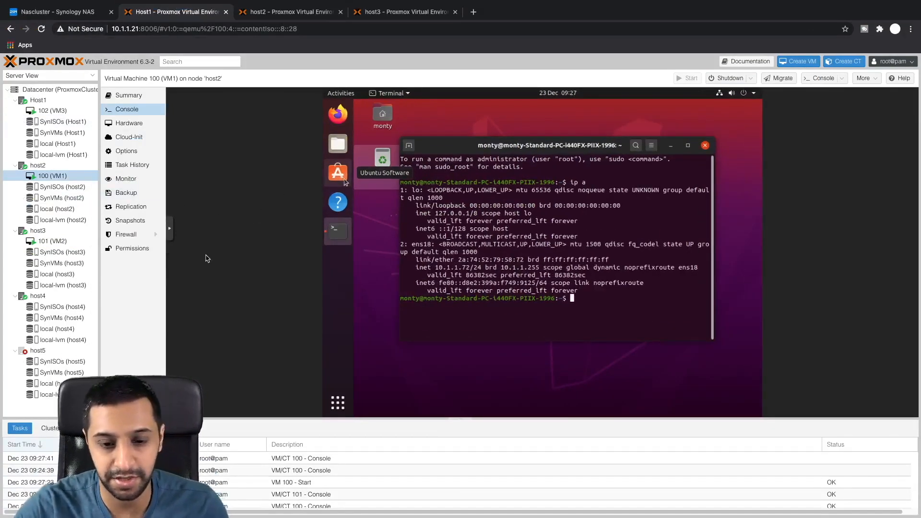
{"action": "key", "text": "ctrl+Left"}
{"action": "scroll", "coordinate": [418, 305], "scroll_direction": "up", "scroll_amount": 20}
{"action": "scroll", "coordinate": [418, 306], "scroll_direction": "down", "scroll_amount": 20}
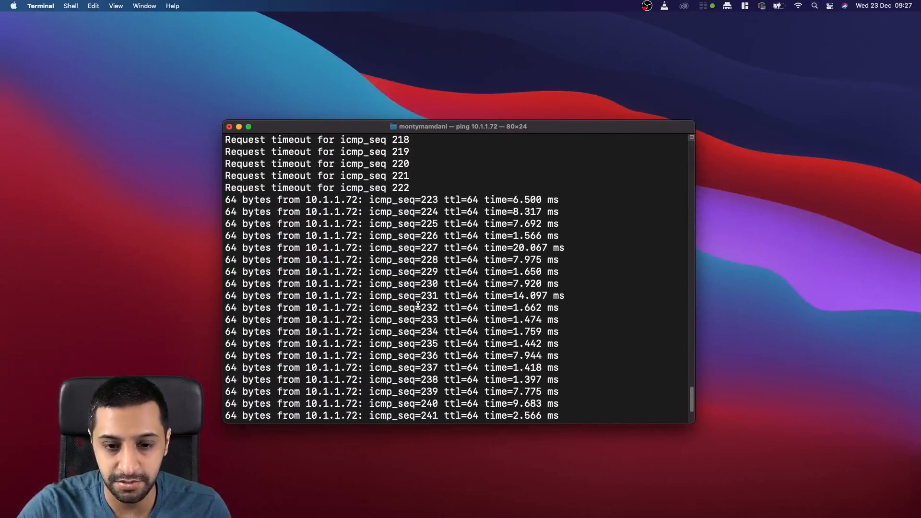
{"action": "scroll", "coordinate": [418, 306], "scroll_direction": "up", "scroll_amount": 2}
{"action": "scroll", "coordinate": [418, 306], "scroll_direction": "up", "scroll_amount": 20}
{"action": "scroll", "coordinate": [418, 306], "scroll_direction": "down", "scroll_amount": 20}
{"action": "scroll", "coordinate": [418, 306], "scroll_direction": "down", "scroll_amount": 10}
{"action": "scroll", "coordinate": [417, 306], "scroll_direction": "up", "scroll_amount": 20}
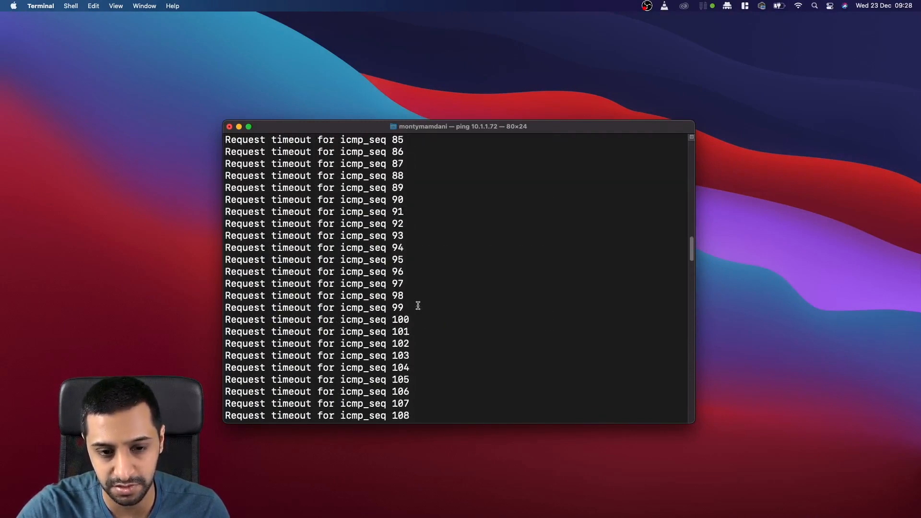
{"action": "scroll", "coordinate": [418, 306], "scroll_direction": "up", "scroll_amount": 6}
{"action": "scroll", "coordinate": [418, 306], "scroll_direction": "down", "scroll_amount": 20}
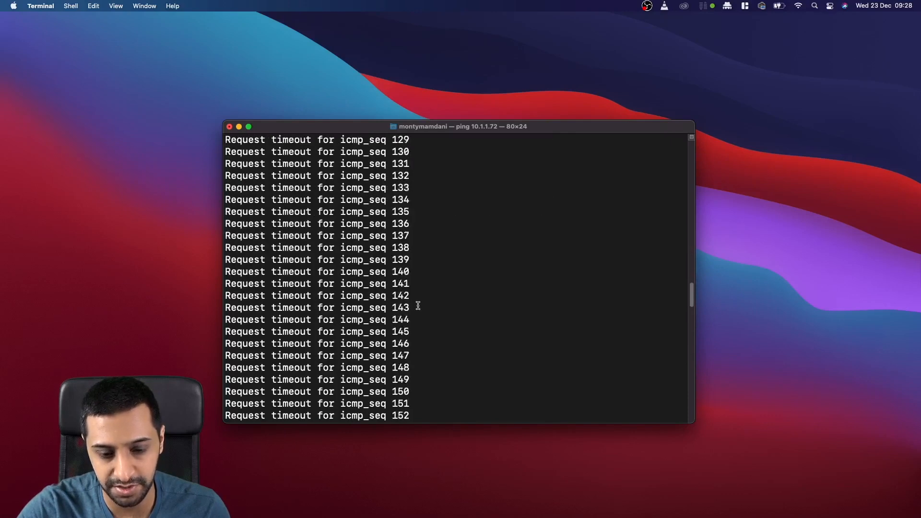
{"action": "scroll", "coordinate": [418, 306], "scroll_direction": "up", "scroll_amount": 1}
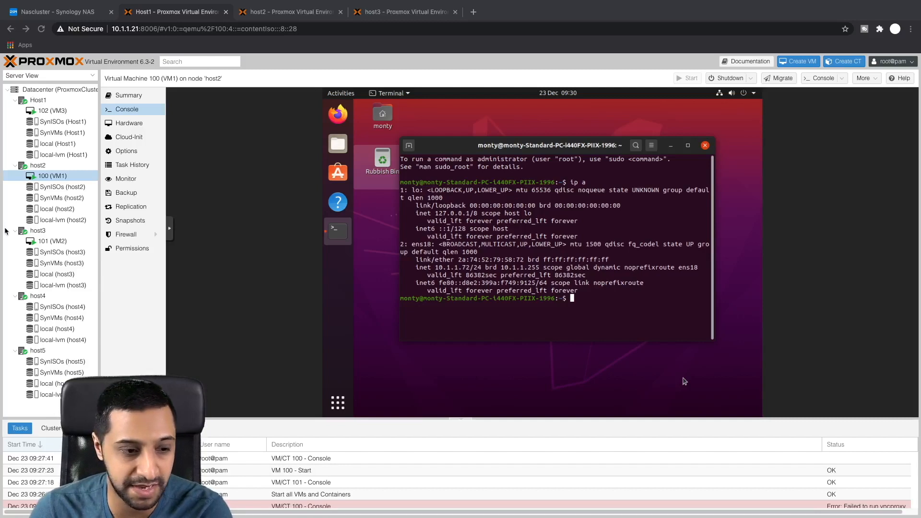
Step: Highlight VM1's 10.1.1.72 address, then move the ping Terminal window toward the upper-left
{"action": "left_click_drag", "start_coordinate": [474, 267], "coordinate": [436, 270]}
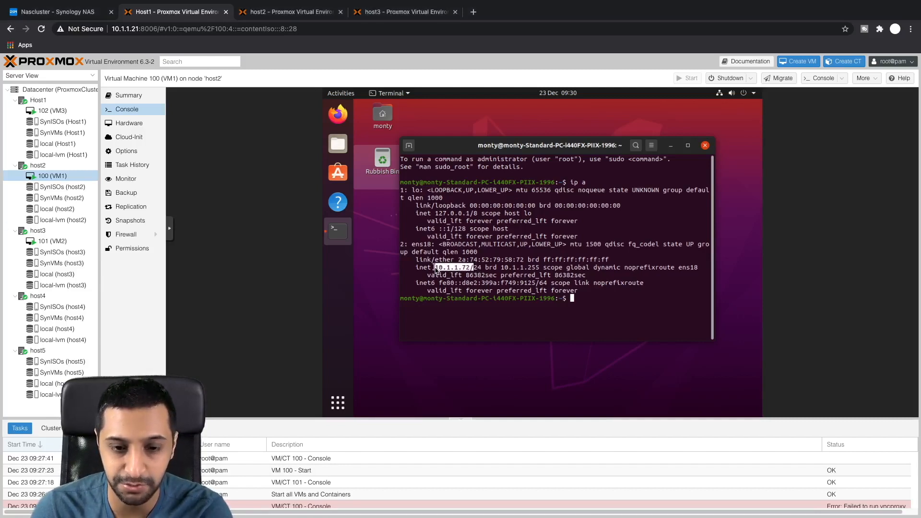
{"action": "key", "text": "ctrl+Left"}
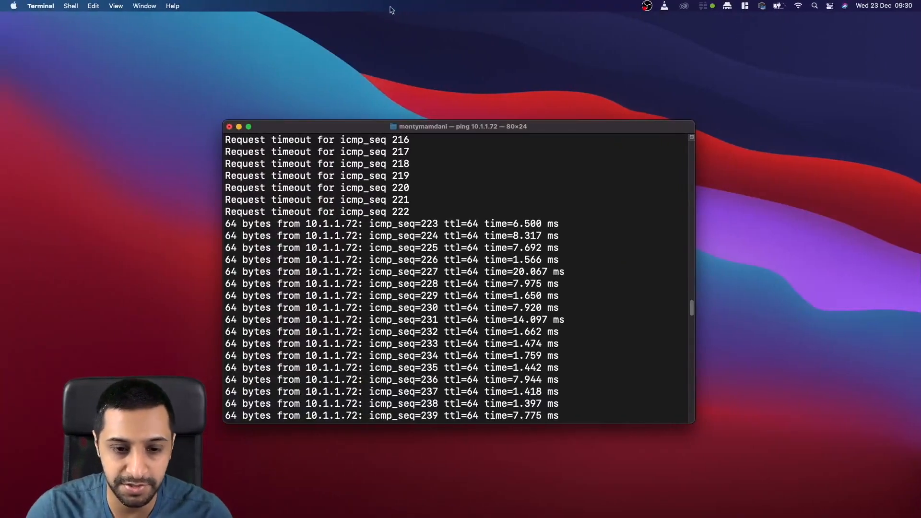
{"action": "left_click_drag", "start_coordinate": [394, 121], "coordinate": [538, 103]}
{"action": "scroll", "coordinate": [199, 283], "scroll_direction": "down", "scroll_amount": 15}
Step: Open a second Terminal window and start pinging the NAS cluster at 10.1.1.17
{"action": "key", "text": "super+n"}
{"action": "key", "text": "super+plus"}
{"action": "key", "text": "super+plus"}
{"action": "key", "text": "super+plus"}
{"action": "key", "text": "super+plus"}
{"action": "key", "text": "super+plus"}
{"action": "key", "text": "super+plus"}
{"action": "key", "text": "super+plus"}
{"action": "left_click", "coordinate": [370, 209]}
{"action": "key", "text": "super+minus"}
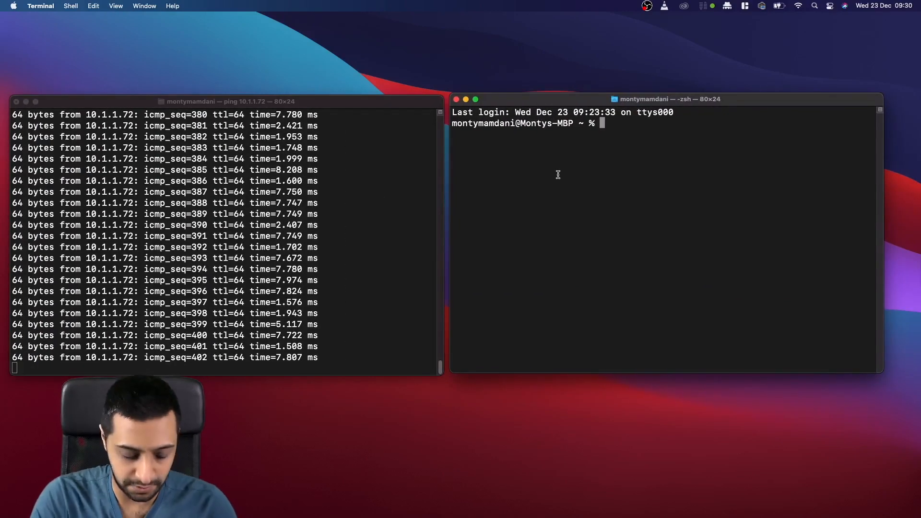
{"action": "type", "text": "ping 10.1.1.17"}
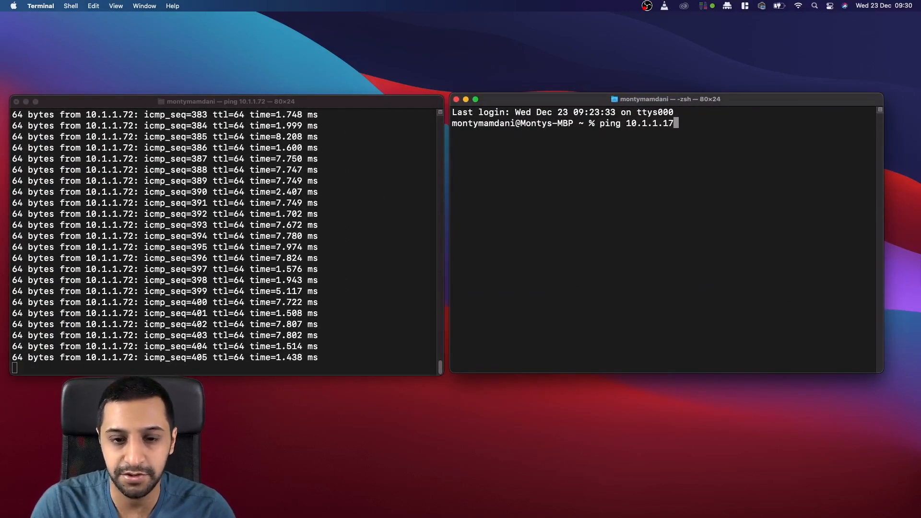
{"action": "key", "text": "Return"}
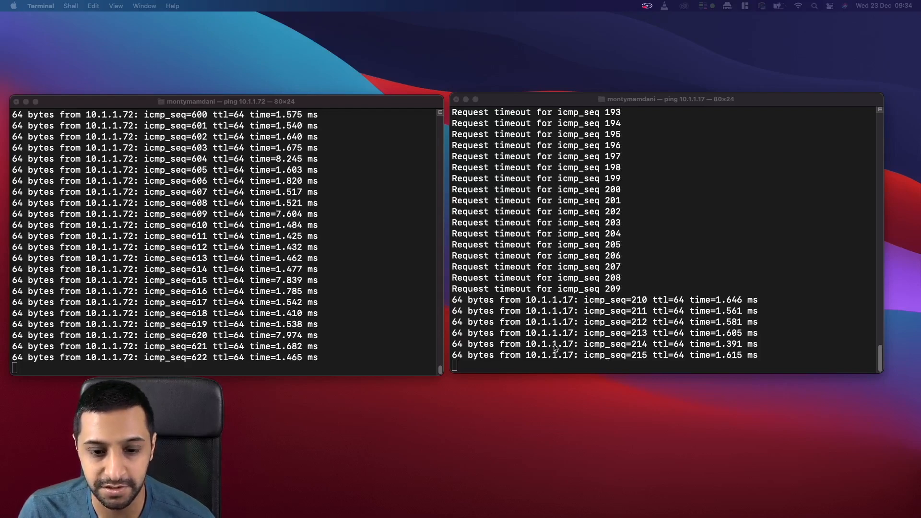
Step: Watch both ping outputs, then return to the Synology NAS in the browser
{"action": "scroll", "coordinate": [667, 292], "scroll_direction": "up", "scroll_amount": 6}
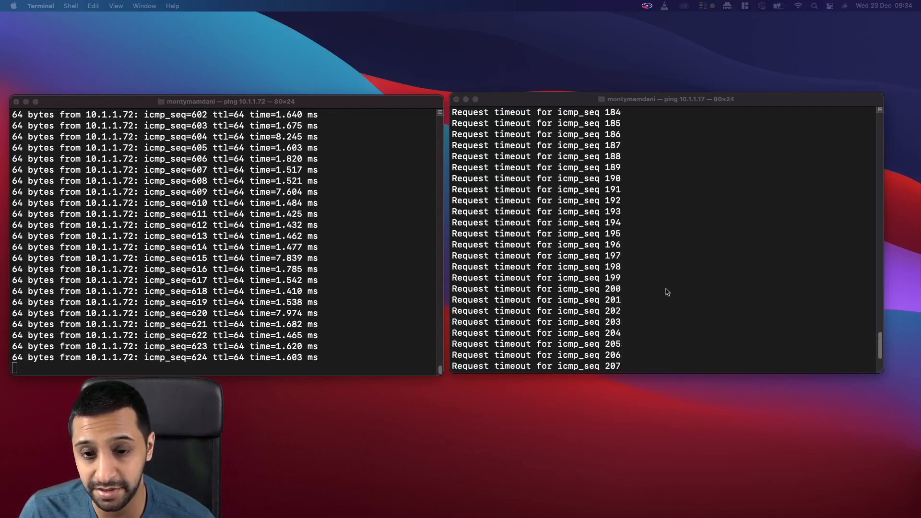
{"action": "scroll", "coordinate": [667, 292], "scroll_direction": "down", "scroll_amount": 3}
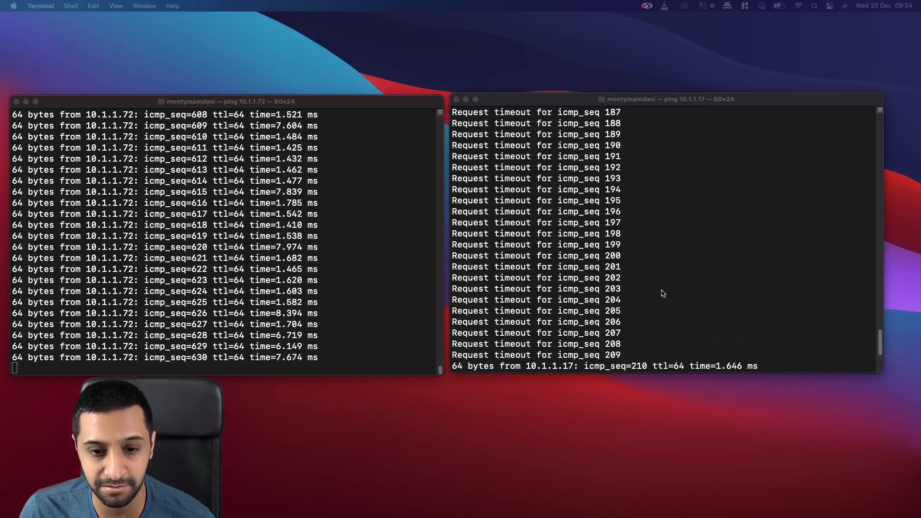
{"action": "scroll", "coordinate": [662, 294], "scroll_direction": "up", "scroll_amount": 7}
{"action": "scroll", "coordinate": [662, 294], "scroll_direction": "down", "scroll_amount": 13}
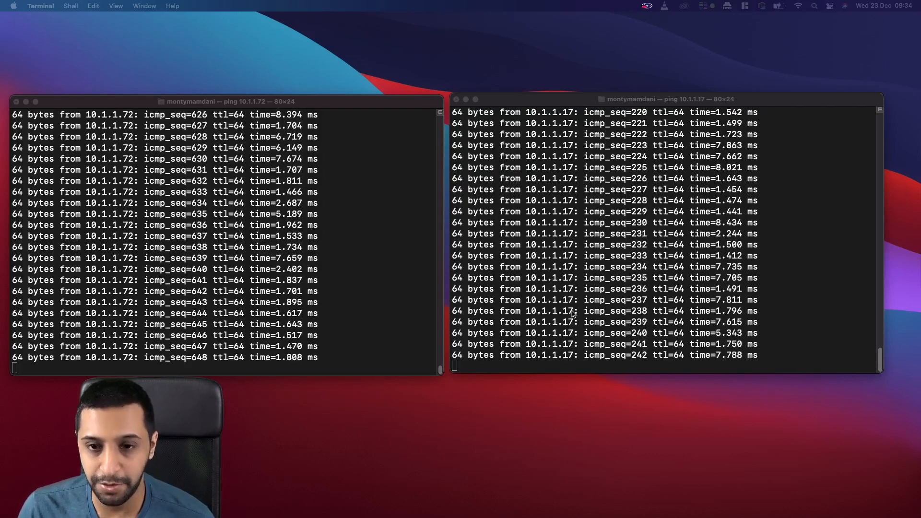
{"action": "key", "text": "ctrl+Right"}
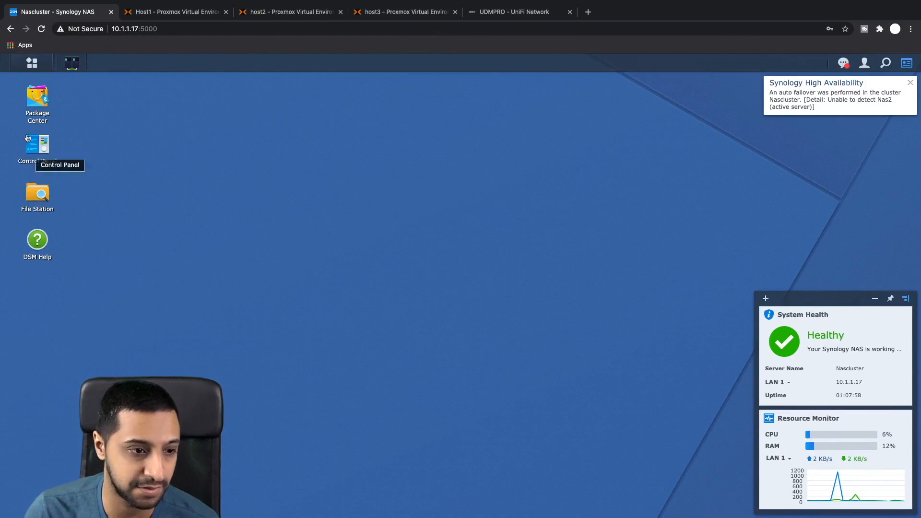
Step: Open the Synology High Availability manager, then check the Host1 Proxmox page
{"action": "left_click", "coordinate": [72, 63]}
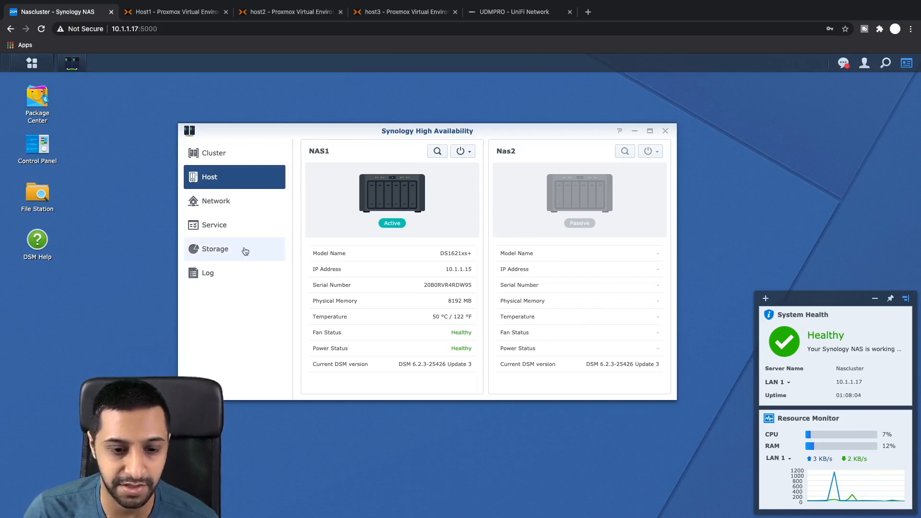
{"action": "left_click", "coordinate": [192, 11]}
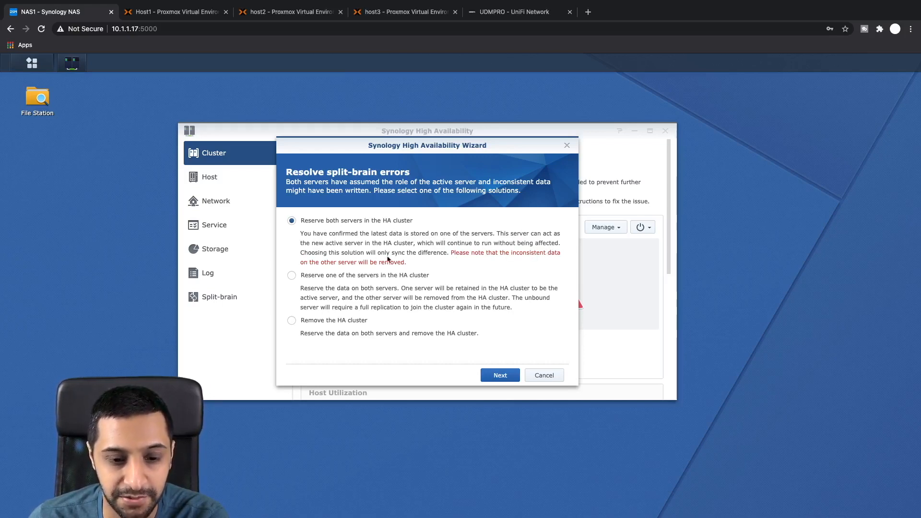
Step: Resolve split-brain keeping both servers, NAS1 active, syncing differences to Nas2 after entering the DSM password
{"action": "left_click", "coordinate": [500, 375]}
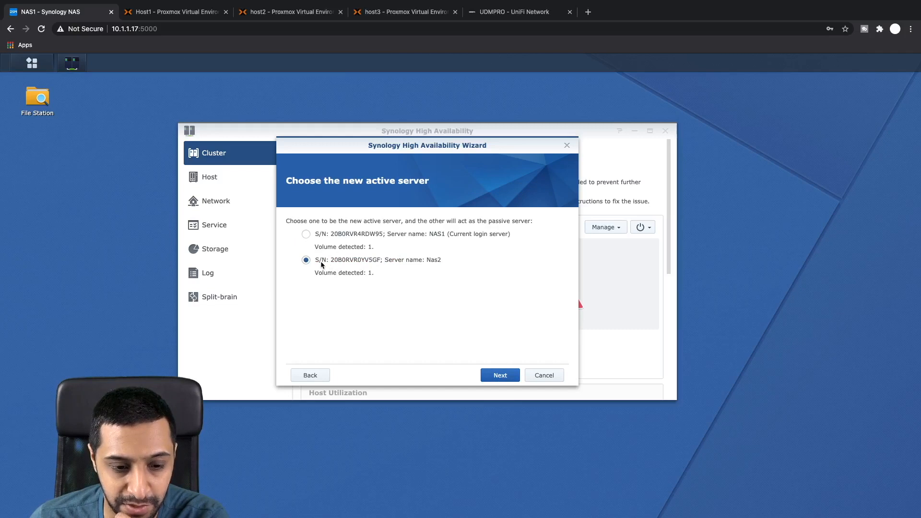
{"action": "left_click", "coordinate": [323, 235]}
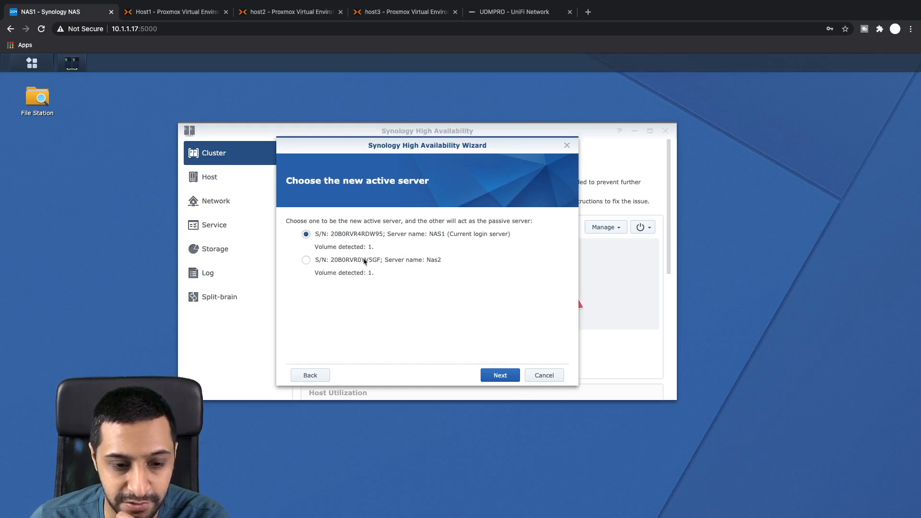
{"action": "left_click", "coordinate": [500, 375]}
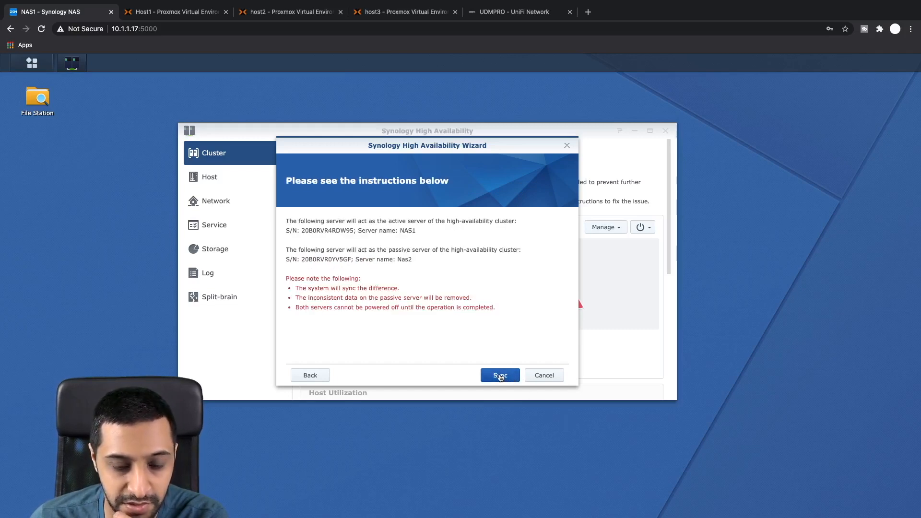
{"action": "left_click", "coordinate": [500, 375]}
{"action": "left_click", "coordinate": [503, 281]}
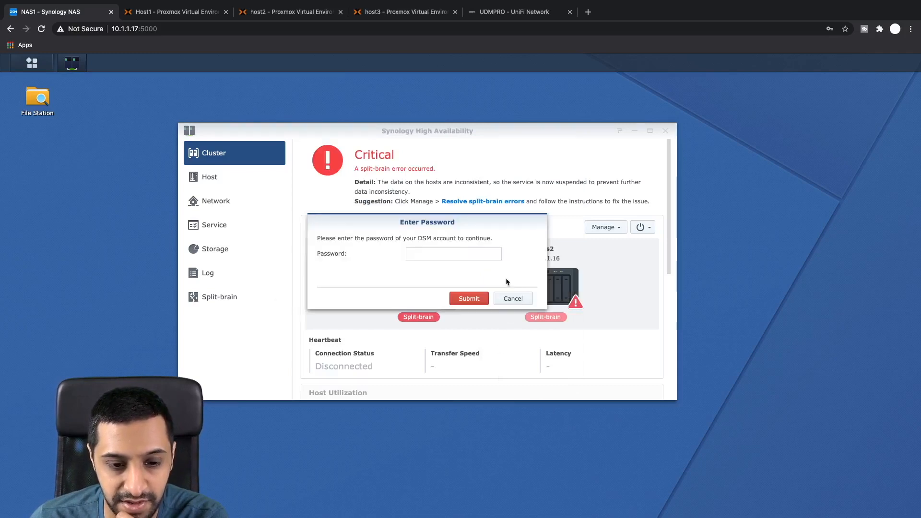
{"action": "left_click", "coordinate": [464, 248]}
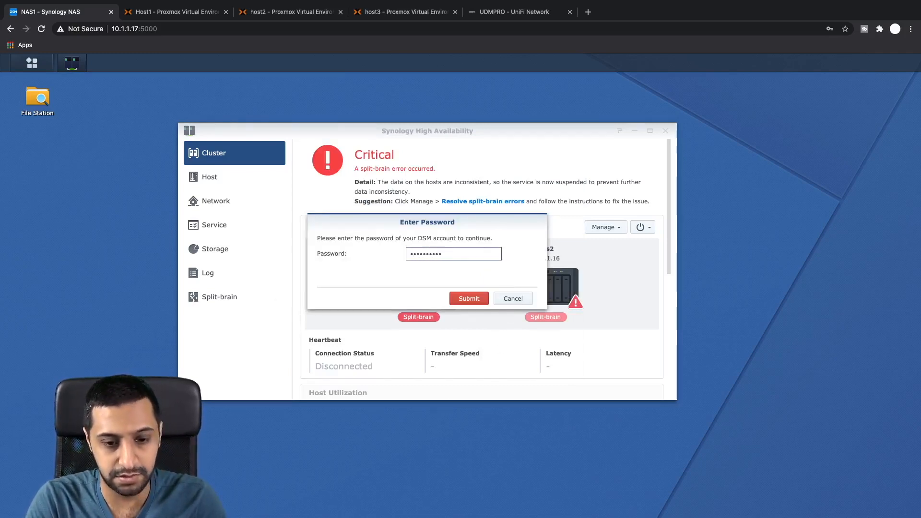
{"action": "type", "text": "•••••••"}
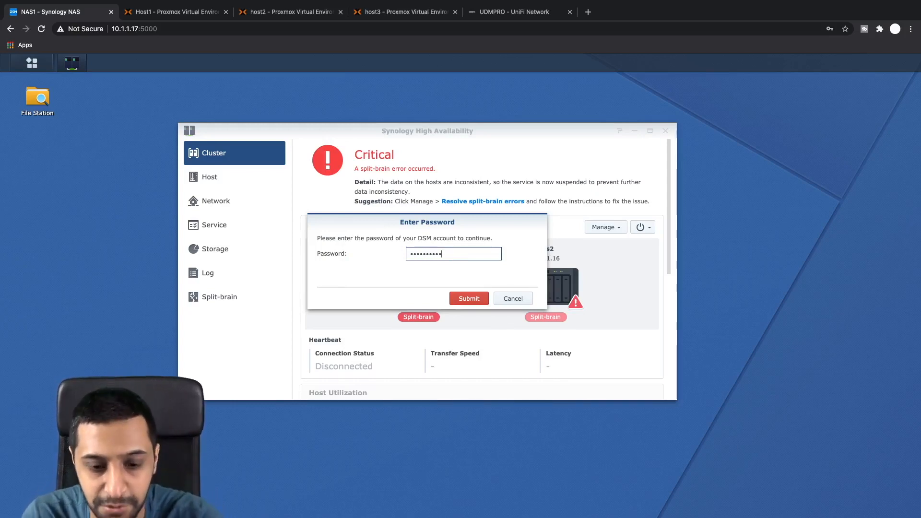
{"action": "left_click", "coordinate": [463, 302]}
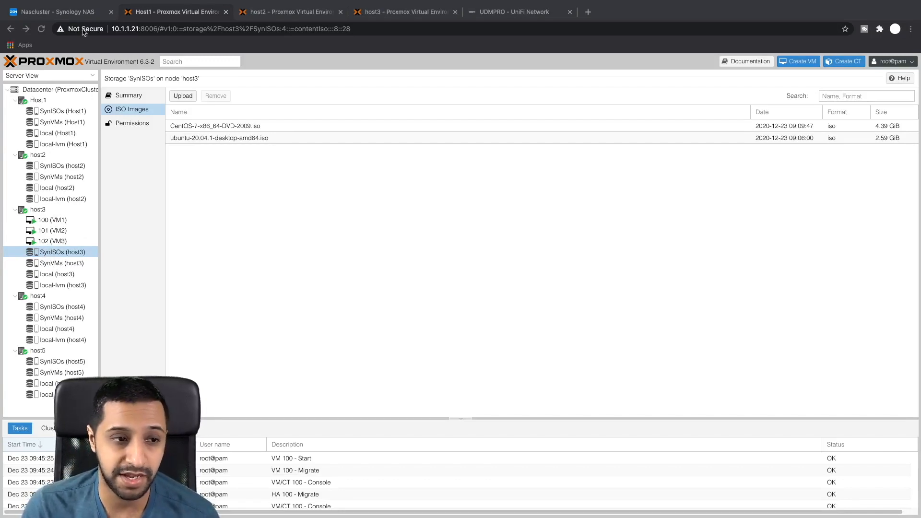
Step: Switch to the Nascluster Synology NAS tab to see the HA cluster reported Healthy
{"action": "left_click", "coordinate": [70, 14]}
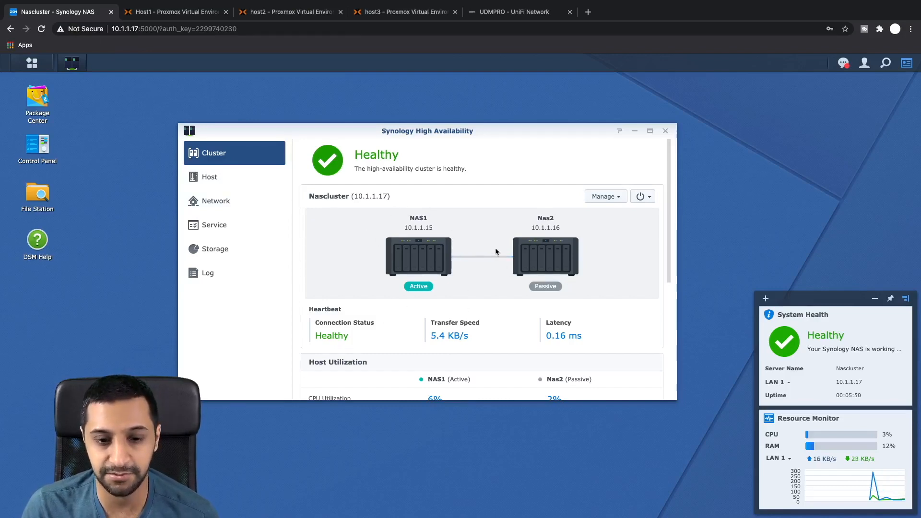
Step: Return to the Host1 Proxmox page, then the desktop with the 10.1.1.72 and 10.1.1.17 pings
{"action": "left_click", "coordinate": [171, 13]}
{"action": "key", "text": "ctrl+Left"}
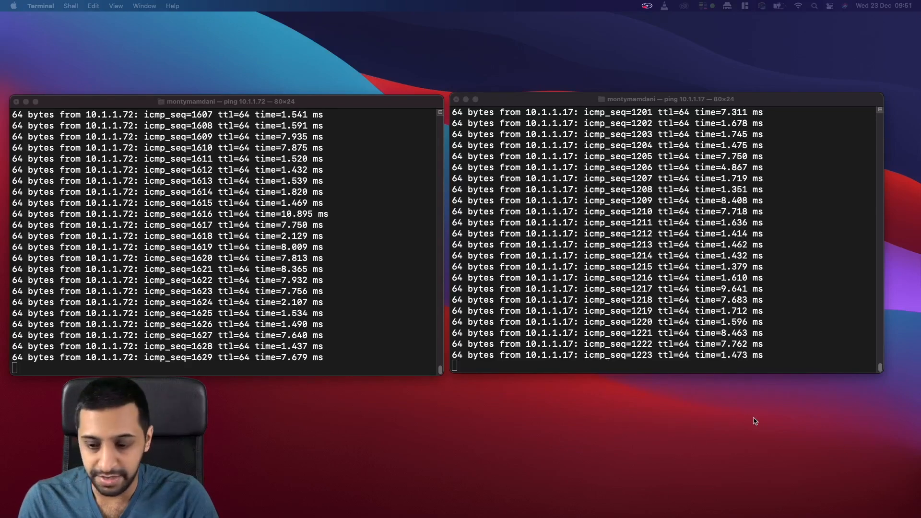
Step: Once both pings reply again, go back to the Proxmox cluster view in Chrome
{"action": "key", "text": "ctrl+Right"}
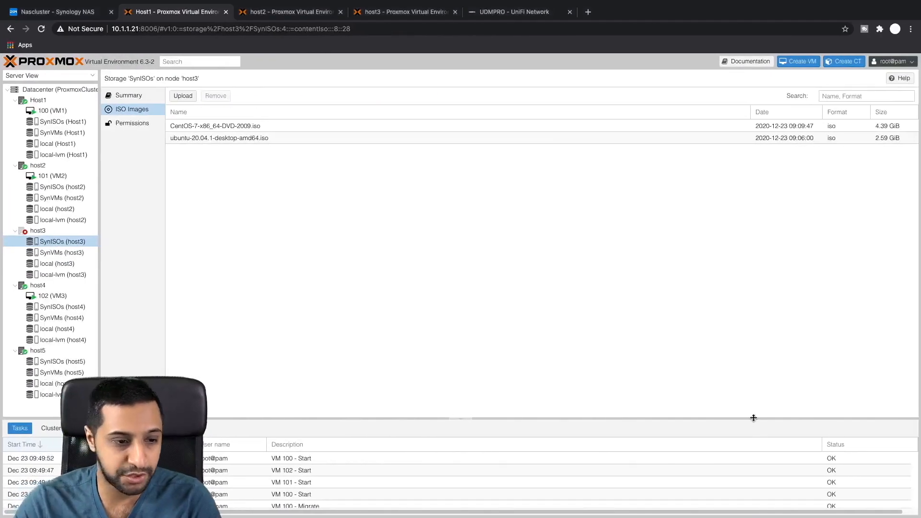